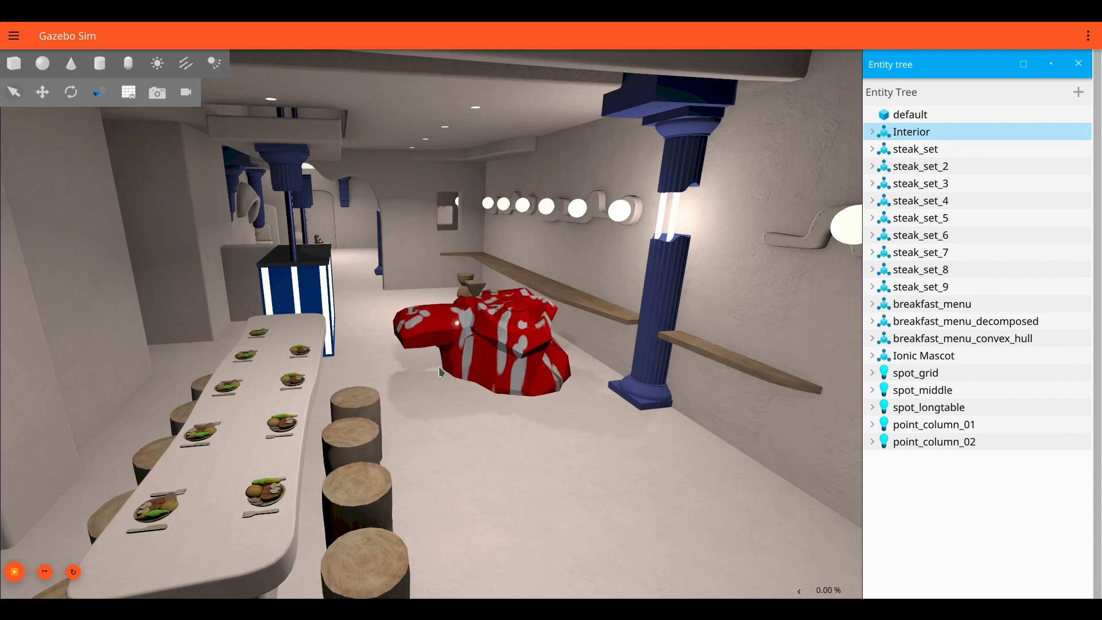
{"action": "key", "text": "Escape"}
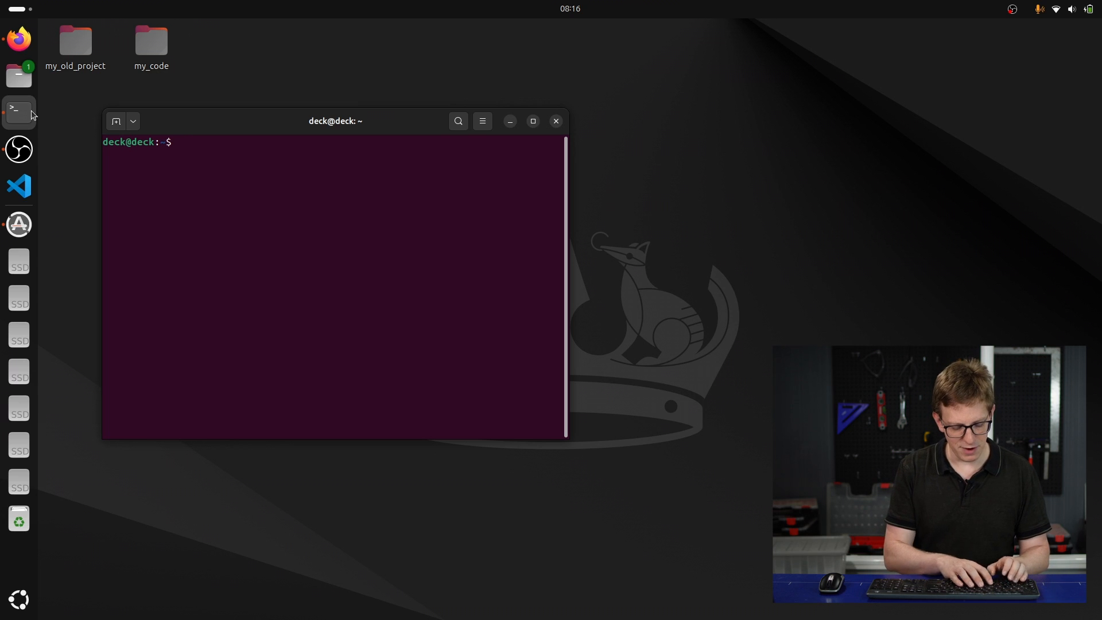
- Launch Gazebo Sim from the terminal with "gz sim --verbose 3" and start the Empty world
{"action": "type", "text": "gz sim "}
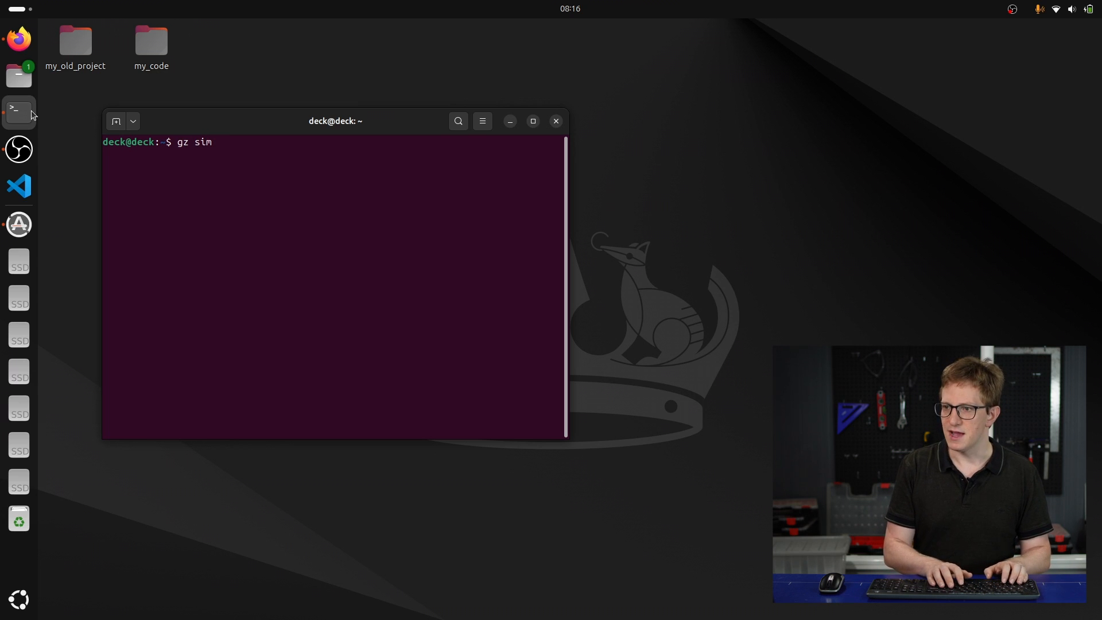
{"action": "type", "text": "--verbo"}
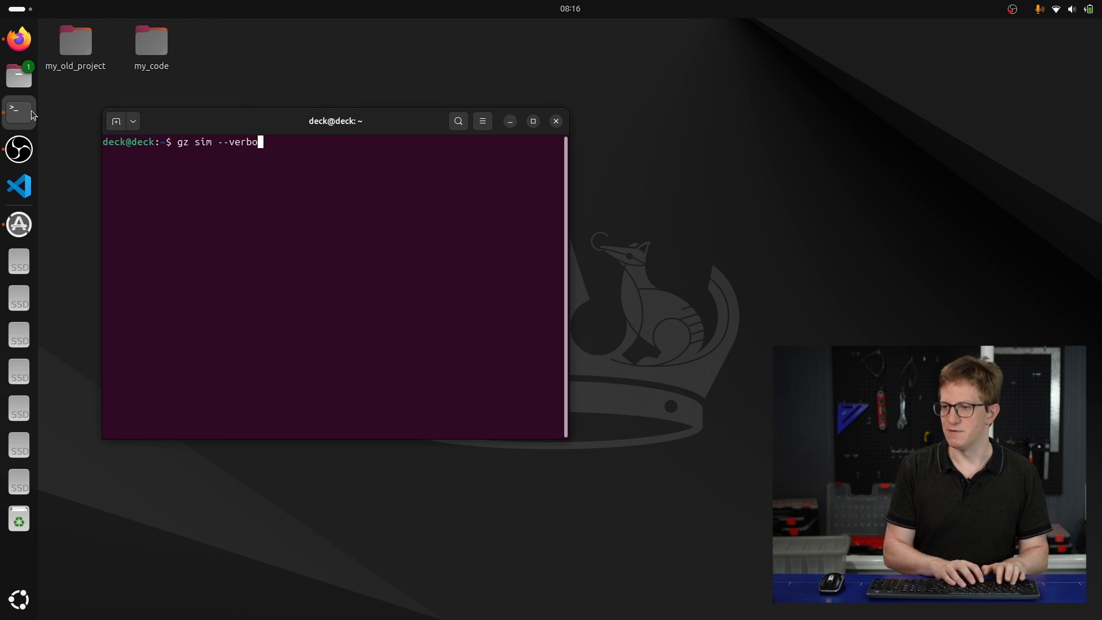
{"action": "type", "text": "se 3"}
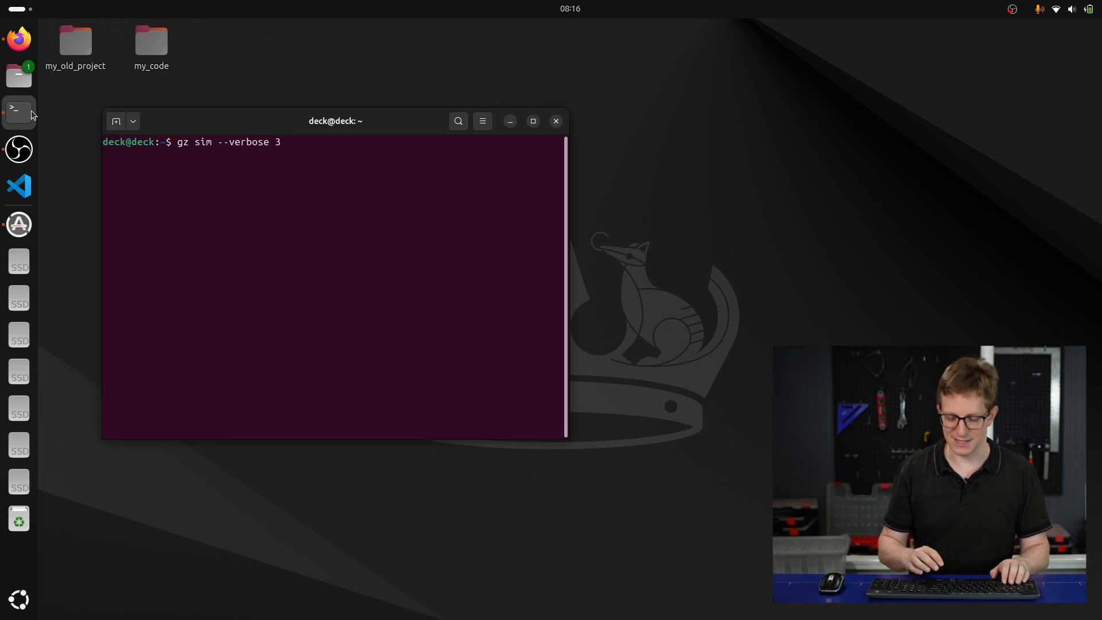
{"action": "key", "text": "Return"}
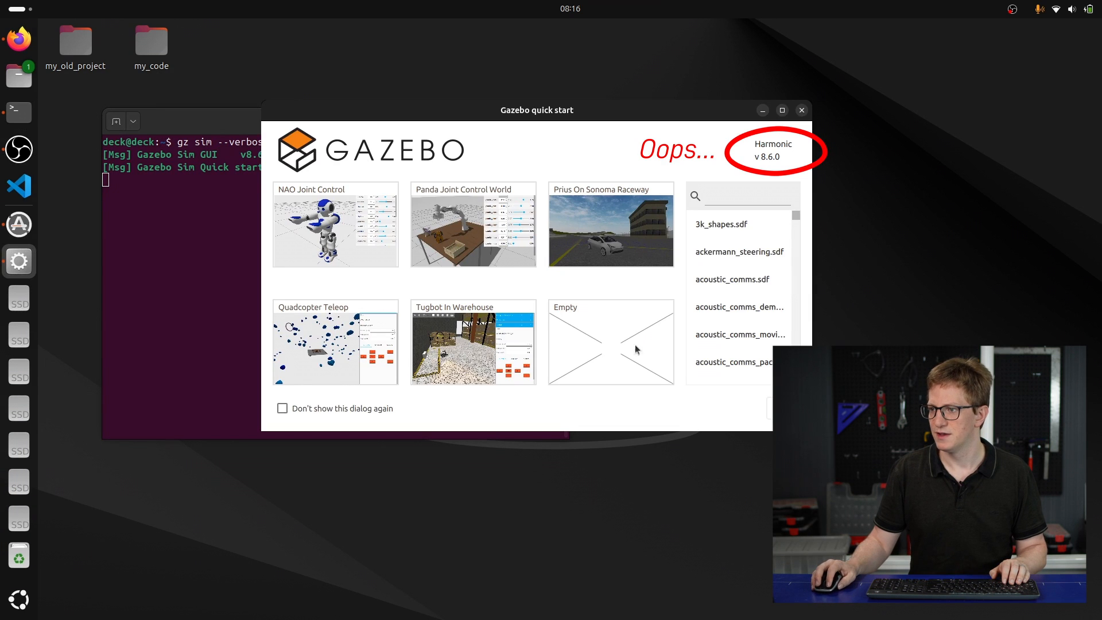
{"action": "left_click", "coordinate": [635, 349]}
{"action": "left_click", "coordinate": [793, 411]}
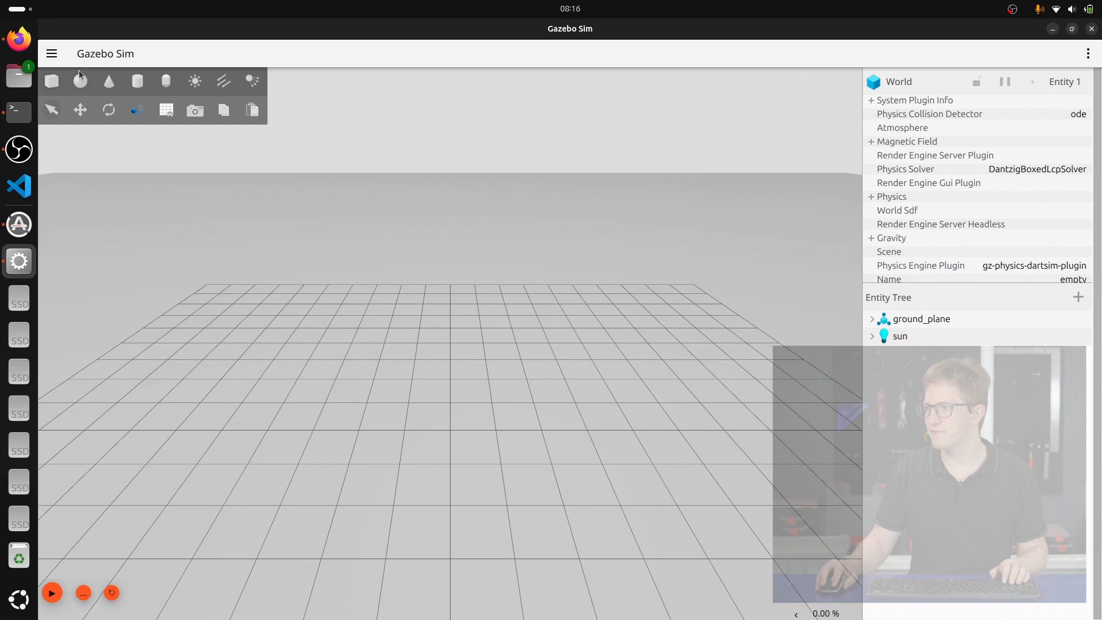
- Add a box model to the world and place it on the grid just beside the centre line
{"action": "left_click", "coordinate": [1076, 298]}
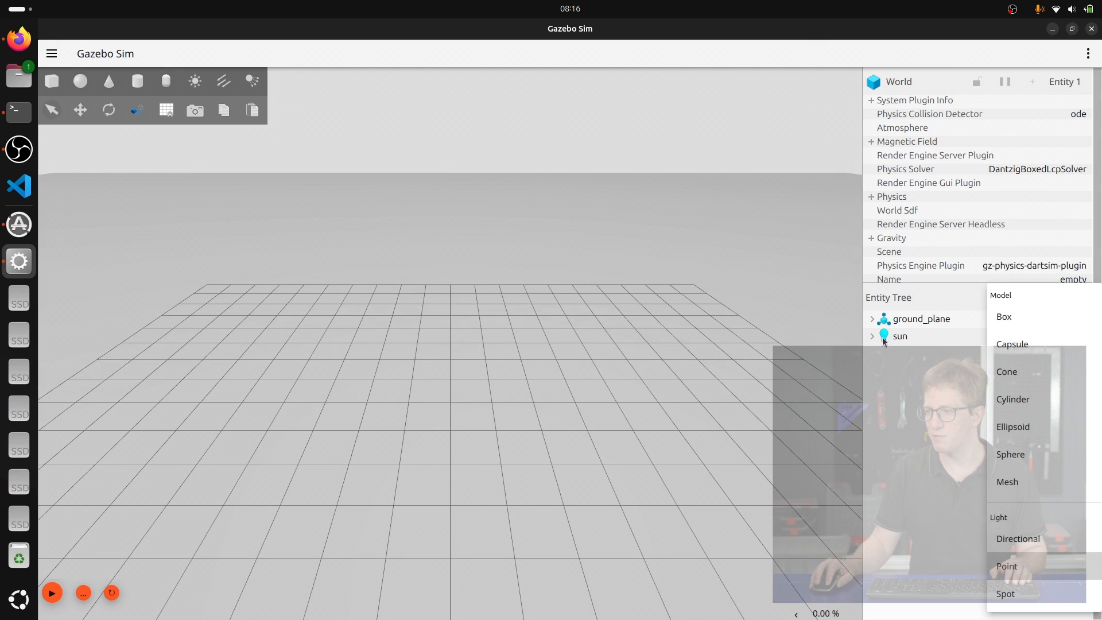
{"action": "left_click", "coordinate": [1008, 319]}
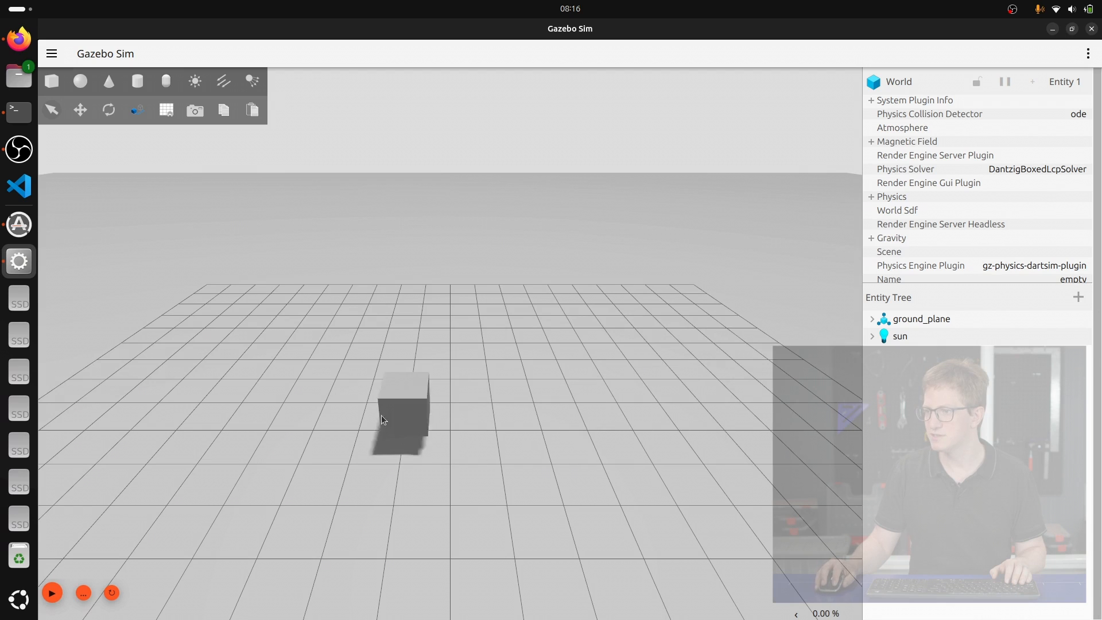
{"action": "left_click", "coordinate": [376, 401]}
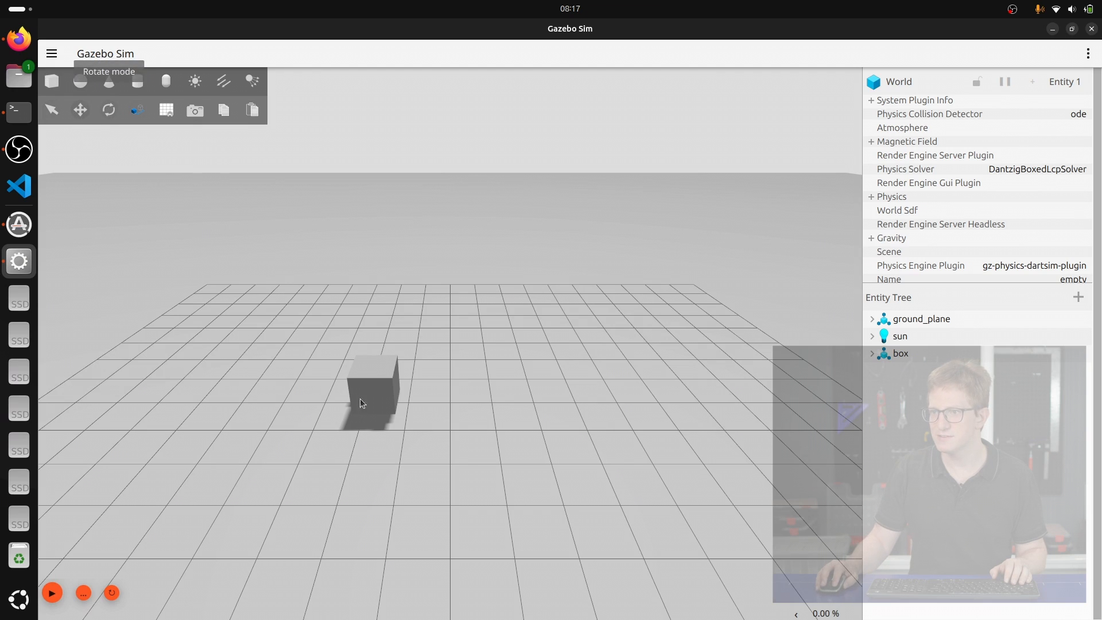
- Move the box along the Y axis to the opposite side of the grid and tilt it about its X axis
{"action": "left_click", "coordinate": [388, 391]}
{"action": "left_click_drag", "start_coordinate": [267, 380], "coordinate": [498, 381]}
{"action": "left_click", "coordinate": [116, 113]}
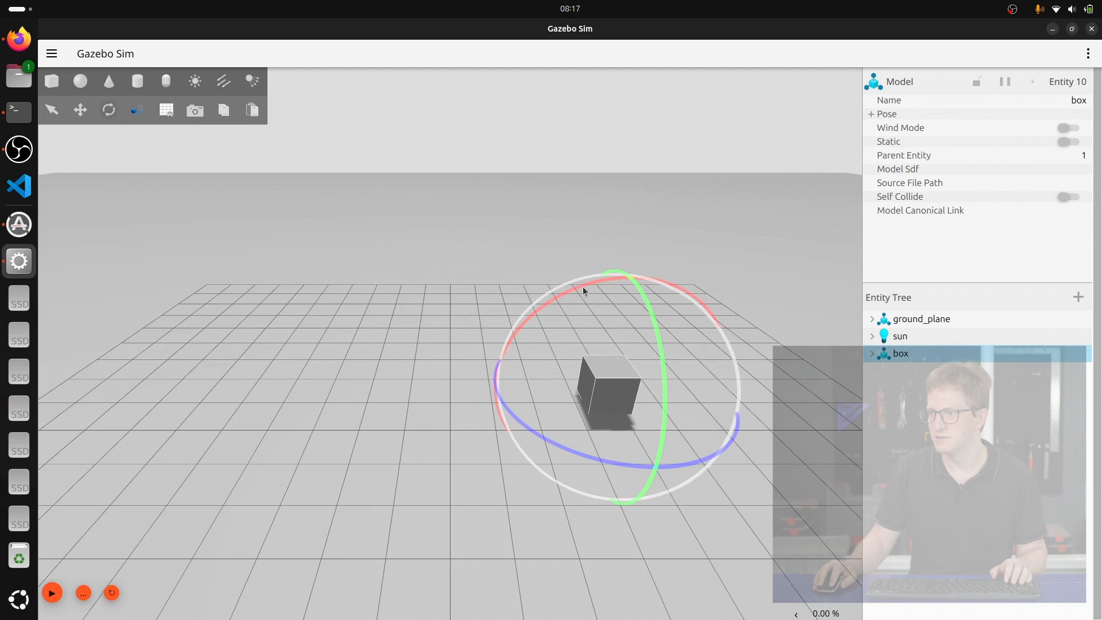
{"action": "left_click_drag", "start_coordinate": [573, 290], "coordinate": [524, 312]}
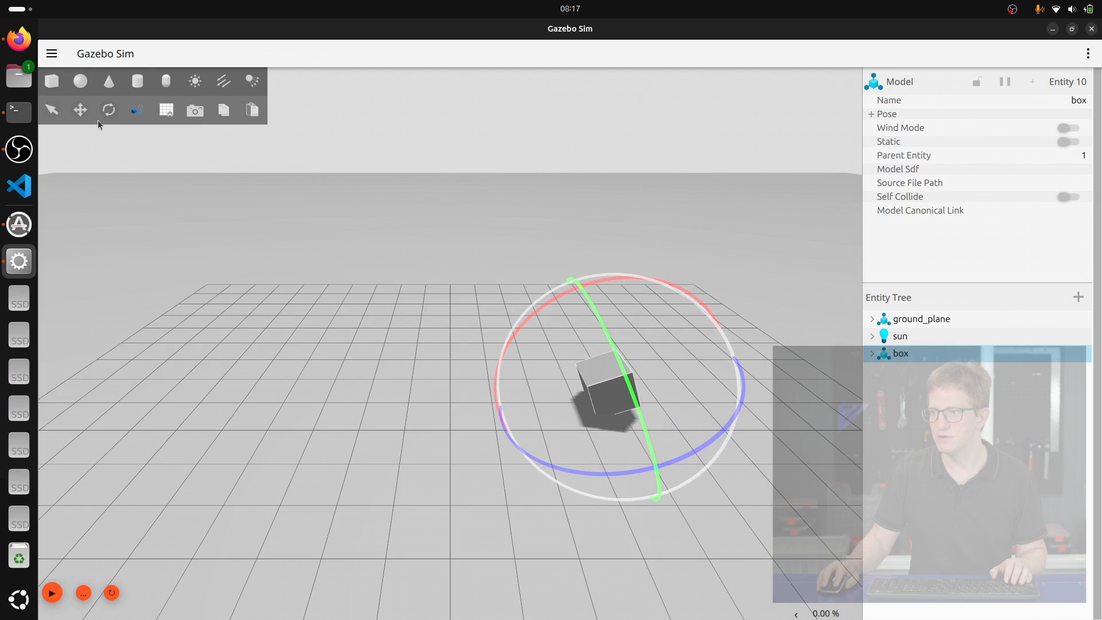
- Lift the tilted box above the ground along its Z axis, run the simulation so it drops, and pause it
{"action": "key", "text": "t"}
{"action": "left_click_drag", "start_coordinate": [559, 259], "coordinate": [536, 163]}
{"action": "left_click", "coordinate": [61, 595]}
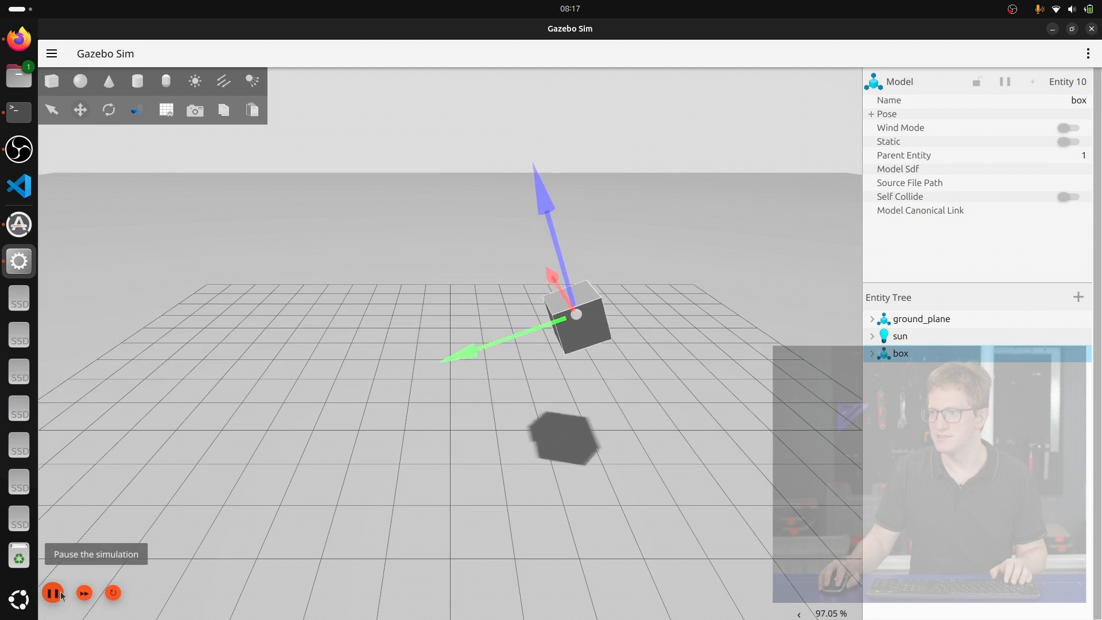
{"action": "left_click", "coordinate": [54, 594]}
- Set the box's X position to 3 m in its pose
{"action": "left_click", "coordinate": [933, 114]}
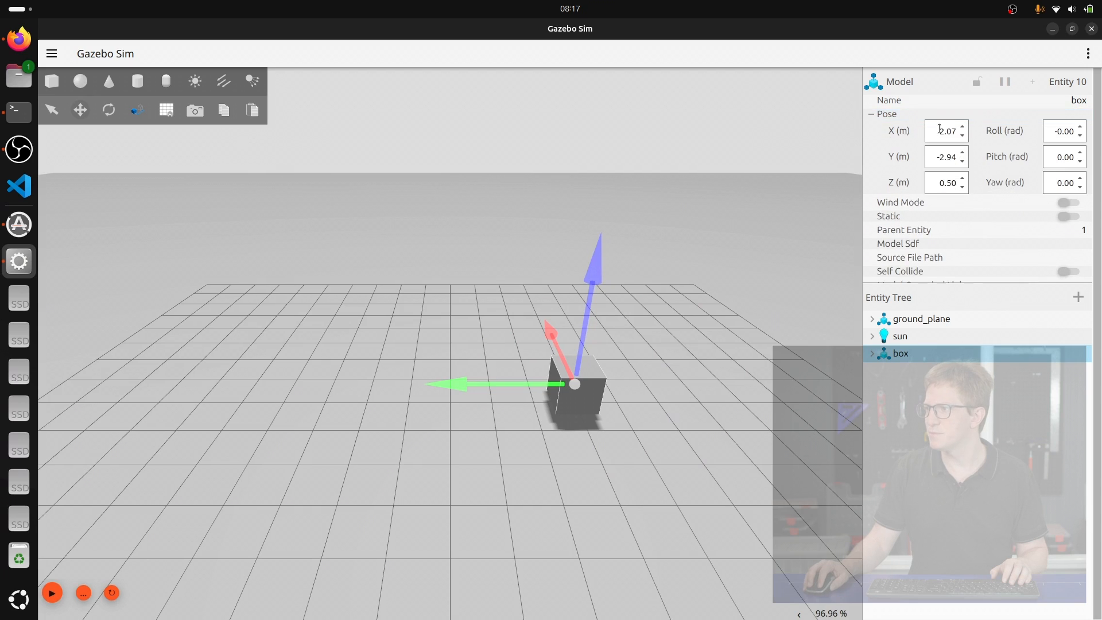
{"action": "type", "text": "3"}
{"action": "key", "text": "Return"}
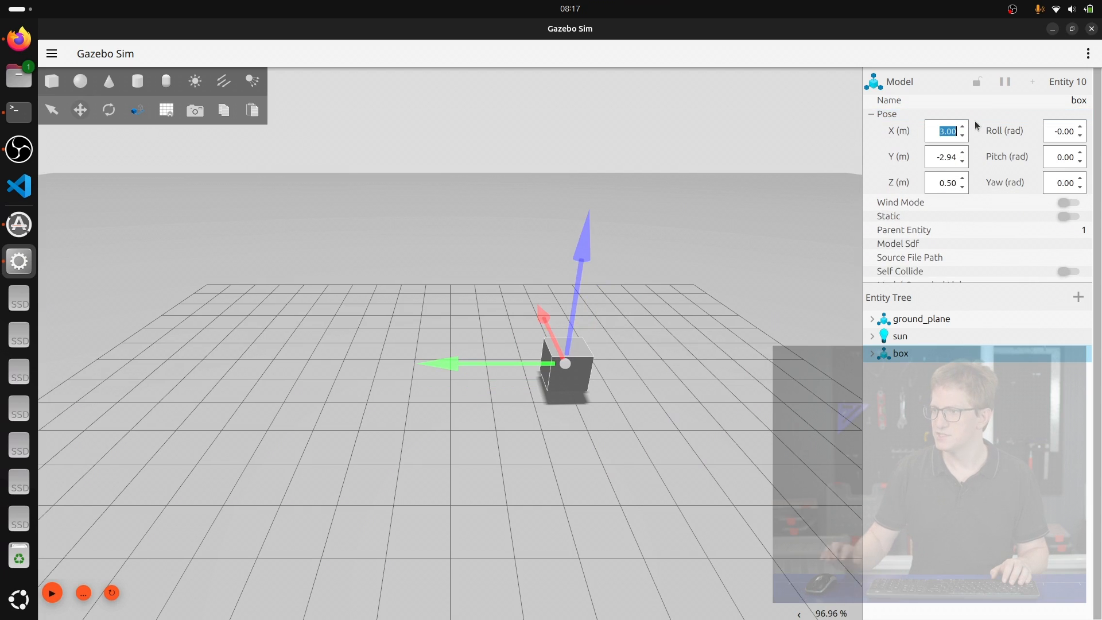
- Examine the properties of the box's link, visual and collision entities
{"action": "left_click", "coordinate": [872, 353]}
{"action": "left_click", "coordinate": [883, 371]}
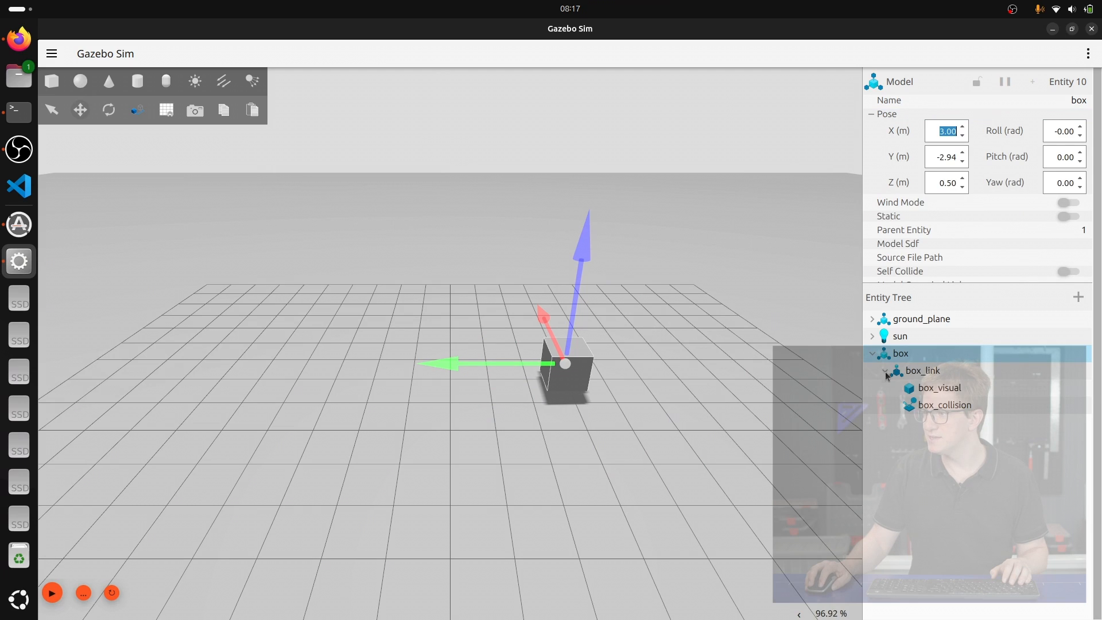
{"action": "left_click", "coordinate": [938, 388]}
{"action": "left_click", "coordinate": [923, 370]}
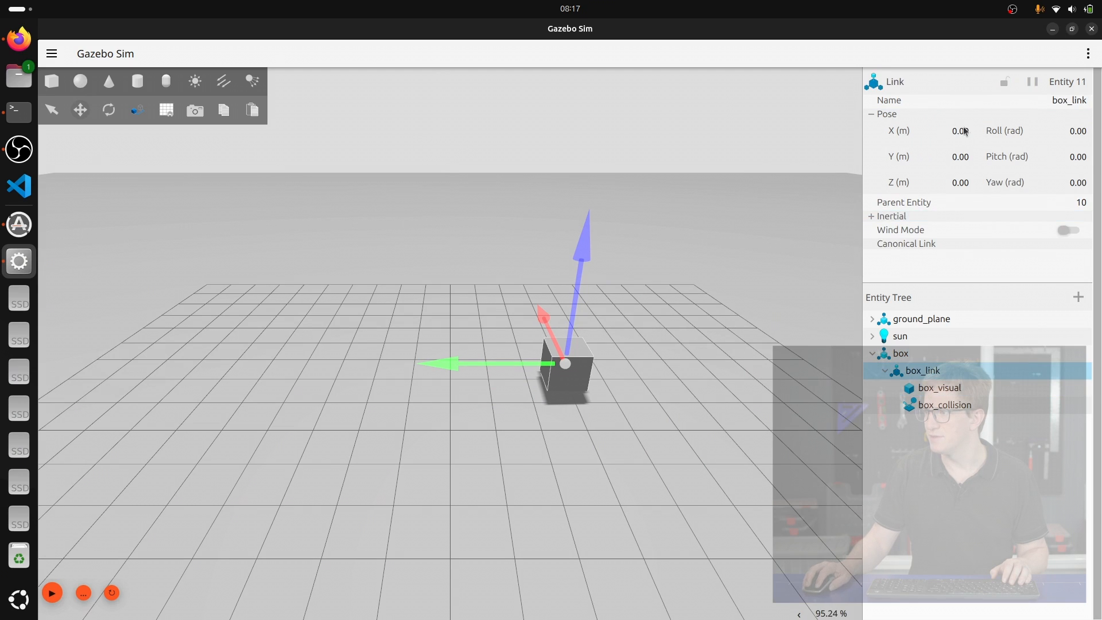
{"action": "left_click", "coordinate": [950, 388]}
{"action": "left_click", "coordinate": [953, 406]}
- Set the diffuse material color of box_visual to the custom bright green
{"action": "left_click", "coordinate": [945, 394]}
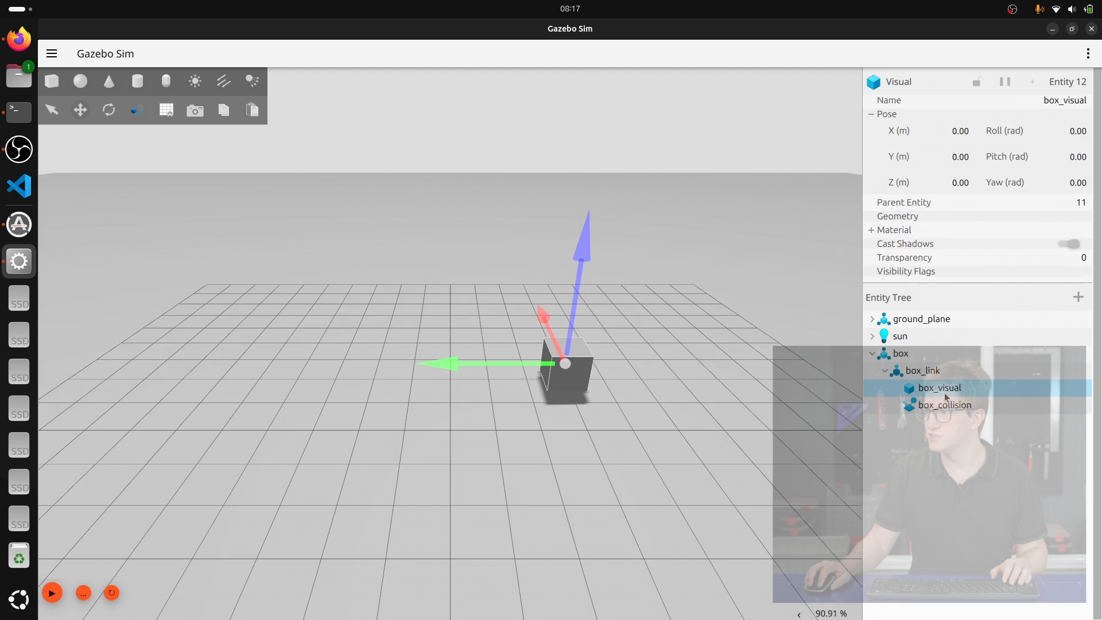
{"action": "left_click", "coordinate": [872, 230]}
{"action": "scroll", "coordinate": [945, 171], "scroll_direction": "down", "scroll_amount": 3}
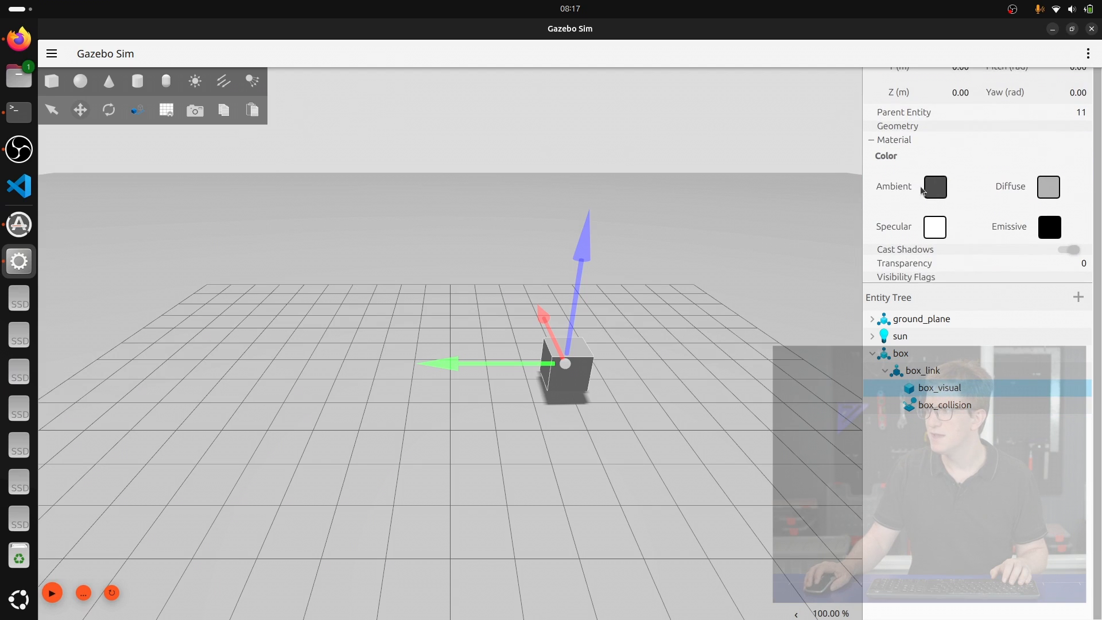
{"action": "left_click", "coordinate": [1048, 183]}
{"action": "left_click", "coordinate": [478, 326]}
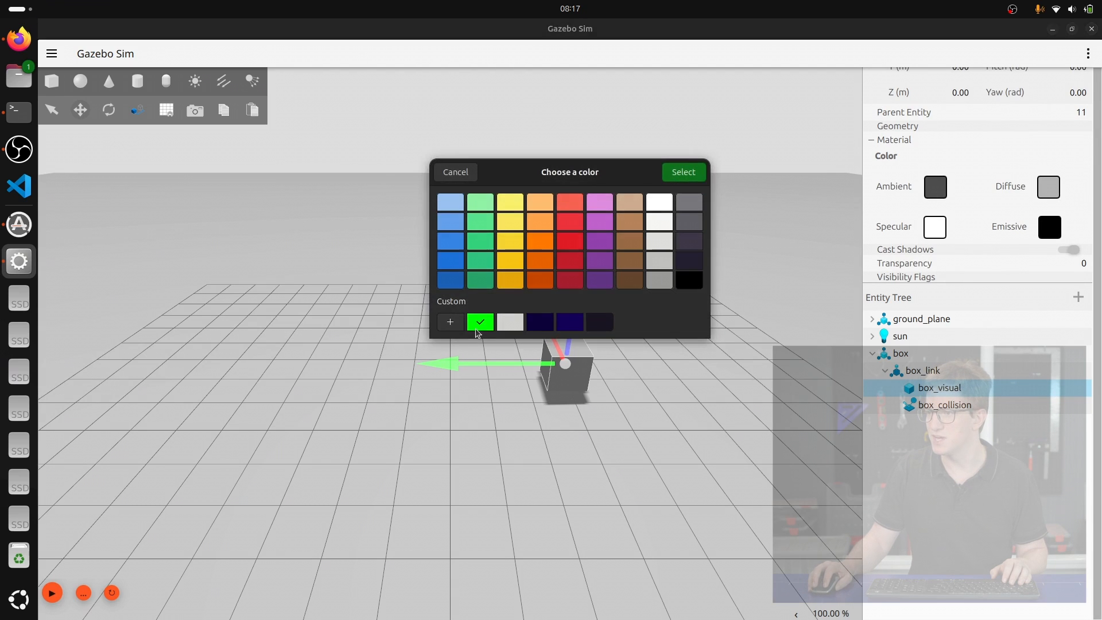
{"action": "left_click", "coordinate": [683, 172]}
{"action": "left_click", "coordinate": [709, 336]}
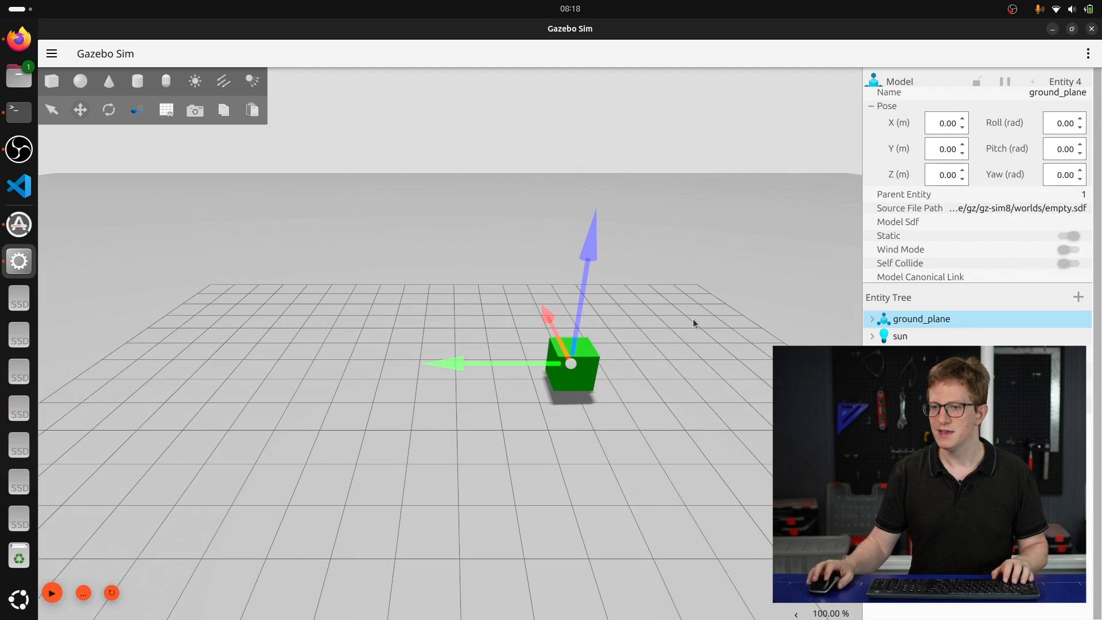
- Switch to Firefox, browse the latest Fuel models and open the Open-RMF organization's page from the enclosure model
{"action": "left_click", "coordinate": [32, 51]}
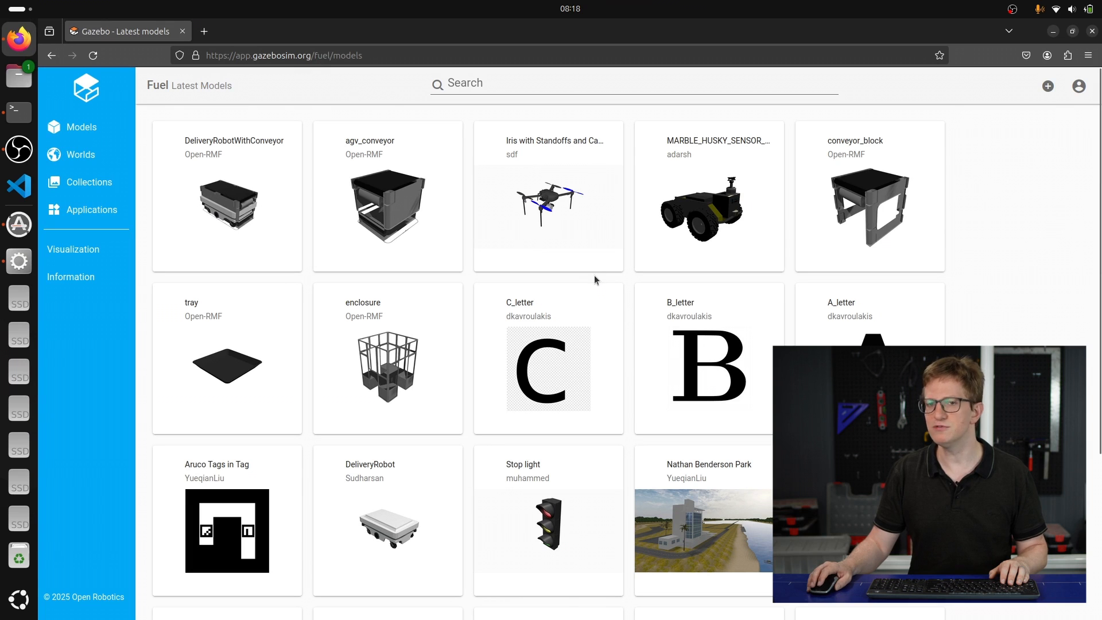
{"action": "scroll", "coordinate": [591, 322], "scroll_direction": "down", "scroll_amount": 3}
{"action": "scroll", "coordinate": [578, 332], "scroll_direction": "up", "scroll_amount": 3}
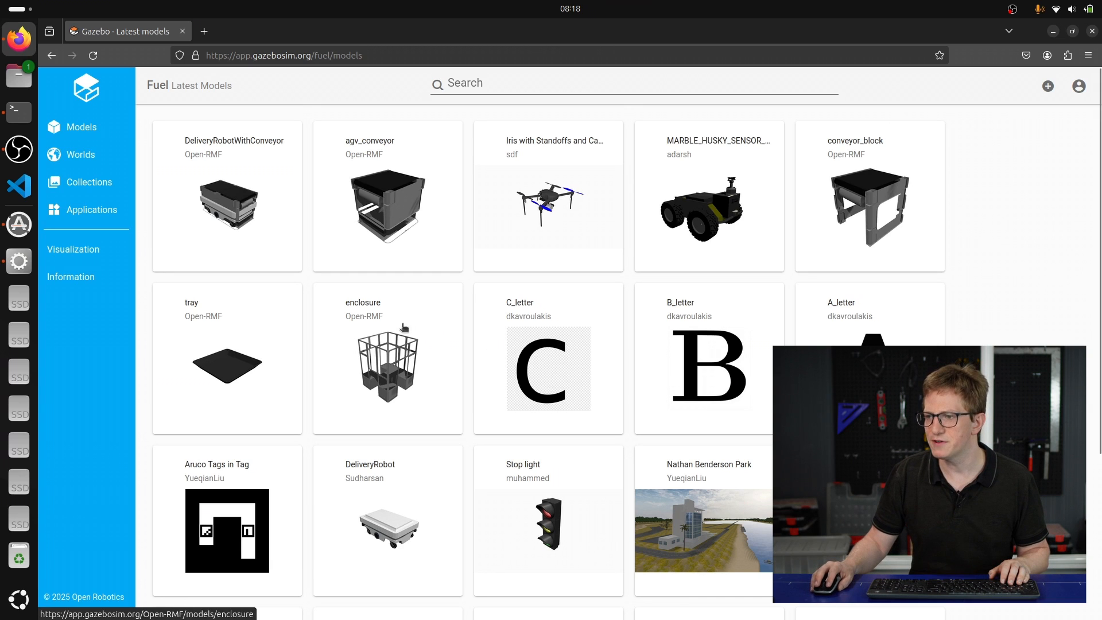
{"action": "left_click", "coordinate": [367, 317]}
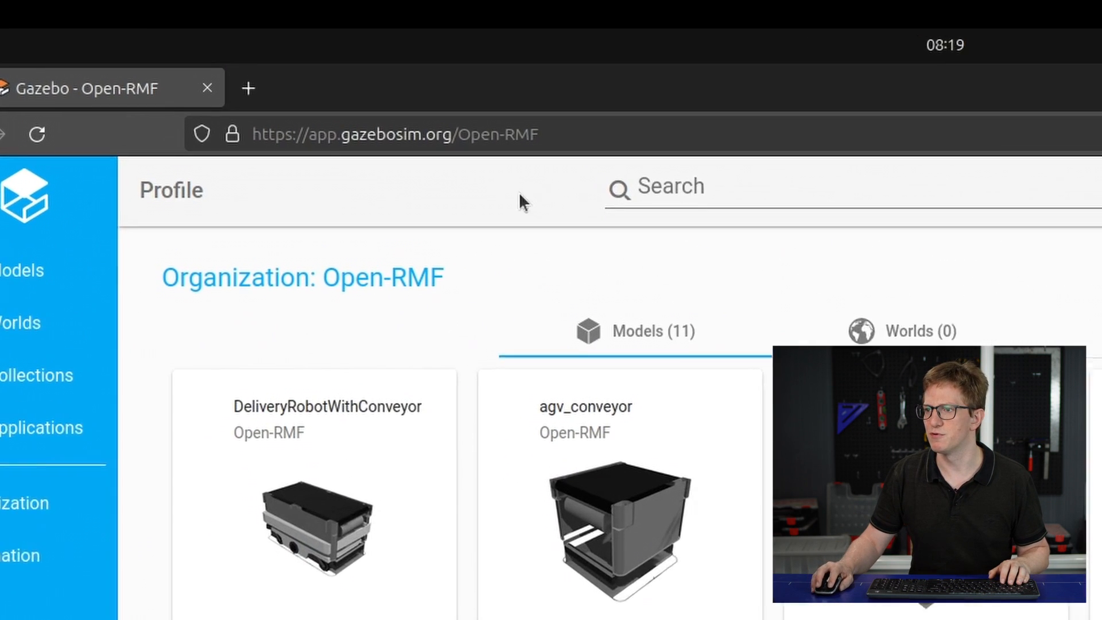
- Go to the OpenRobotics organization page at app.gazebosim.org/OpenRobotics
{"action": "left_click_drag", "start_coordinate": [476, 147], "coordinate": [825, 151]}
{"action": "type", "text": "OpenRobotics"}
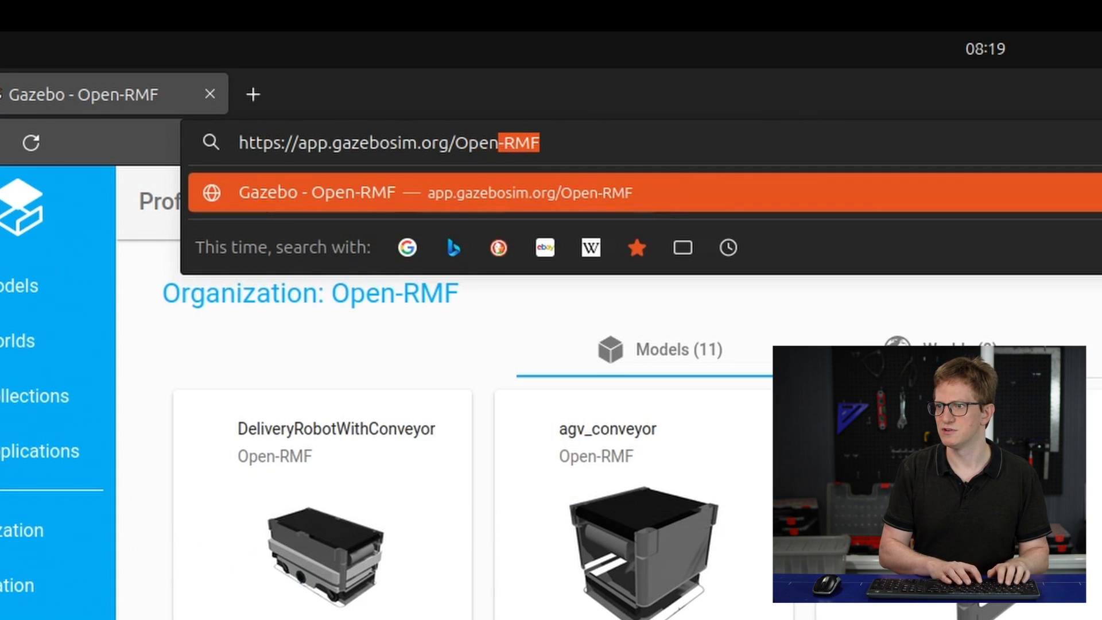
{"action": "key", "text": "Return"}
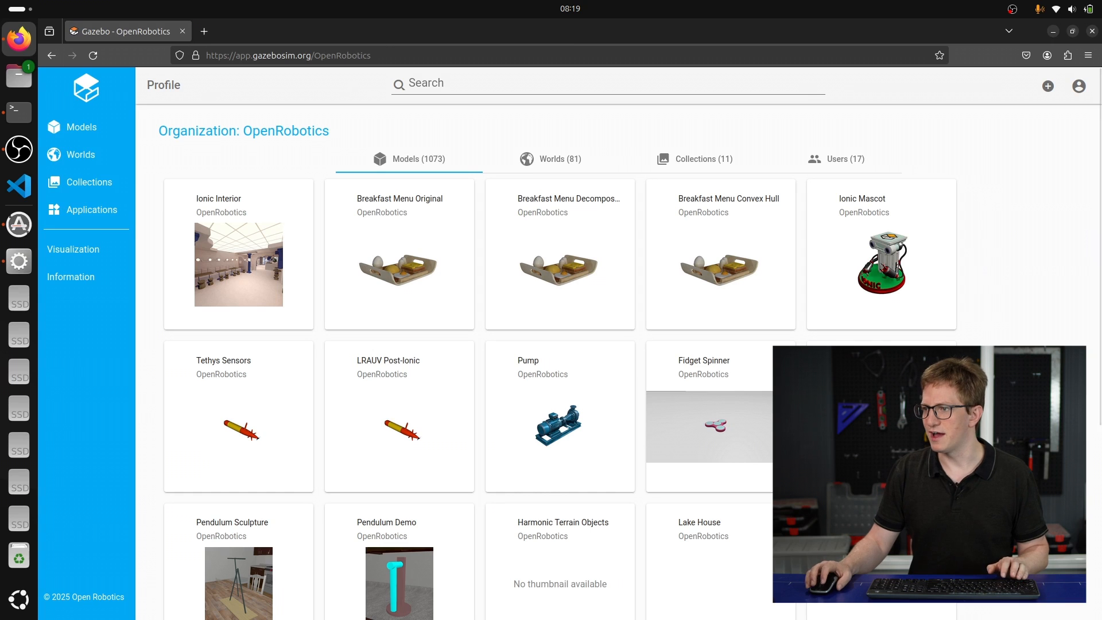
- Open the Breakfast Menu Original model and inspect its preview images and rotatable 3D view
{"action": "left_click", "coordinate": [409, 200]}
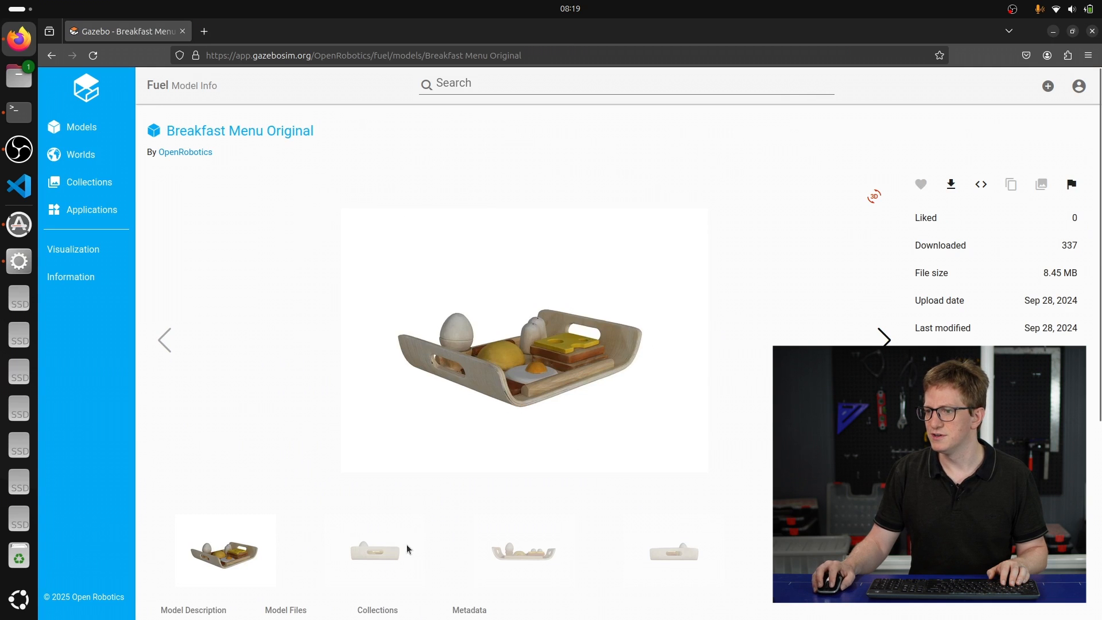
{"action": "left_click", "coordinate": [411, 537]}
{"action": "left_click", "coordinate": [519, 552]}
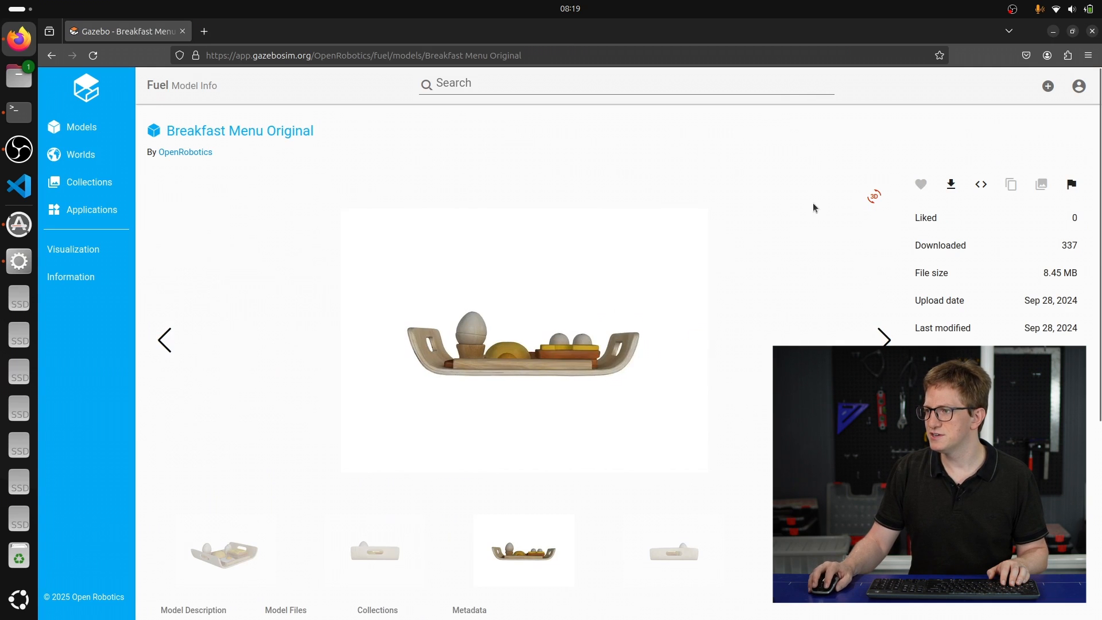
{"action": "left_click", "coordinate": [874, 197]}
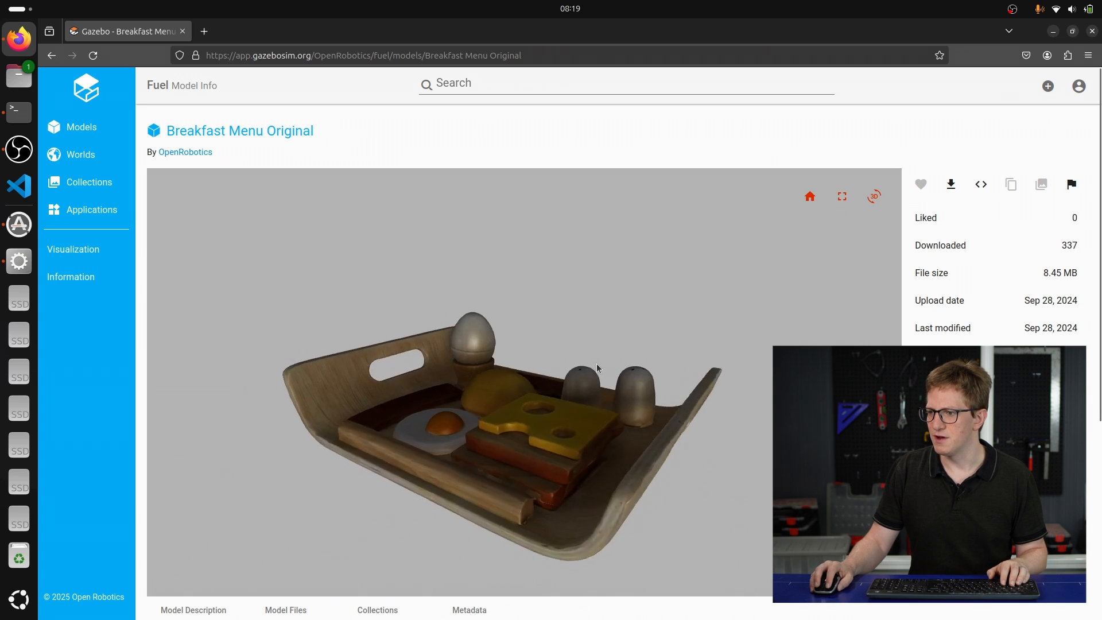
{"action": "left_click_drag", "start_coordinate": [577, 357], "coordinate": [496, 384]}
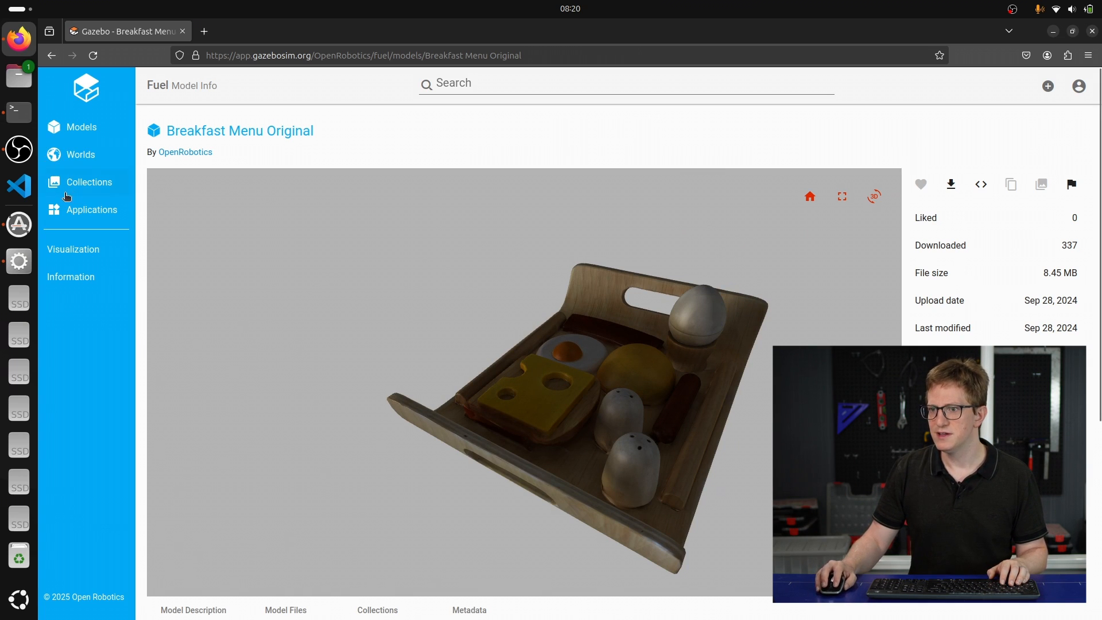
- Switch back to Gazebo Sim and add the Resource Spawner plugin, searching for "resource"
{"action": "left_click", "coordinate": [19, 261]}
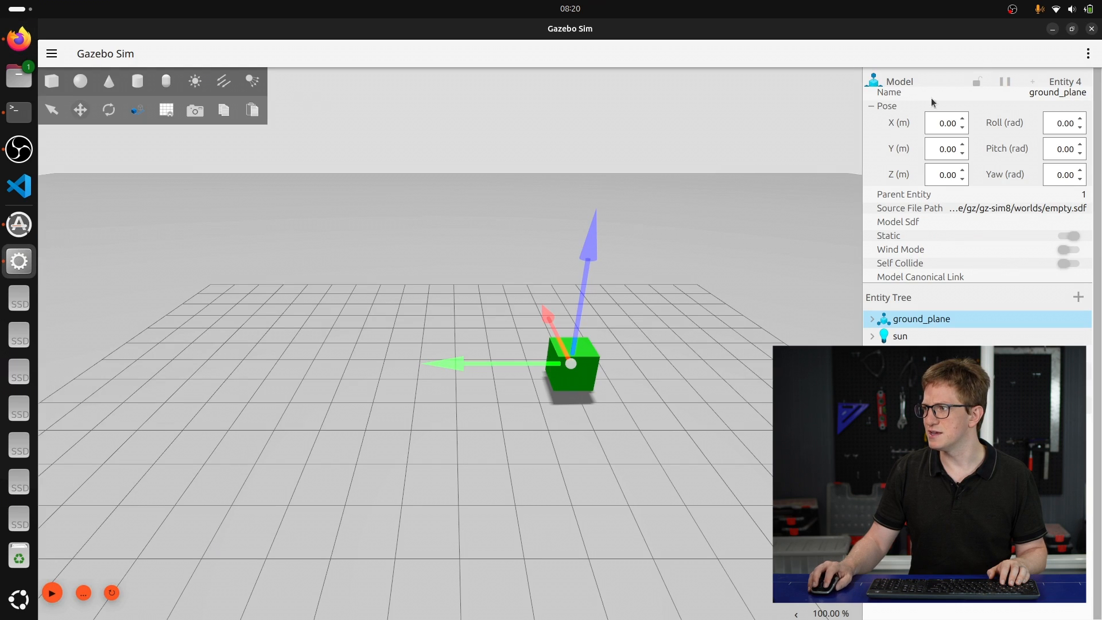
{"action": "left_click", "coordinate": [1086, 54]}
{"action": "type", "text": "resource"}
{"action": "key", "text": "Return"}
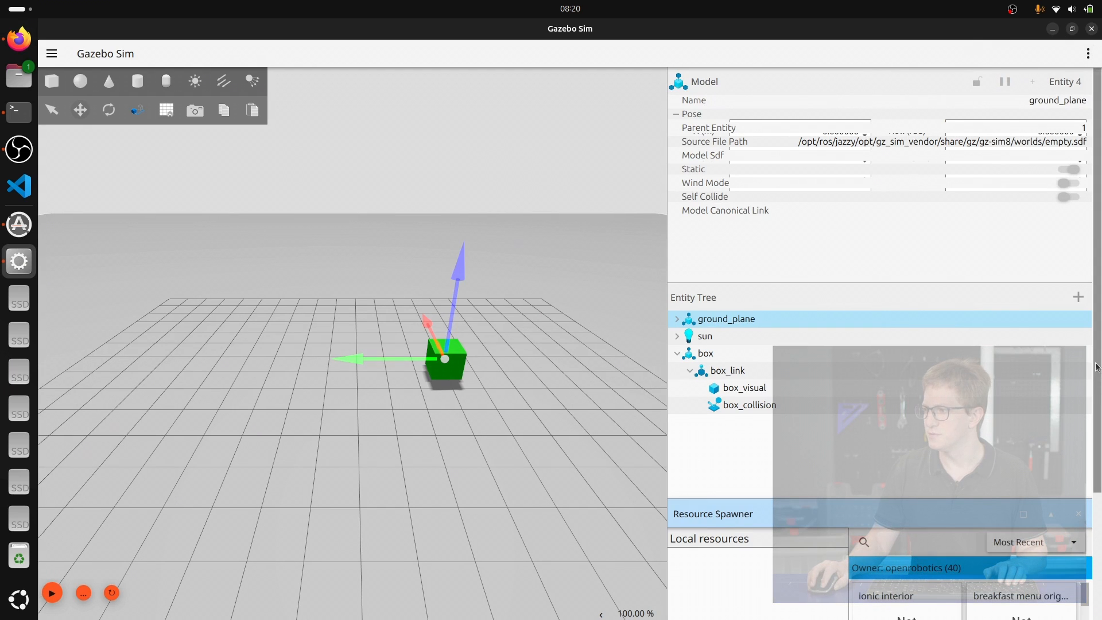
- Browse the openrobotics Fuel models listed in the Resource Spawner
{"action": "scroll", "coordinate": [976, 459], "scroll_direction": "down", "scroll_amount": 5}
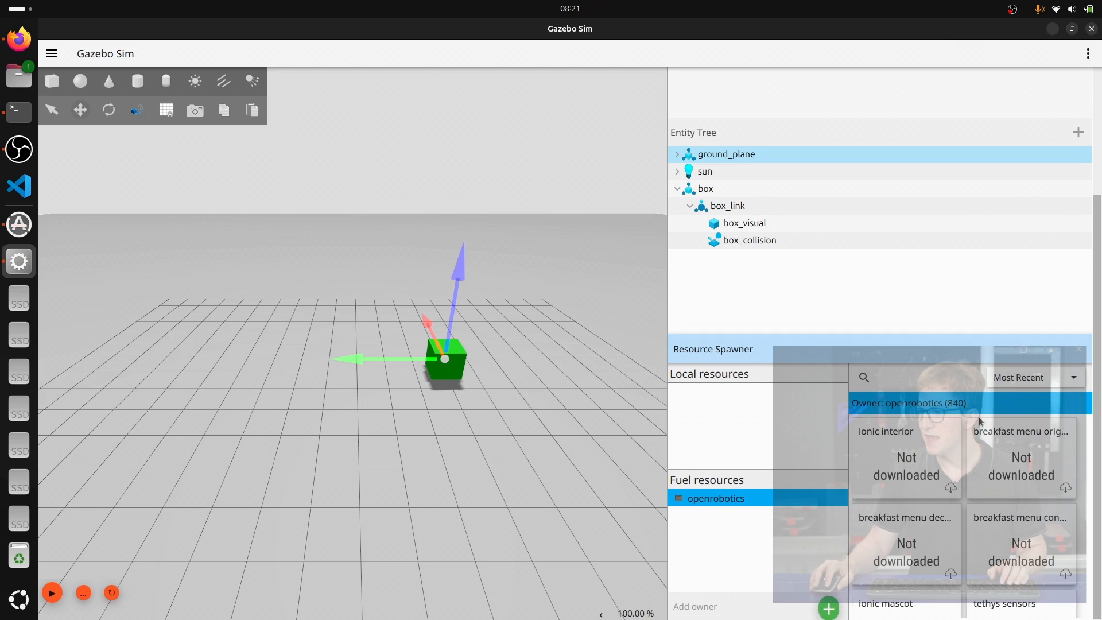
{"action": "scroll", "coordinate": [944, 470], "scroll_direction": "down", "scroll_amount": 5}
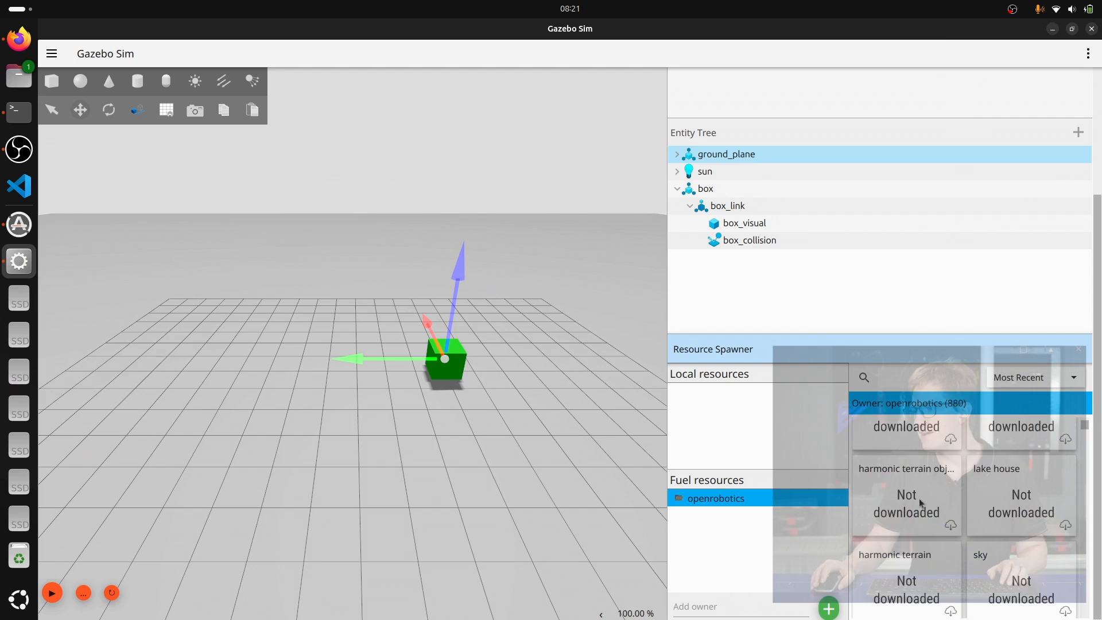
{"action": "scroll", "coordinate": [1023, 487], "scroll_direction": "down", "scroll_amount": 5}
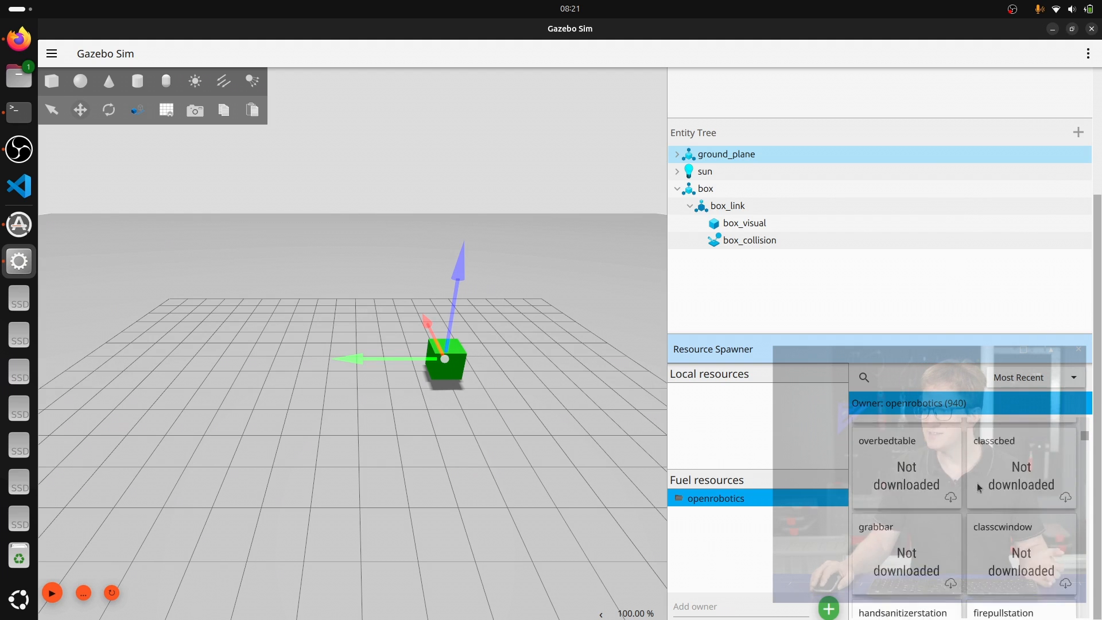
{"action": "scroll", "coordinate": [992, 451], "scroll_direction": "up", "scroll_amount": 10}
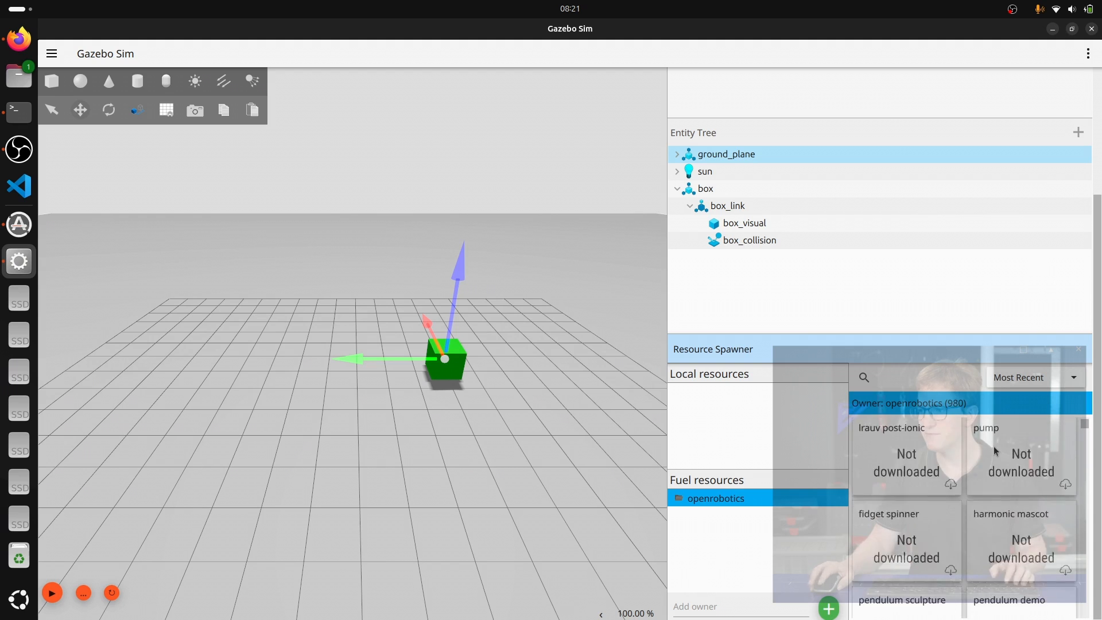
- Check the model's name on its Fuel page, search the openrobotics resources for "breakfast" and try to download breakfast menu original
{"action": "left_click", "coordinate": [19, 39]}
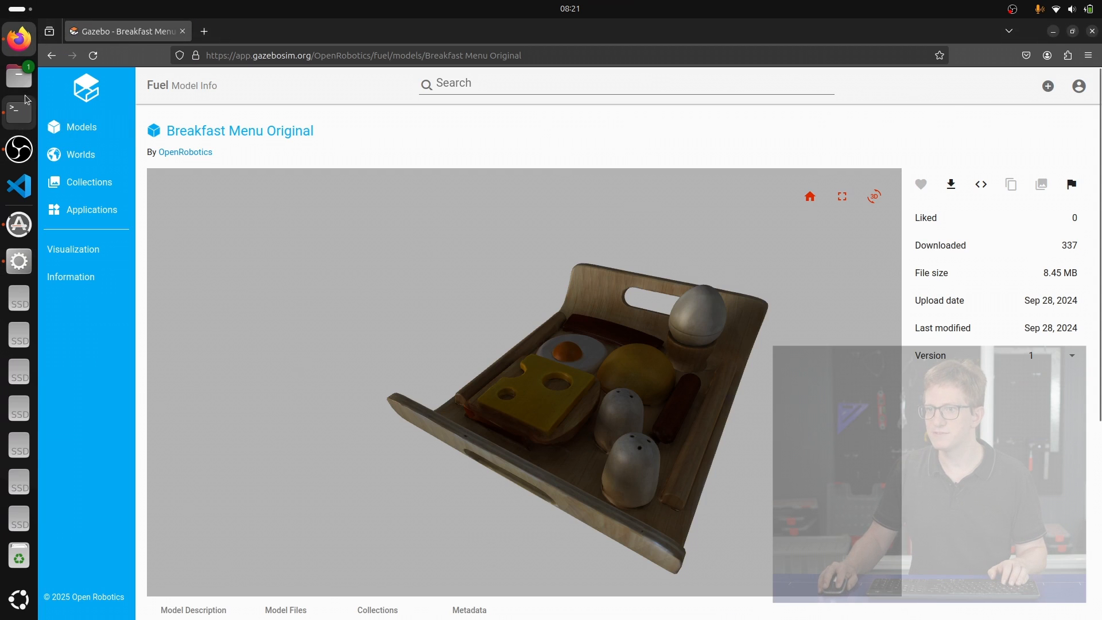
{"action": "left_click", "coordinate": [20, 270]}
{"action": "left_click", "coordinate": [884, 377]}
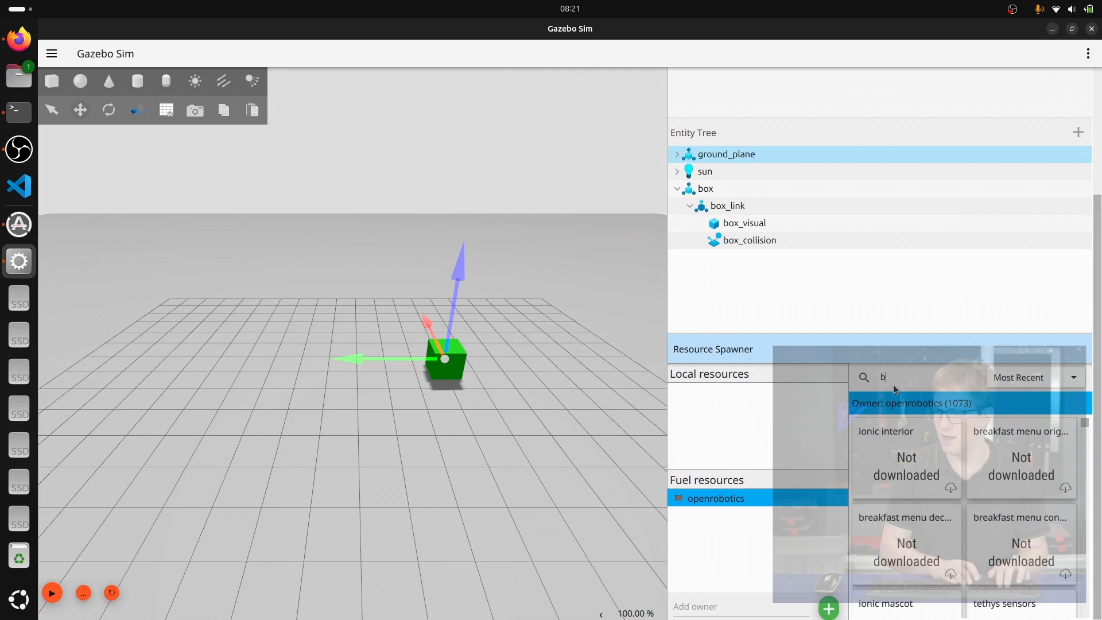
{"action": "type", "text": "breakfast"}
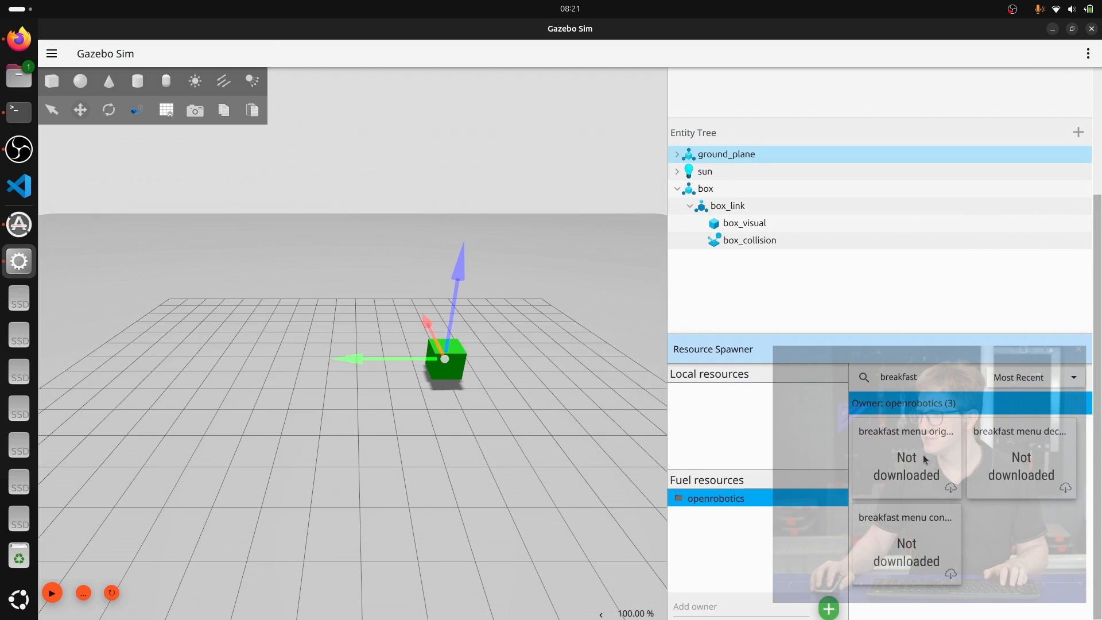
{"action": "left_click", "coordinate": [951, 487]}
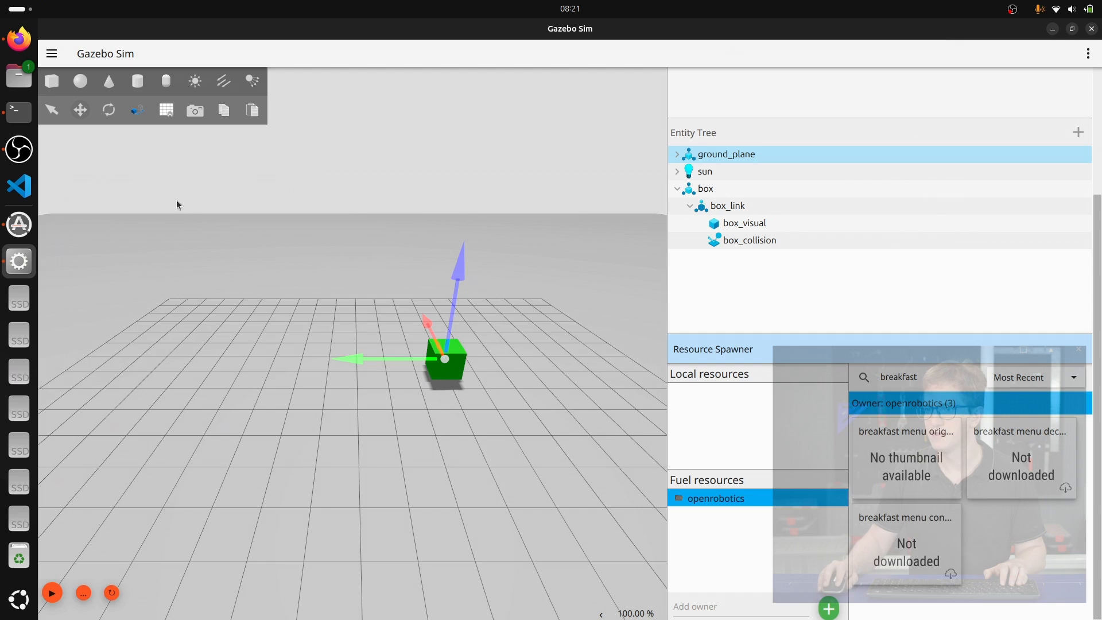
{"action": "left_click", "coordinate": [19, 111]}
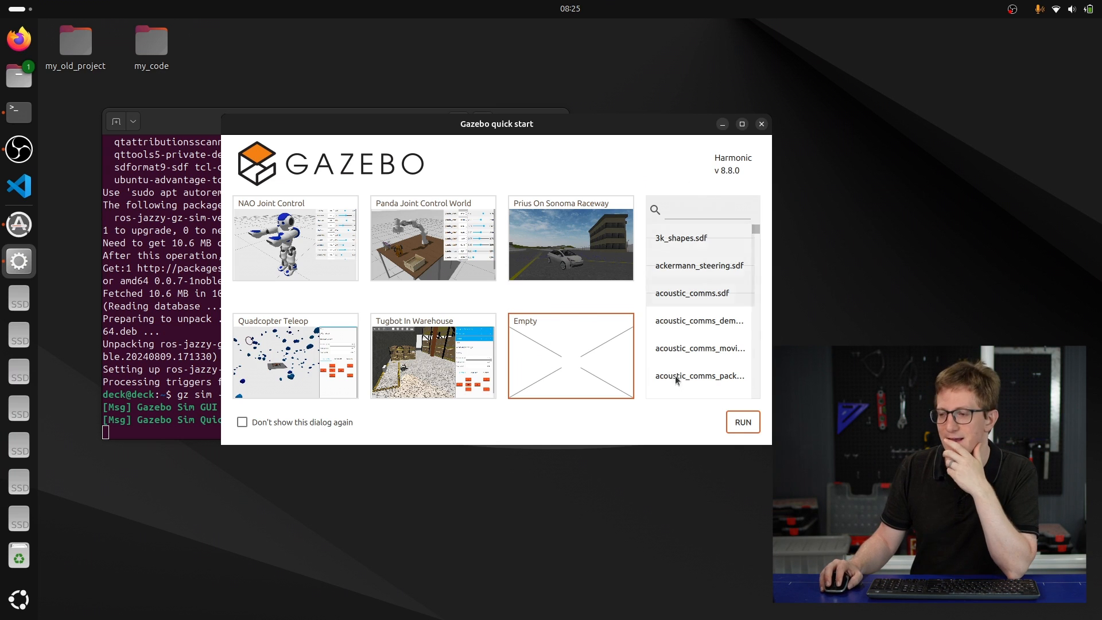
- Start the Empty world and download the openrobotics breakfast menu original model, checking the download progress in the terminal
{"action": "left_click", "coordinate": [729, 428]}
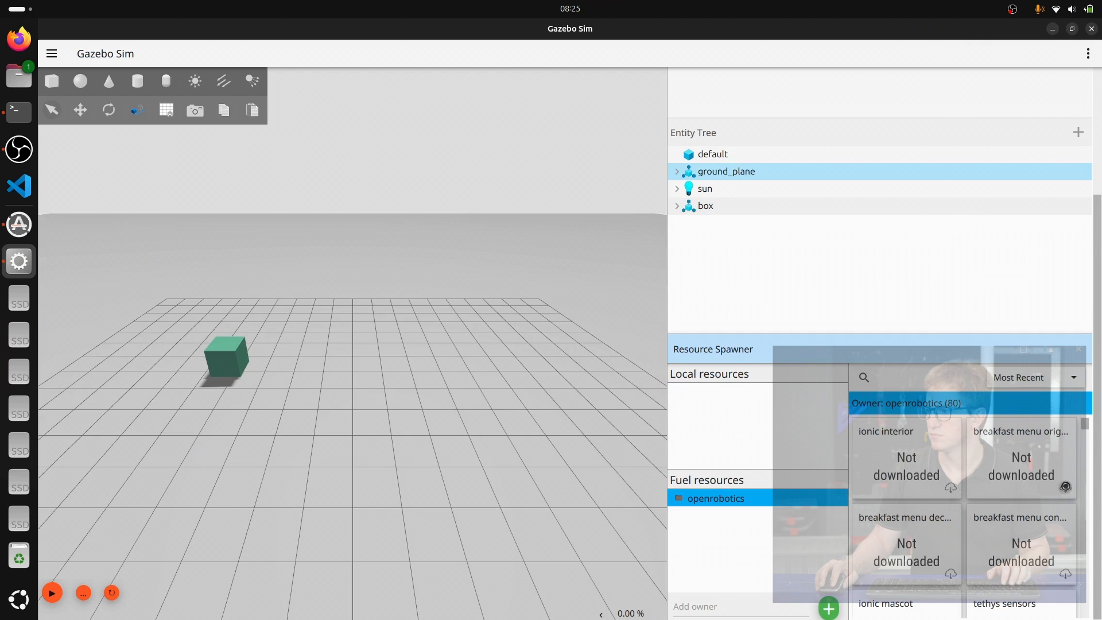
{"action": "left_click", "coordinate": [30, 116]}
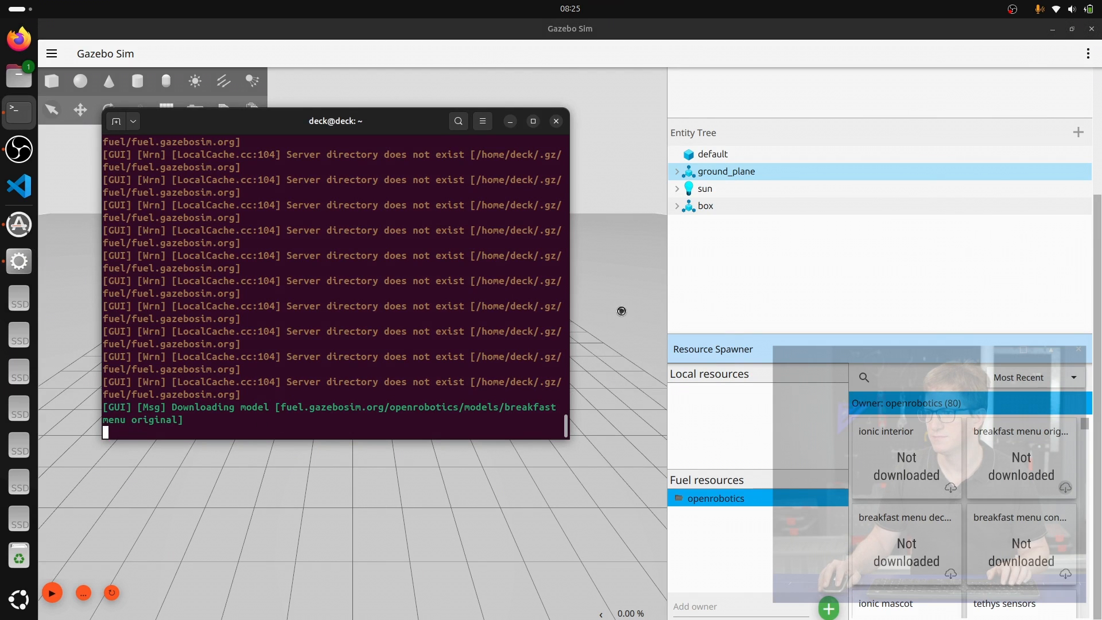
{"action": "left_click", "coordinate": [623, 293]}
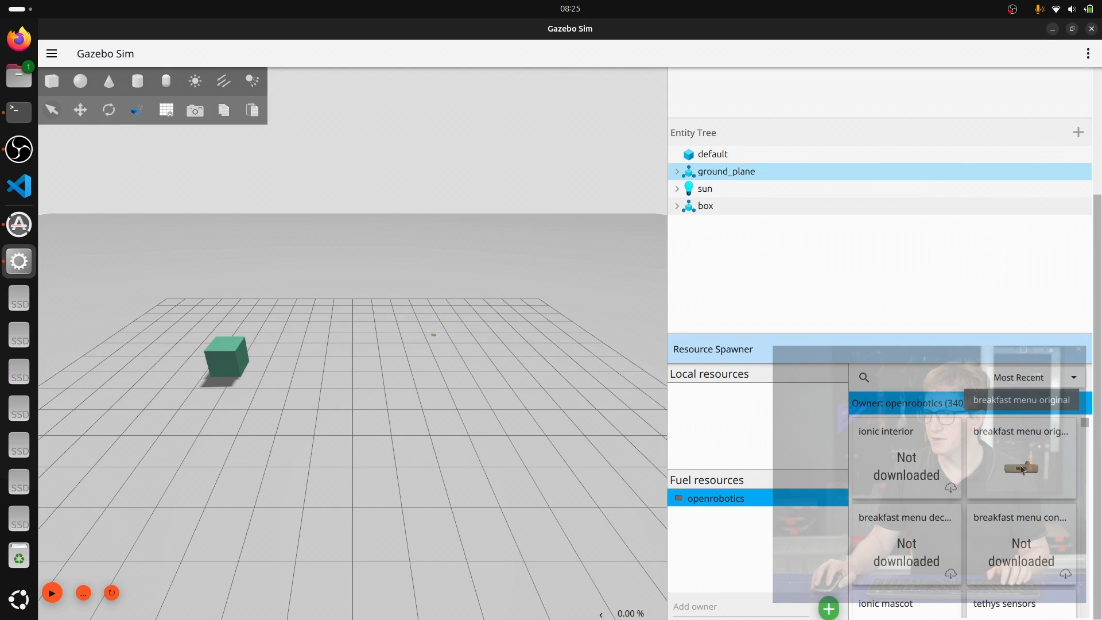
- Spawn the breakfast menu original model on the ground plane and inspect it up close
{"action": "left_click", "coordinate": [1013, 459]}
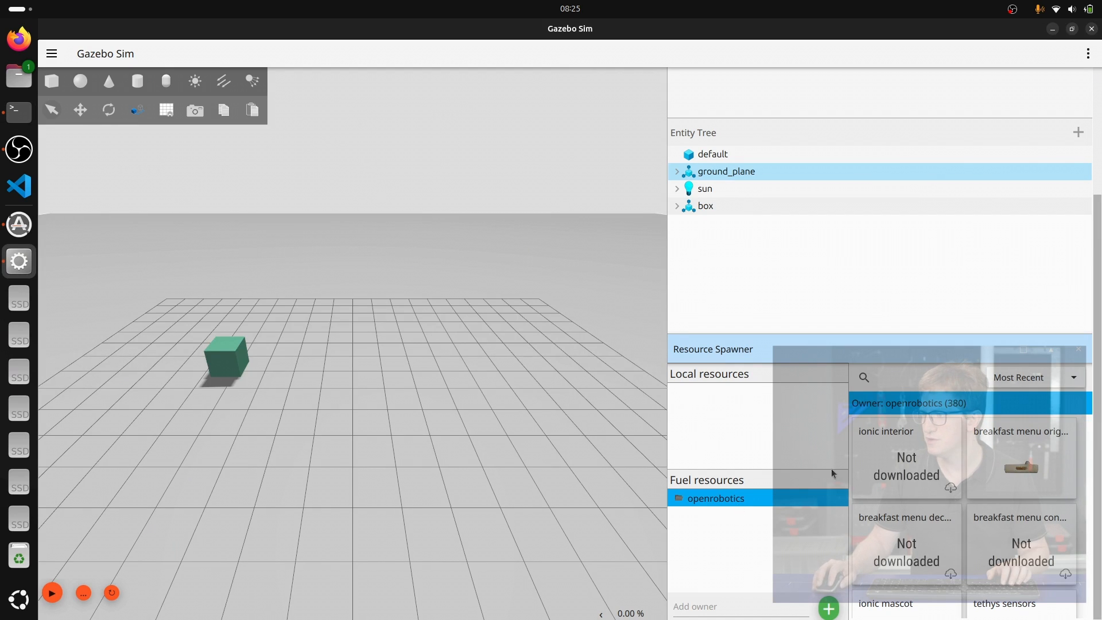
{"action": "left_click", "coordinate": [385, 422]}
{"action": "scroll", "coordinate": [390, 420], "scroll_direction": "up", "scroll_amount": 5}
{"action": "scroll", "coordinate": [360, 370], "scroll_direction": "up", "scroll_amount": 7}
{"action": "scroll", "coordinate": [428, 409], "scroll_direction": "up", "scroll_amount": 2}
{"action": "mouse_move", "coordinate": [457, 401]}
{"action": "middle_mouse_down"}
{"action": "mouse_move", "coordinate": [612, 366]}
{"action": "mouse_move", "coordinate": [514, 368]}
{"action": "mouse_move", "coordinate": [470, 391]}
{"action": "middle_mouse_up"}
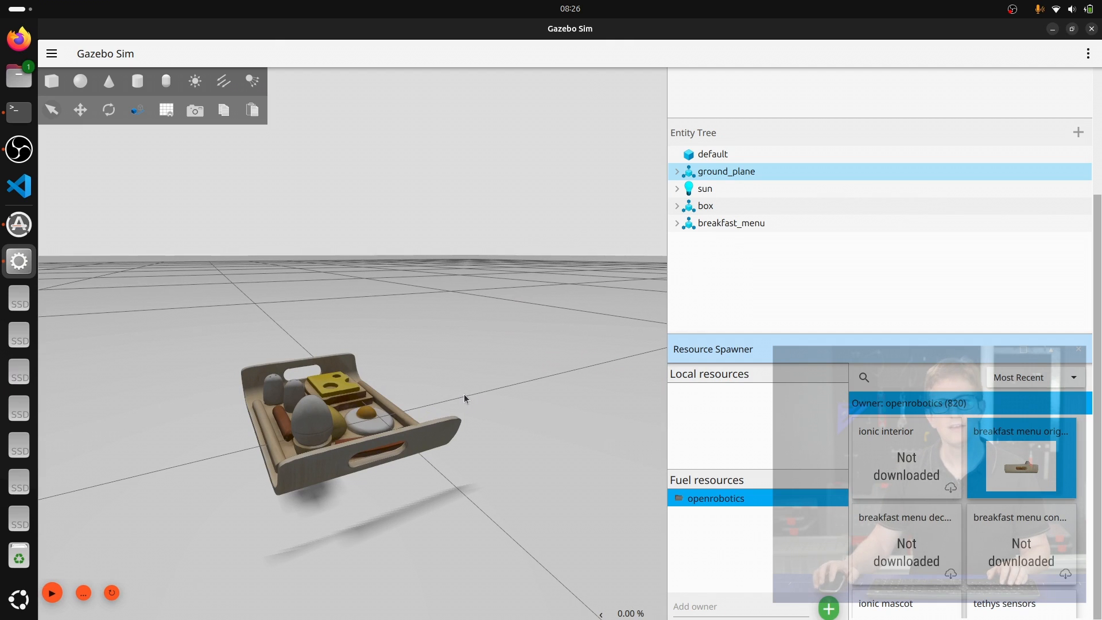
- Add open-rmf as an additional owner in the Resource Spawner's Fuel resources
{"action": "left_click", "coordinate": [700, 607]}
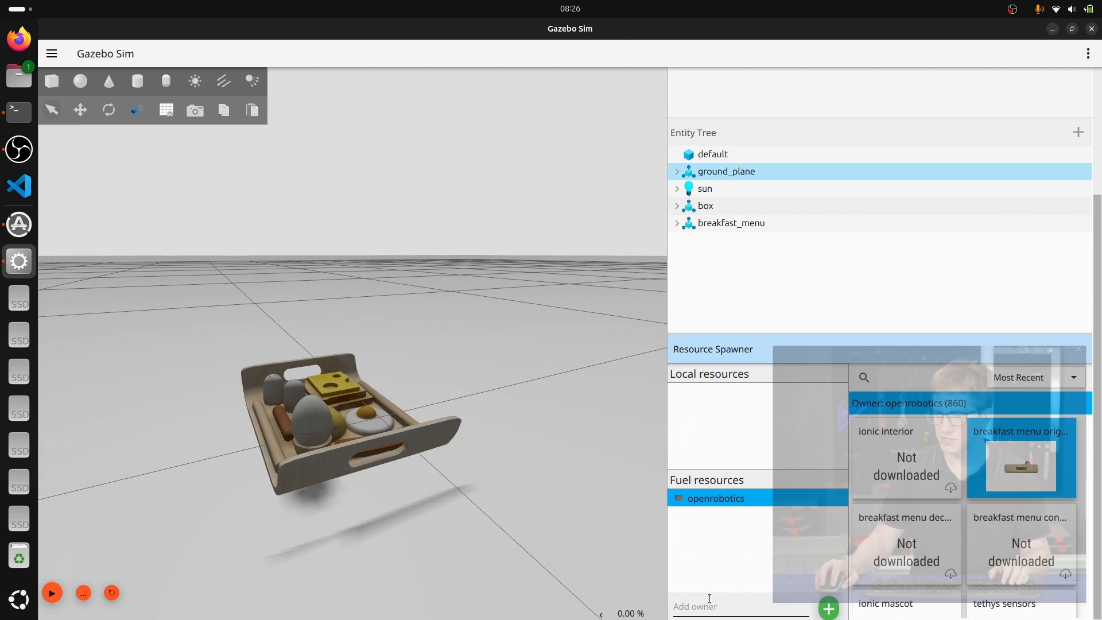
{"action": "type", "text": "open-rmf"}
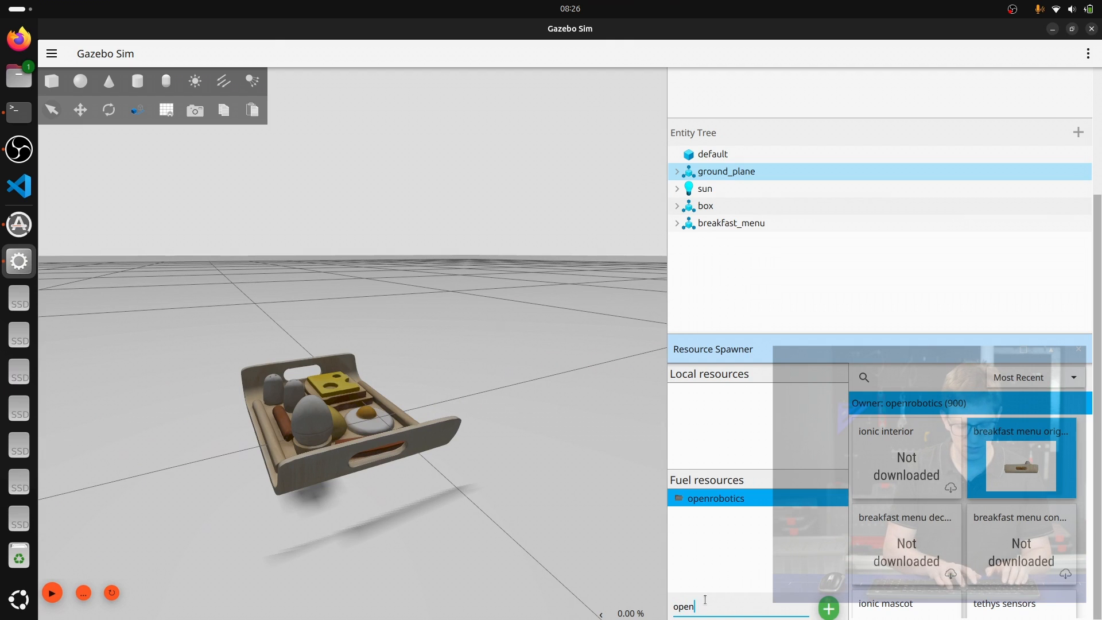
{"action": "left_click", "coordinate": [821, 613]}
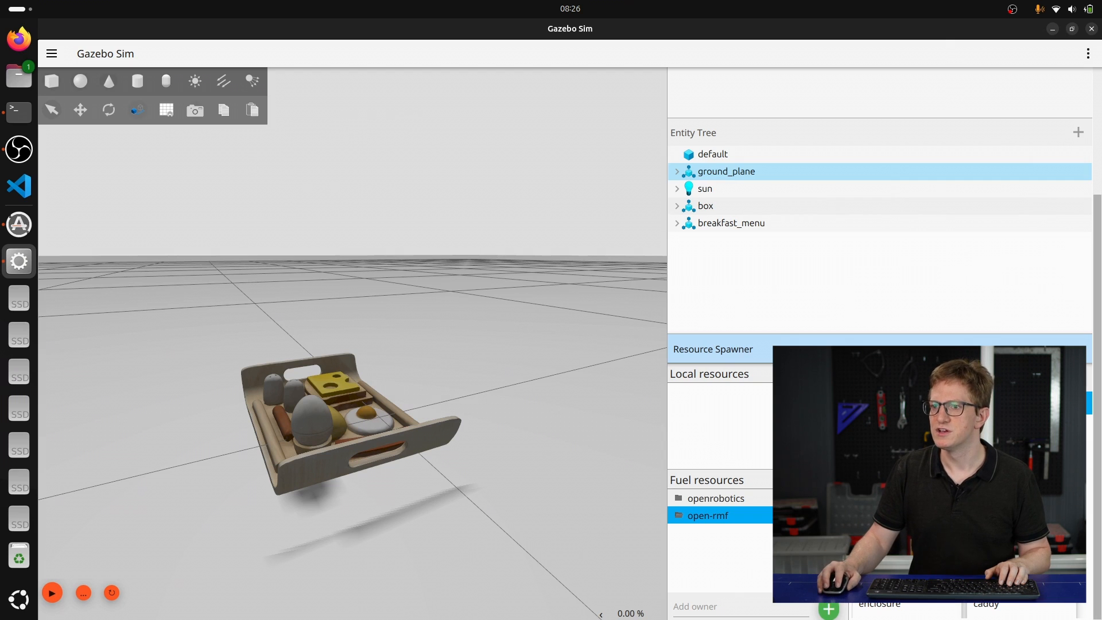
- Save the world to the Desktop as my_world.sdf, leaving include tags unexpanded and Fuel model versions unsaved
{"action": "left_click", "coordinate": [51, 53]}
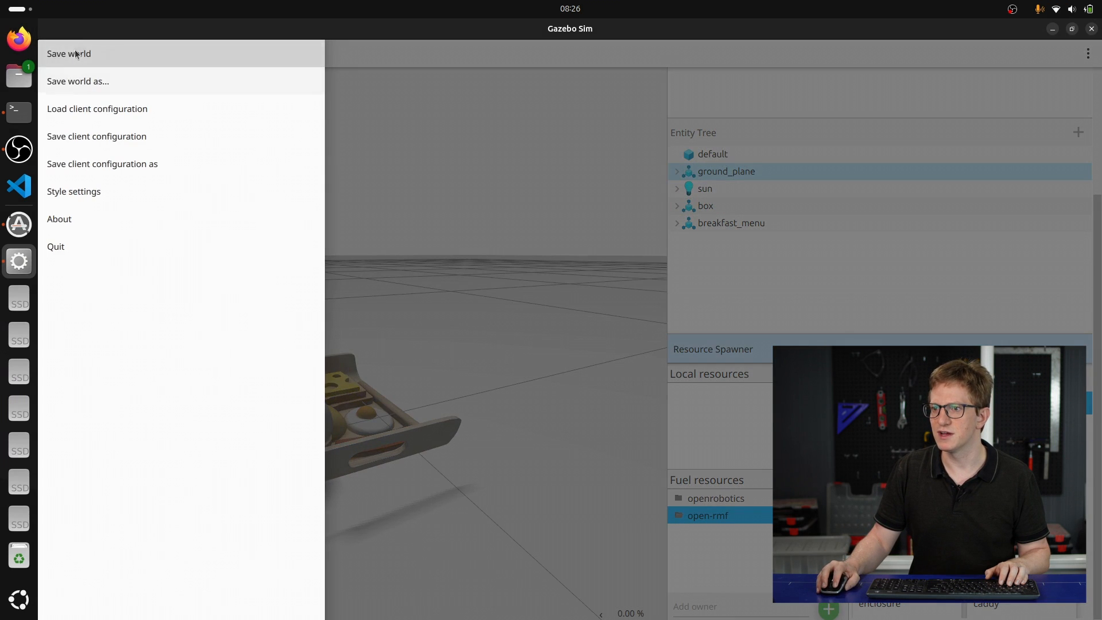
{"action": "left_click", "coordinate": [54, 55]}
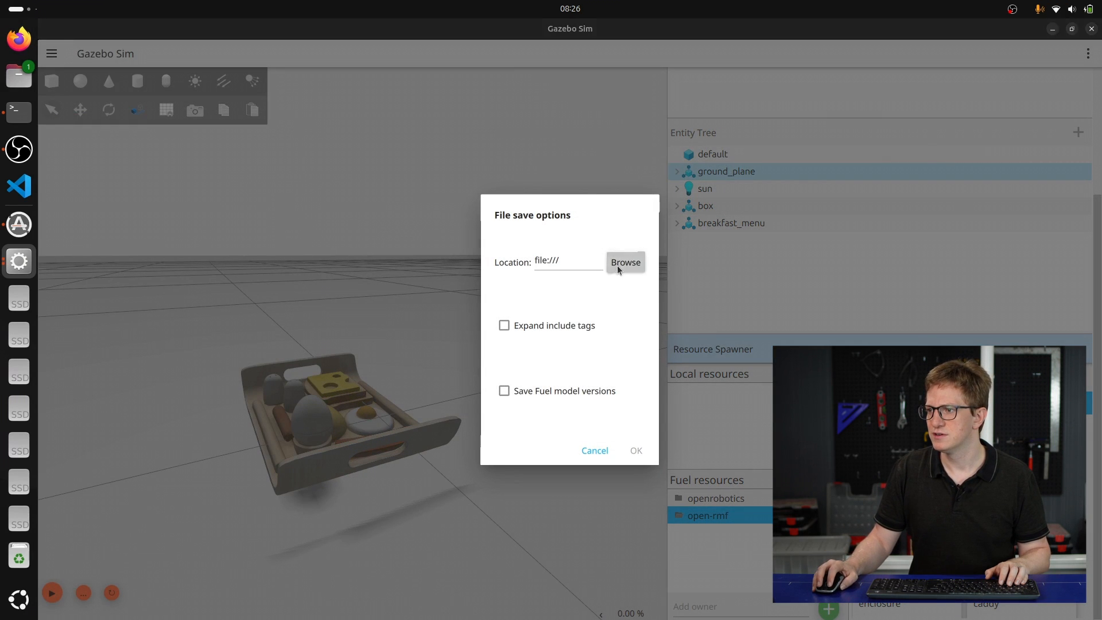
{"action": "left_click", "coordinate": [624, 263]}
{"action": "left_click", "coordinate": [262, 157]}
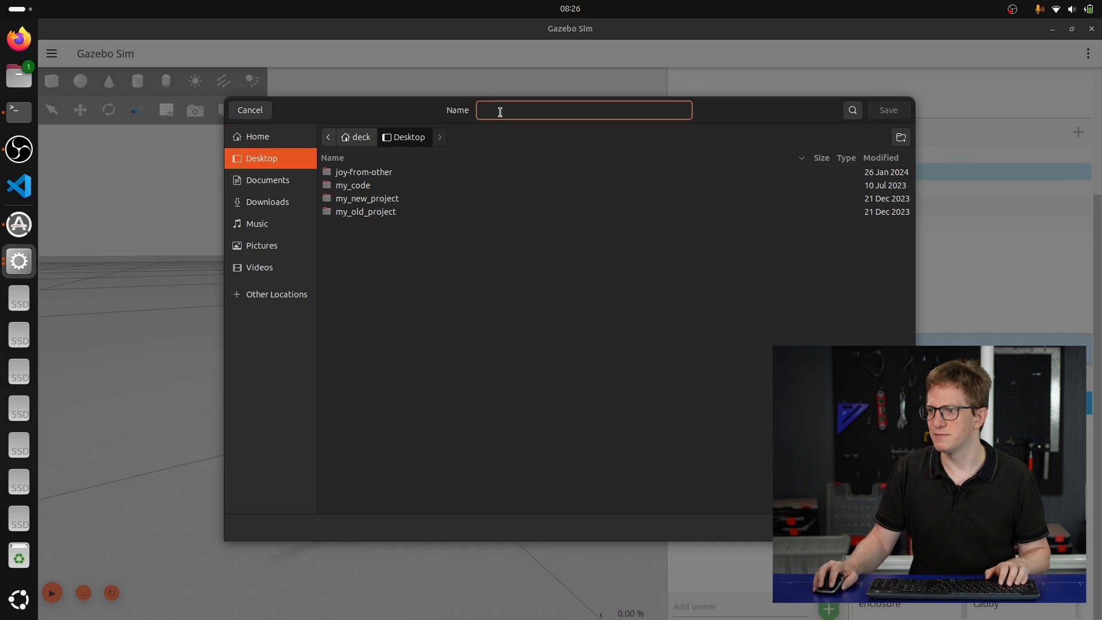
{"action": "type", "text": "m"}
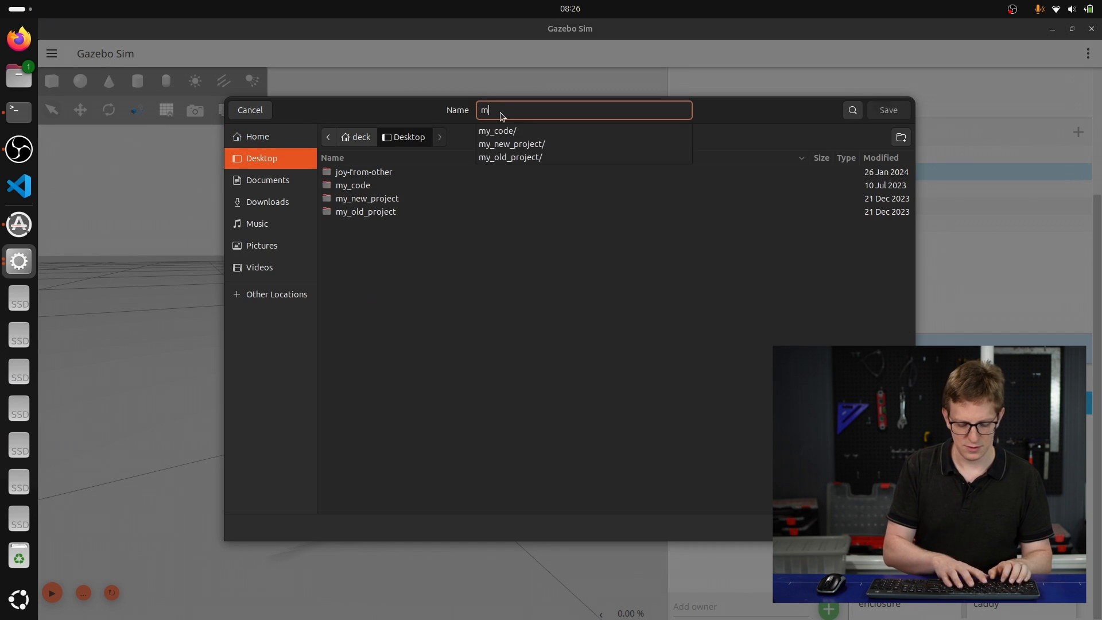
{"action": "type", "text": "y_worl"}
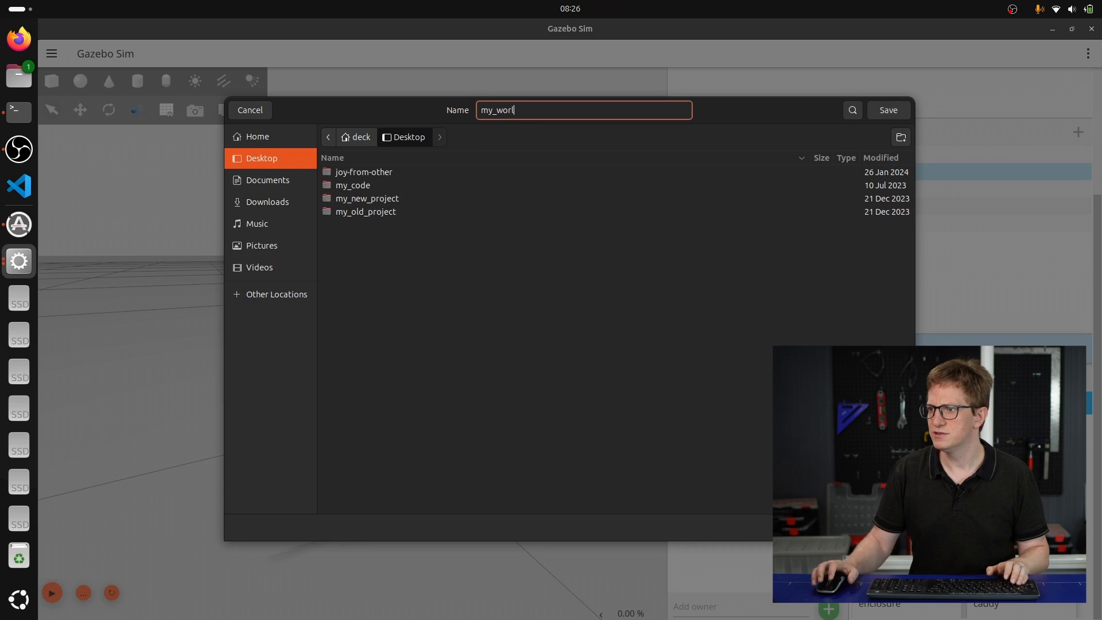
{"action": "type", "text": "d"}
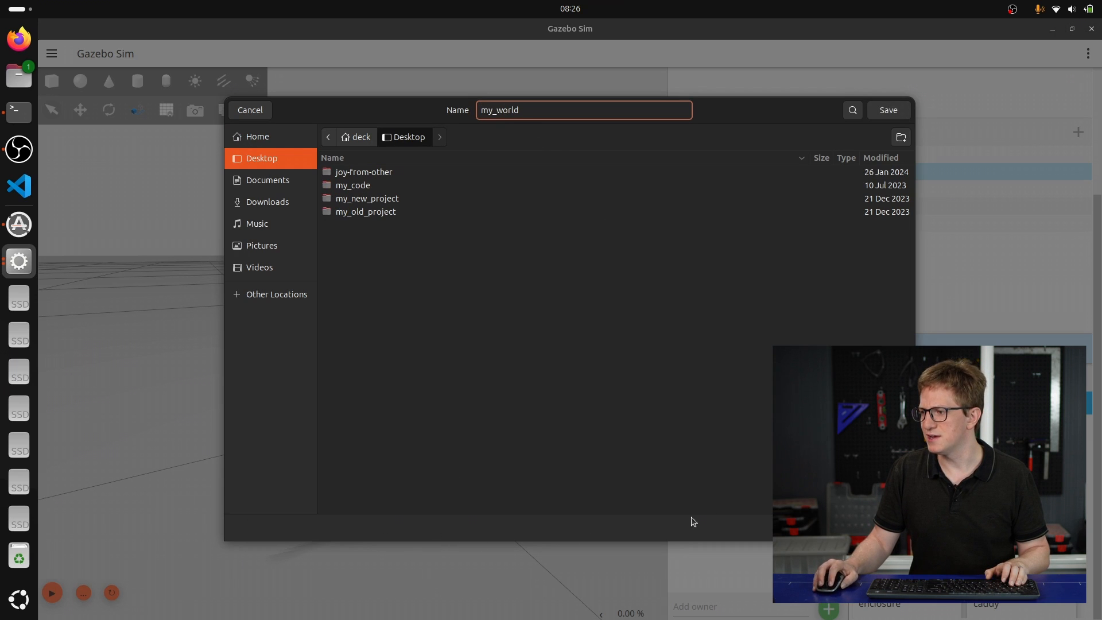
{"action": "type", "text": ".sdf"}
{"action": "left_click", "coordinate": [889, 109]}
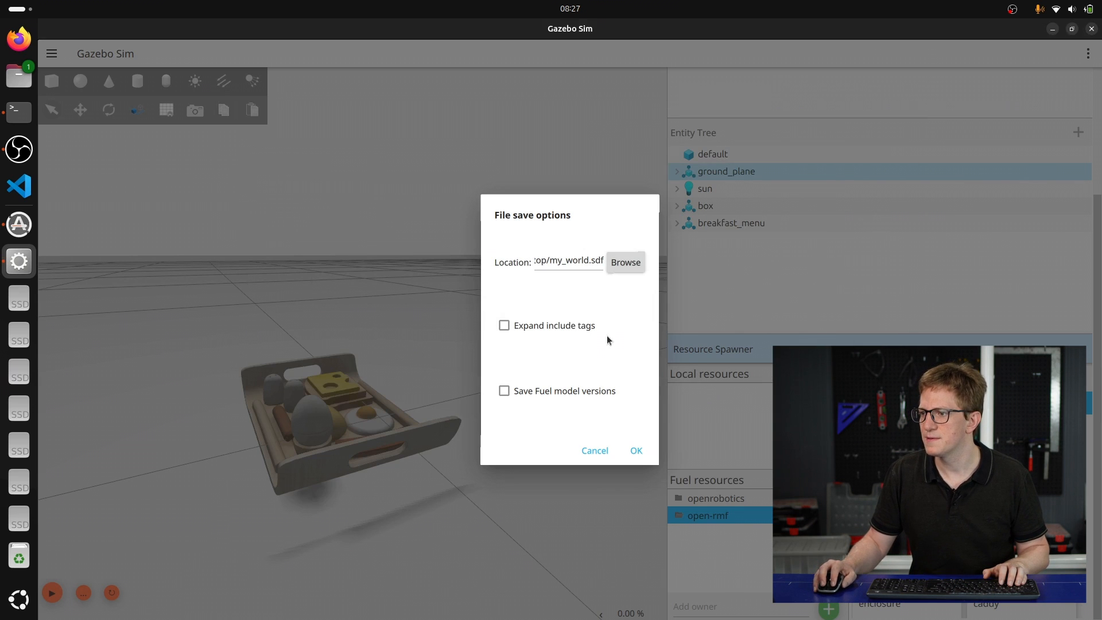
{"action": "left_click", "coordinate": [634, 451]}
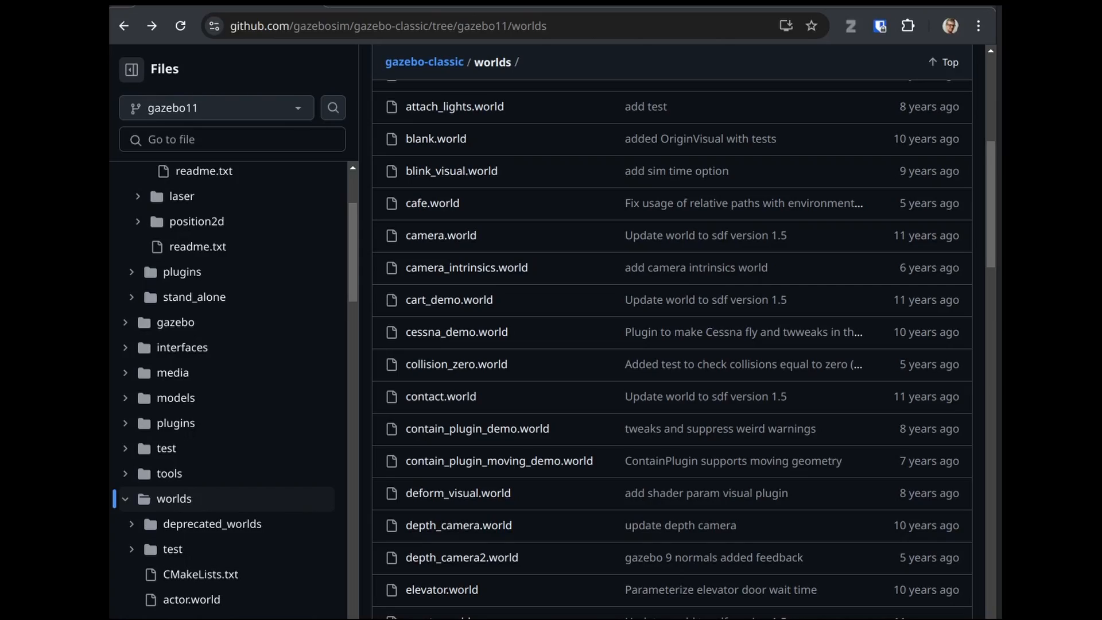
- In Visual Studio Code, set the language mode of my_world.sdf to XML
{"action": "left_click", "coordinate": [454, 139]}
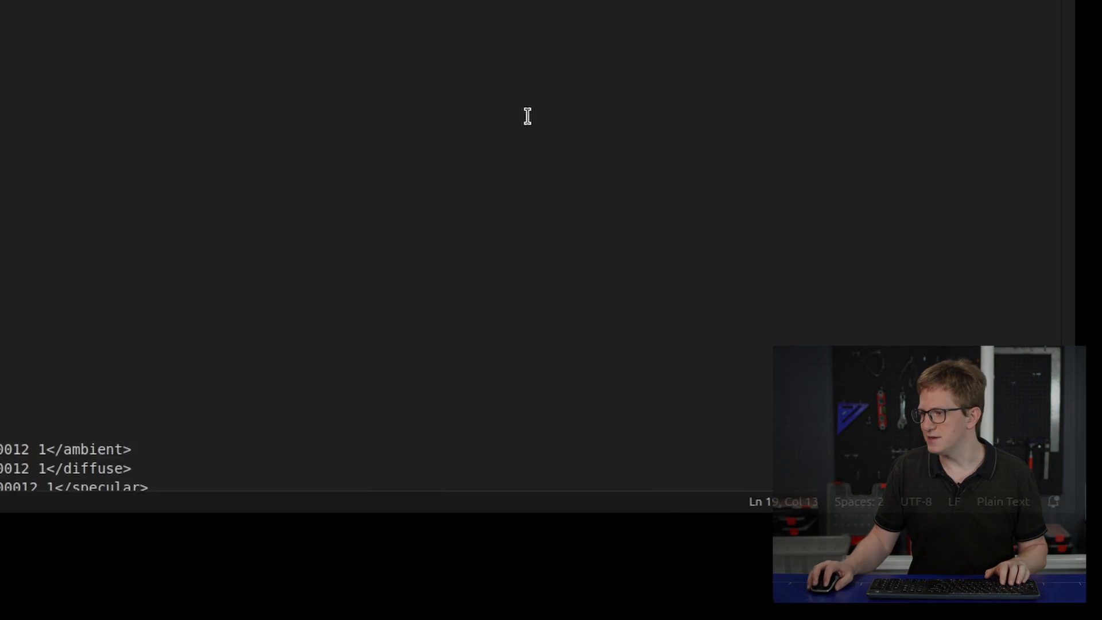
{"action": "left_click", "coordinate": [895, 296]}
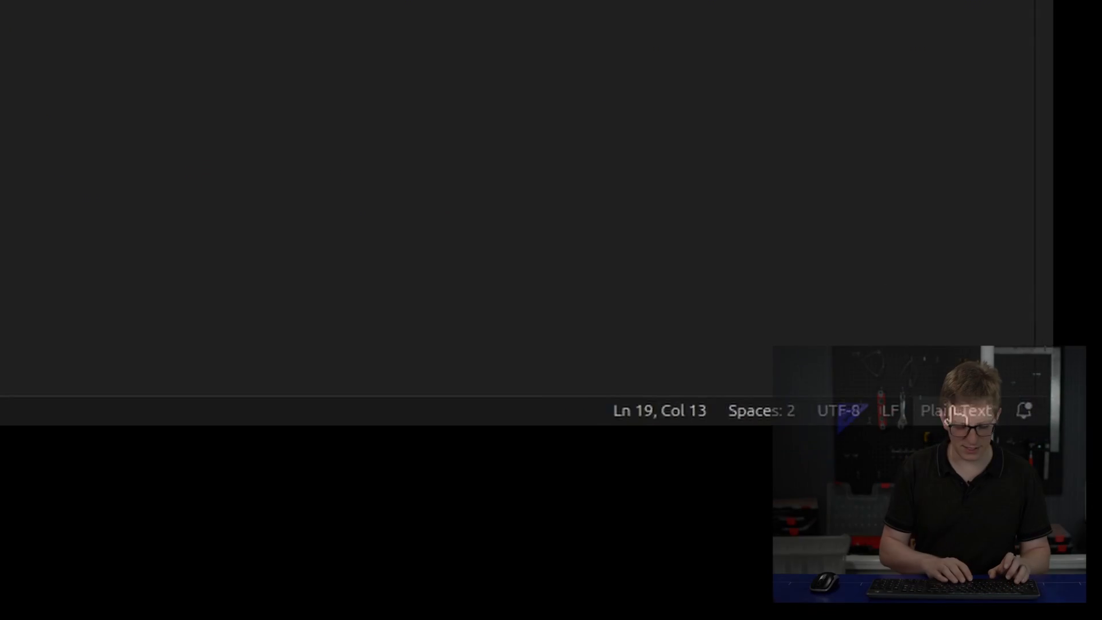
{"action": "type", "text": "xml"}
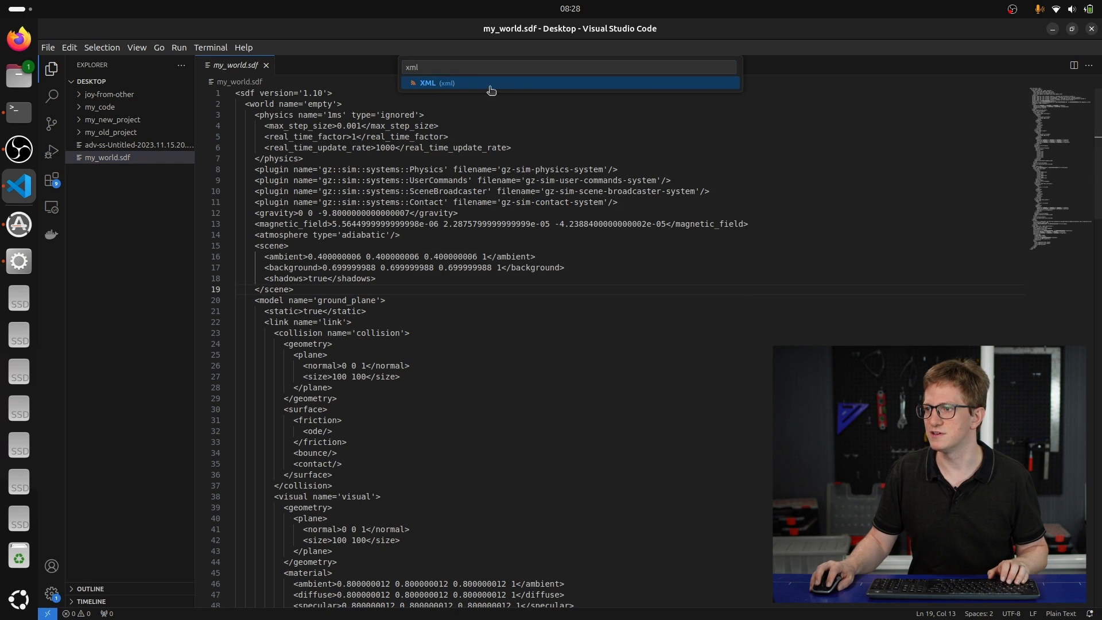
{"action": "left_click", "coordinate": [491, 85]}
{"action": "left_click", "coordinate": [459, 138]}
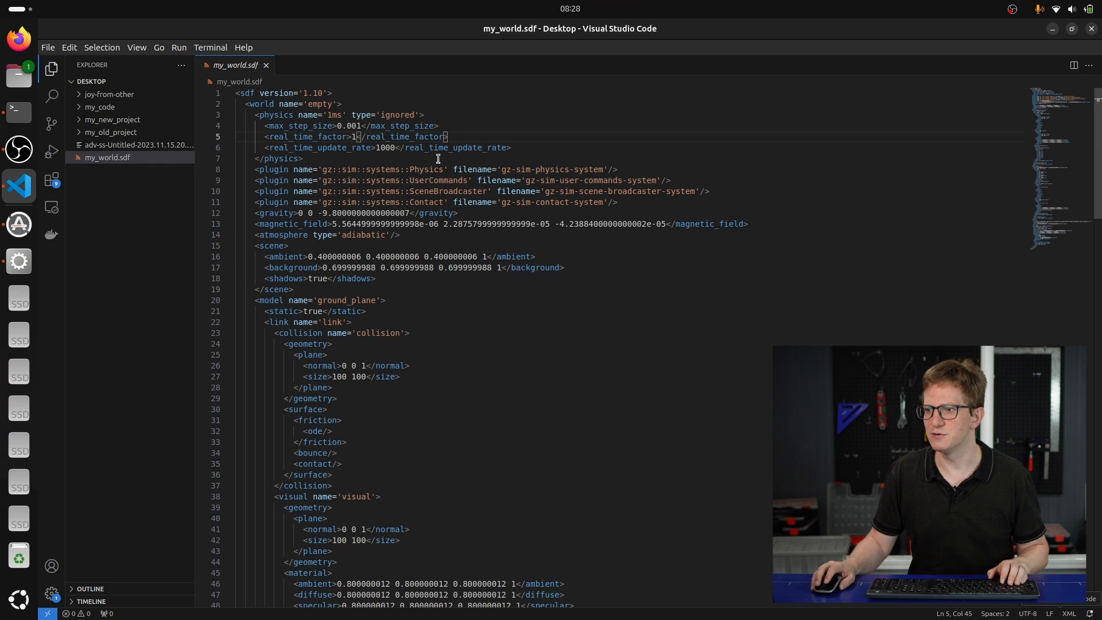
- Examine the world's physics, plugin and scene settings in my_world.sdf and fold the ground_plane model
{"action": "left_click_drag", "start_coordinate": [396, 309], "coordinate": [234, 105]}
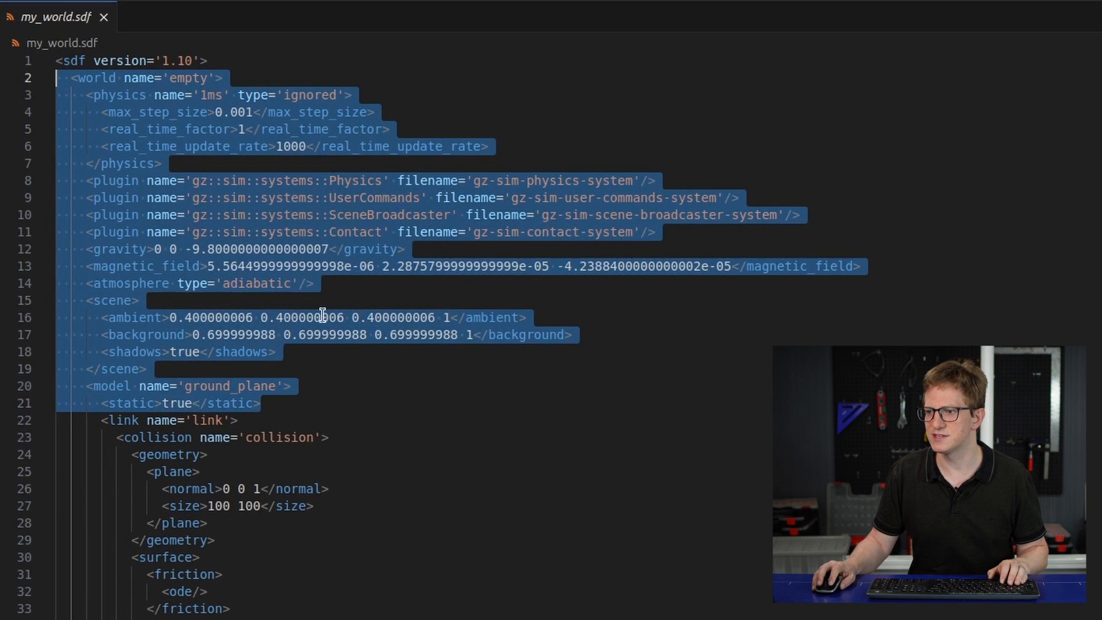
{"action": "left_click", "coordinate": [430, 297]}
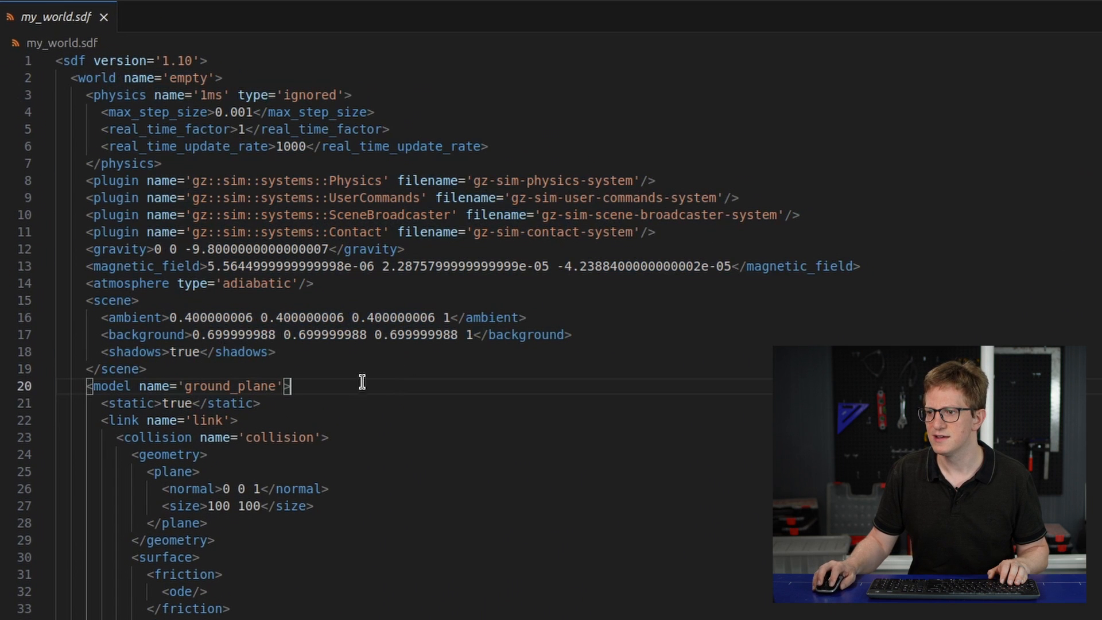
{"action": "left_click", "coordinate": [45, 387]}
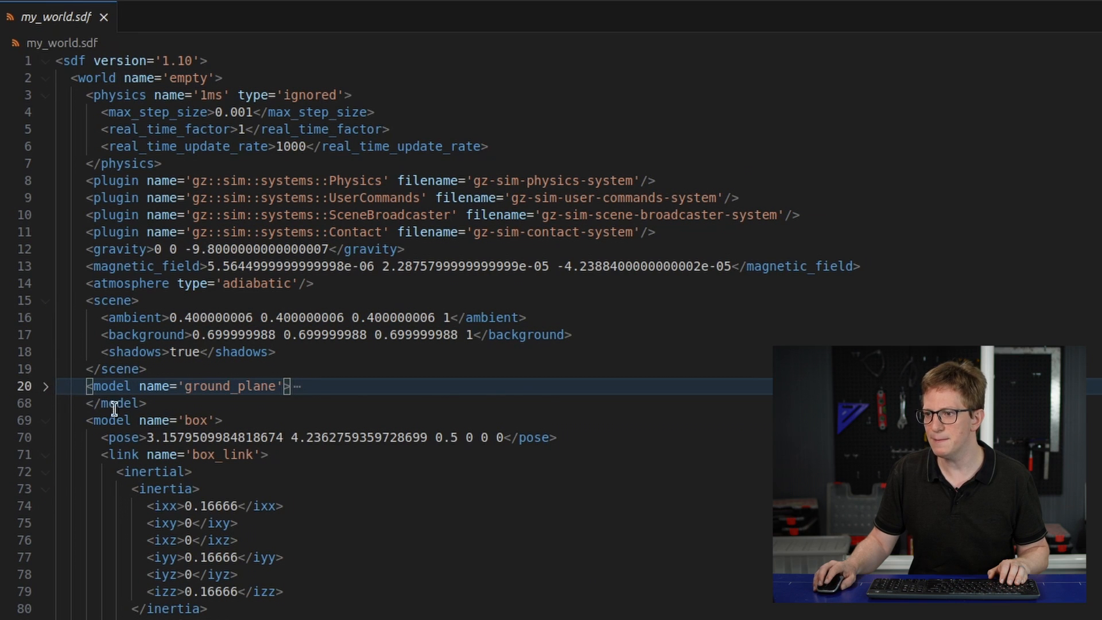
- Examine the box model's pose, inertia, mass, collision and visual definitions in my_world.sdf
{"action": "scroll", "coordinate": [170, 419], "scroll_direction": "down", "scroll_amount": 1}
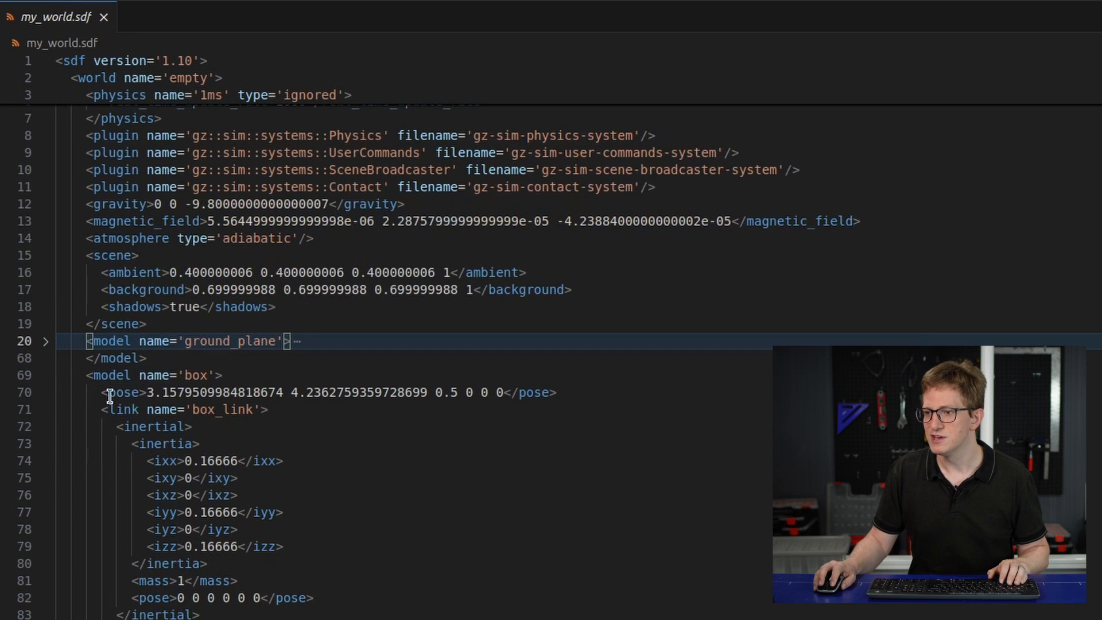
{"action": "left_click_drag", "start_coordinate": [103, 392], "coordinate": [602, 391]}
{"action": "left_click", "coordinate": [391, 440]}
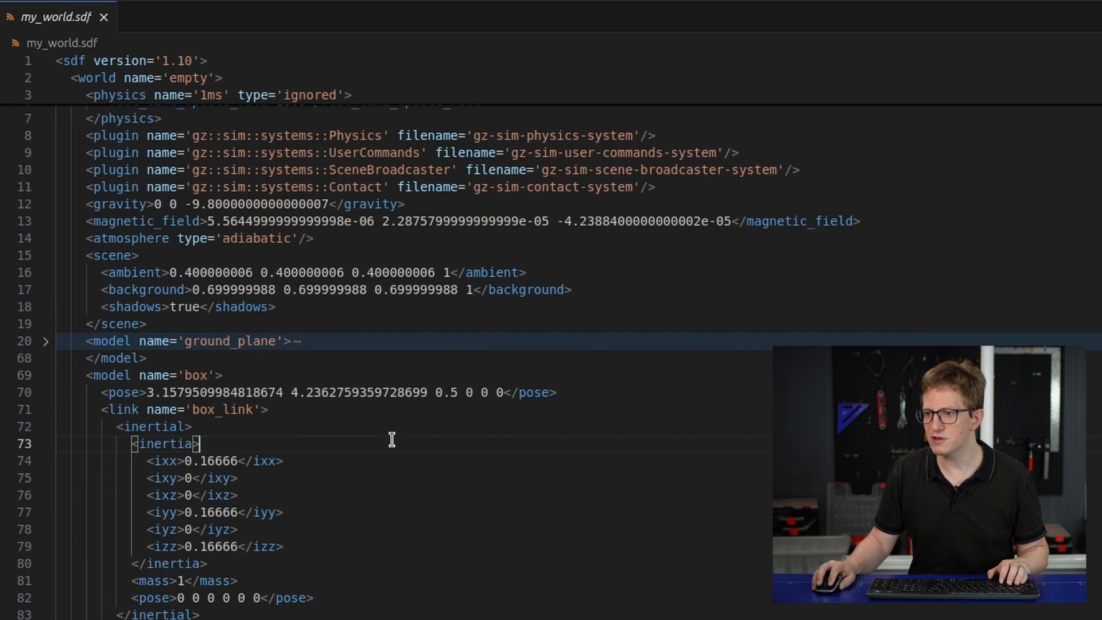
{"action": "scroll", "coordinate": [276, 436], "scroll_direction": "down", "scroll_amount": 2}
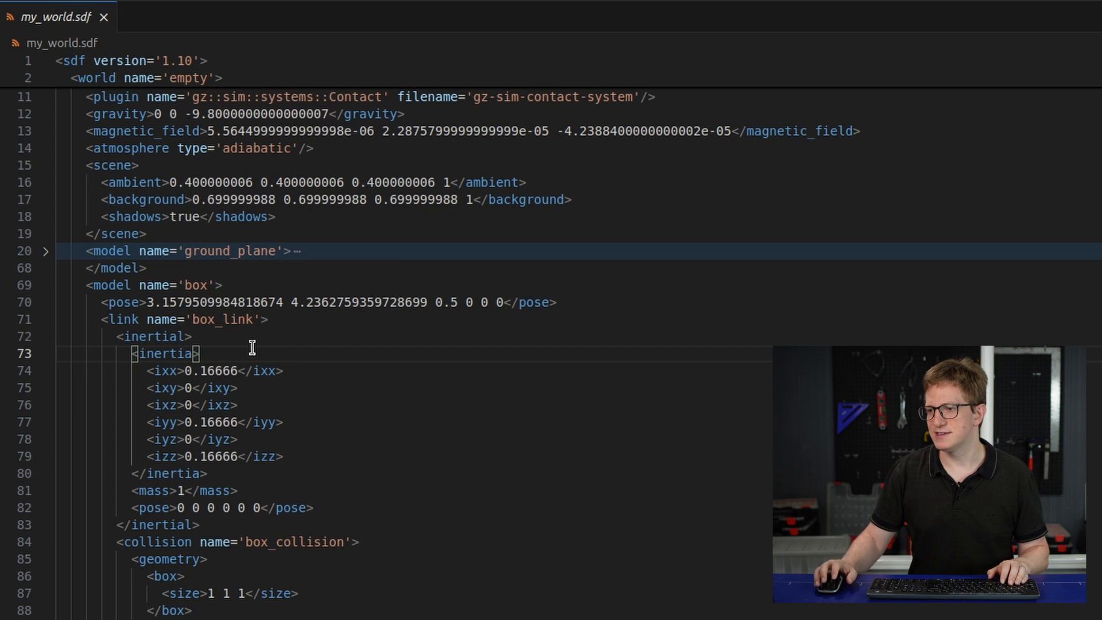
{"action": "left_click_drag", "start_coordinate": [119, 344], "coordinate": [132, 489]}
{"action": "left_click_drag", "start_coordinate": [146, 559], "coordinate": [207, 619]}
{"action": "left_click_drag", "start_coordinate": [132, 461], "coordinate": [265, 476]}
{"action": "scroll", "coordinate": [266, 476], "scroll_direction": "down", "scroll_amount": 2}
{"action": "left_click", "coordinate": [436, 383]}
{"action": "key", "text": "Down"}
{"action": "key", "text": "Down"}
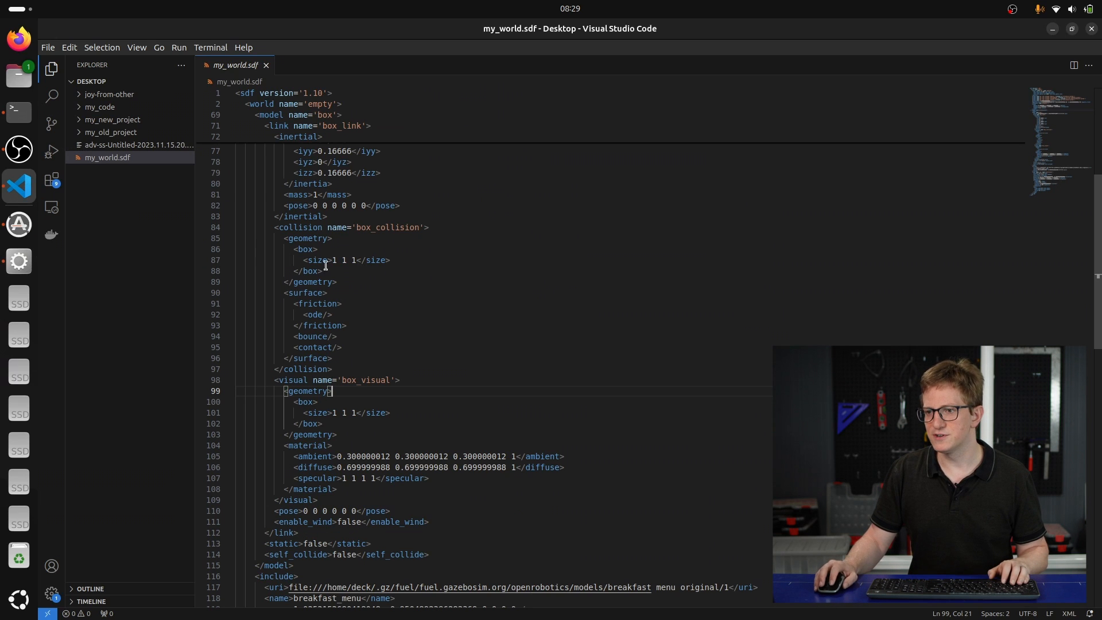
- Switch to Gazebo Sim to view the box in the scene and return to my_world.sdf in Visual Studio Code
{"action": "left_click", "coordinate": [10, 264]}
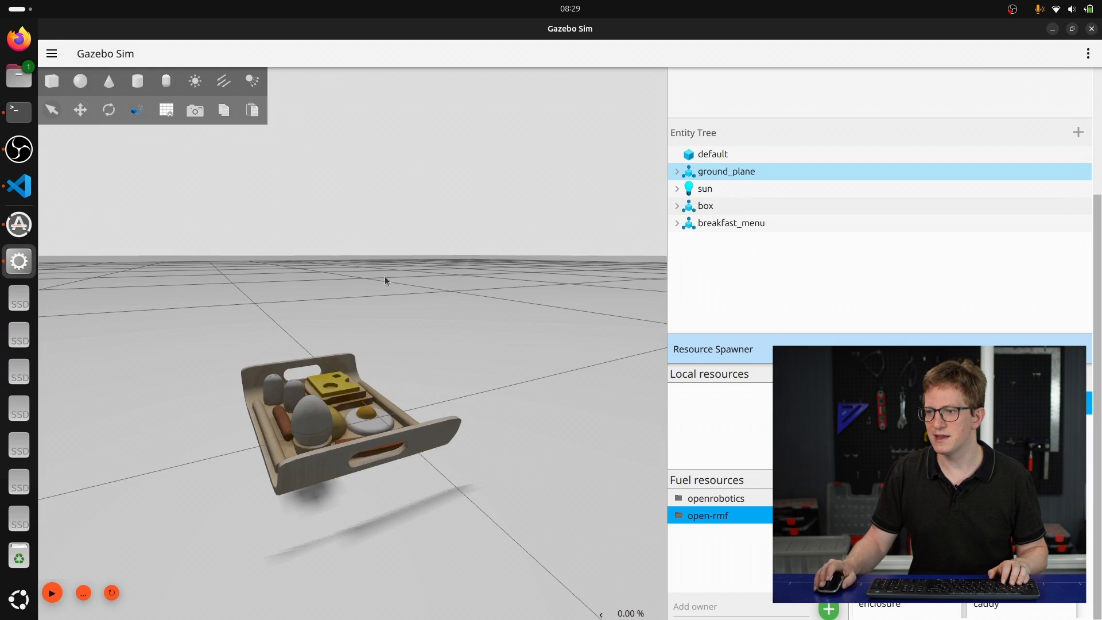
{"action": "scroll", "coordinate": [388, 273], "scroll_direction": "down", "scroll_amount": 2}
{"action": "middle_click_drag", "start_coordinate": [262, 278], "coordinate": [98, 274]}
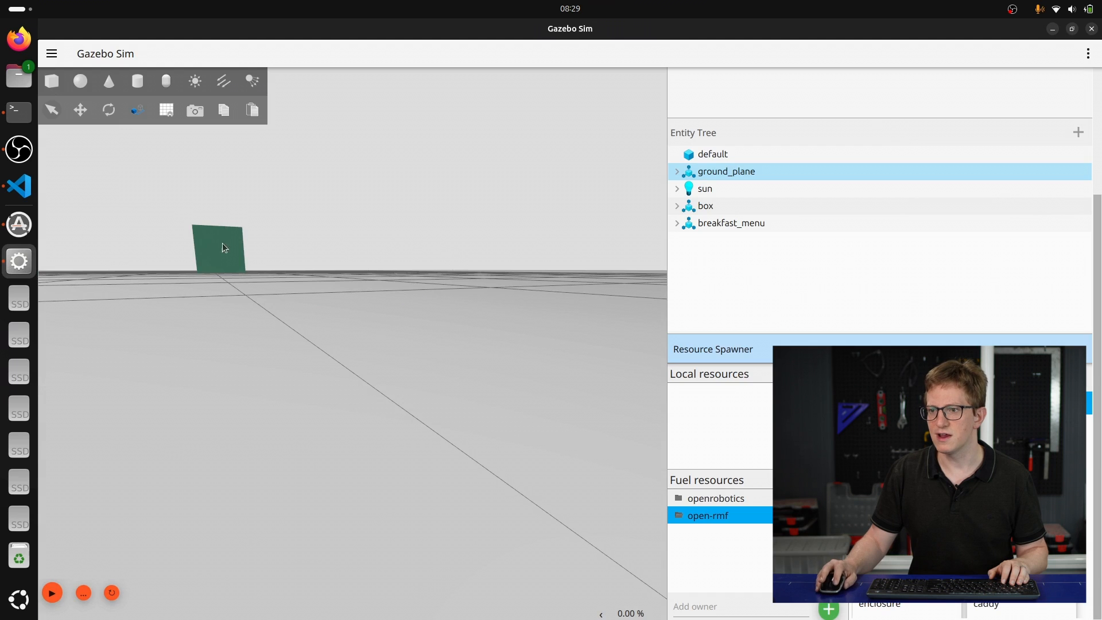
{"action": "left_click", "coordinate": [26, 195]}
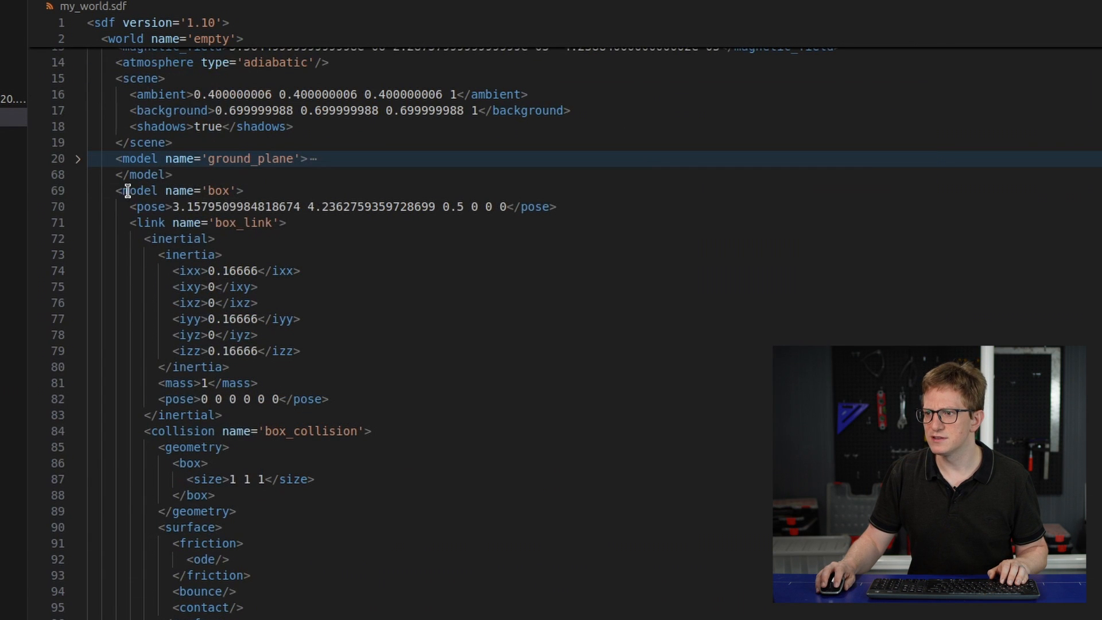
- Fold the box model in my_world.sdf
{"action": "left_click", "coordinate": [127, 190]}
{"action": "left_click", "coordinate": [78, 191]}
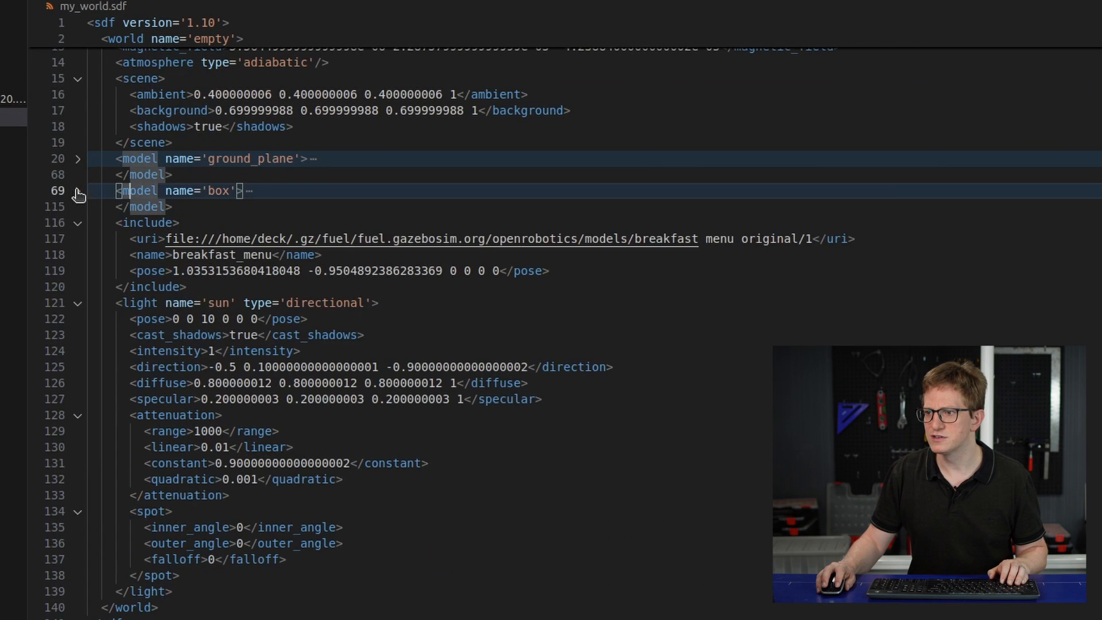
{"action": "left_click", "coordinate": [279, 285]}
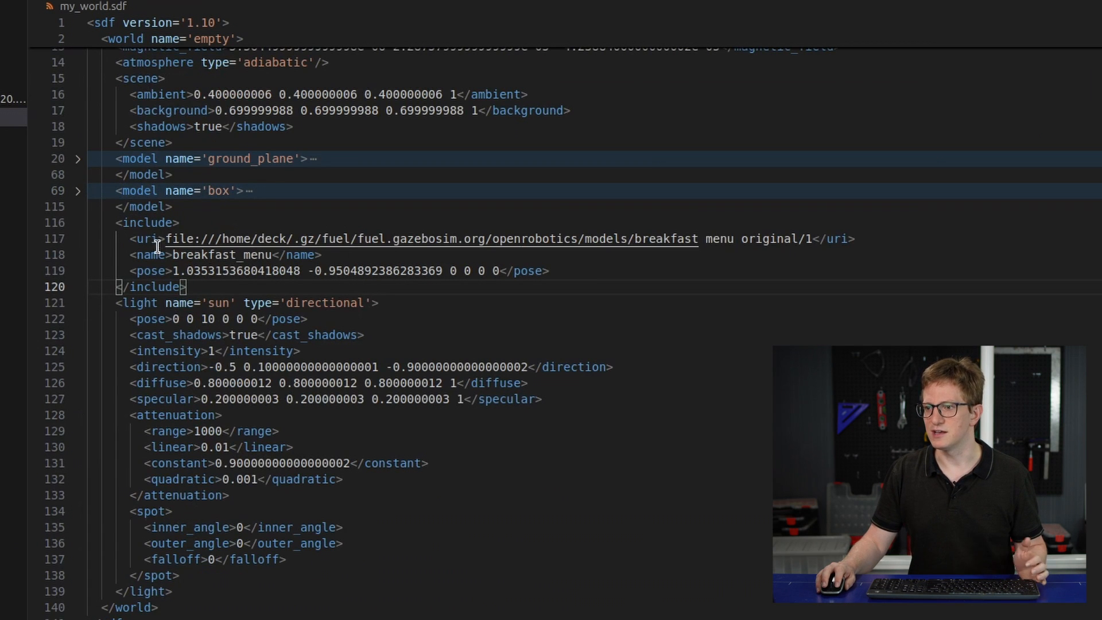
- Examine the breakfast_menu include block in my_world.sdf, going through its URI, name and pose
{"action": "left_click_drag", "start_coordinate": [198, 285], "coordinate": [30, 224]}
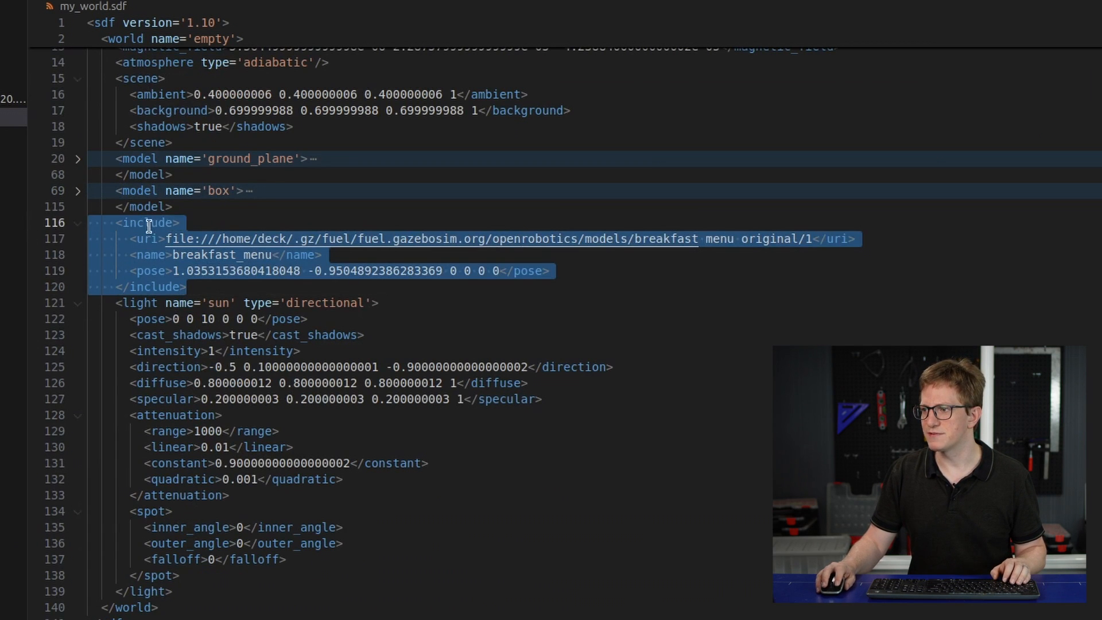
{"action": "left_click", "coordinate": [734, 289]}
{"action": "left_click", "coordinate": [131, 237]}
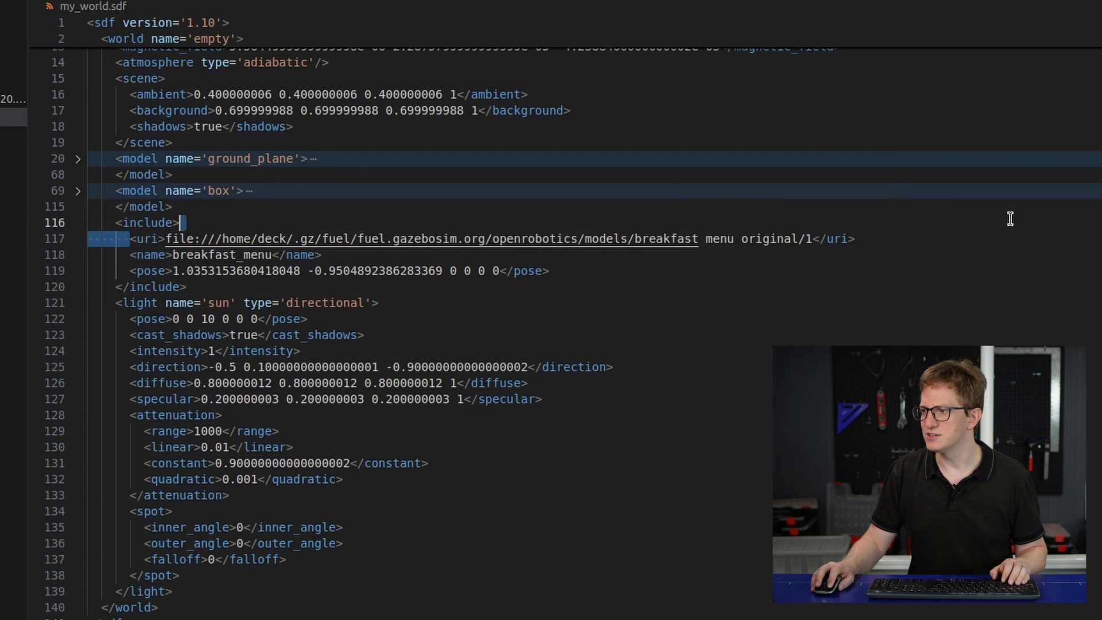
{"action": "left_click", "coordinate": [945, 239], "text": "shift"}
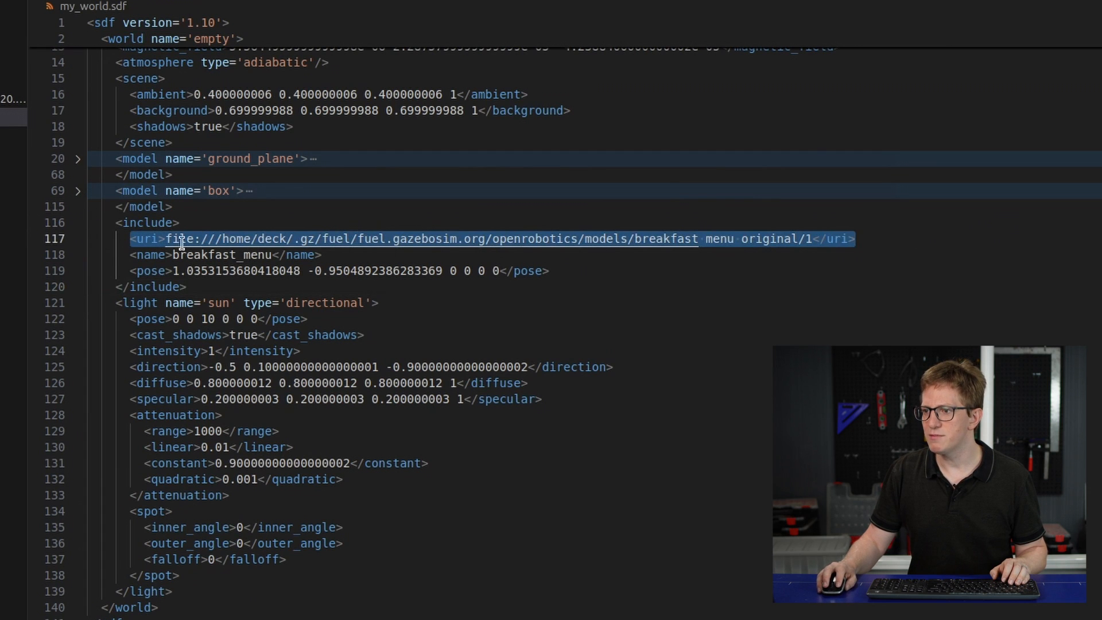
{"action": "left_click", "coordinate": [200, 222]}
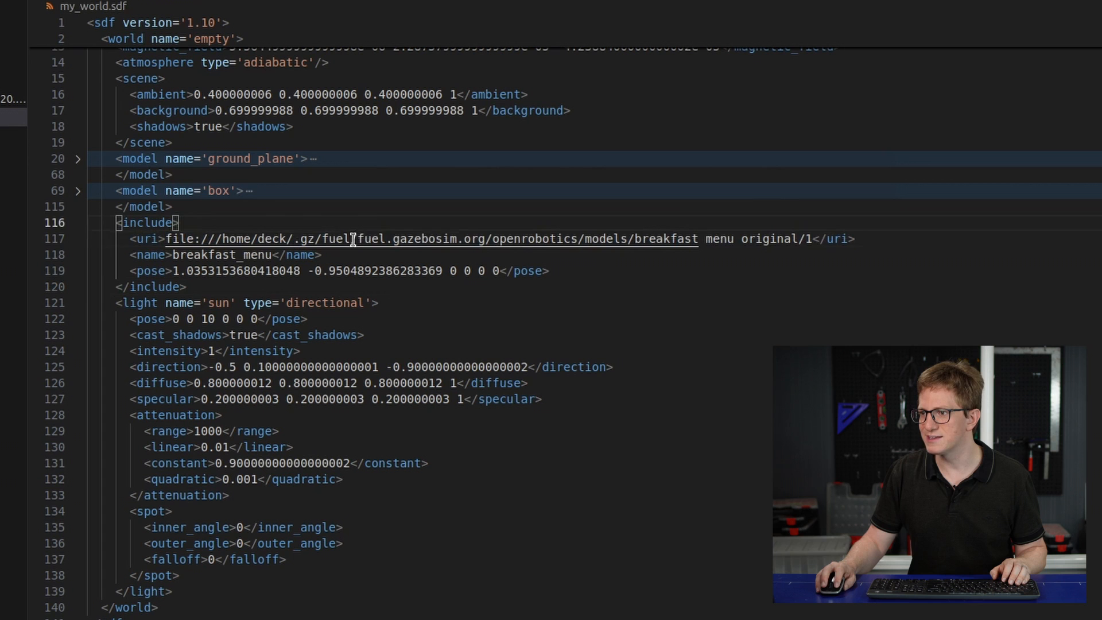
{"action": "left_click_drag", "start_coordinate": [353, 238], "coordinate": [799, 239]}
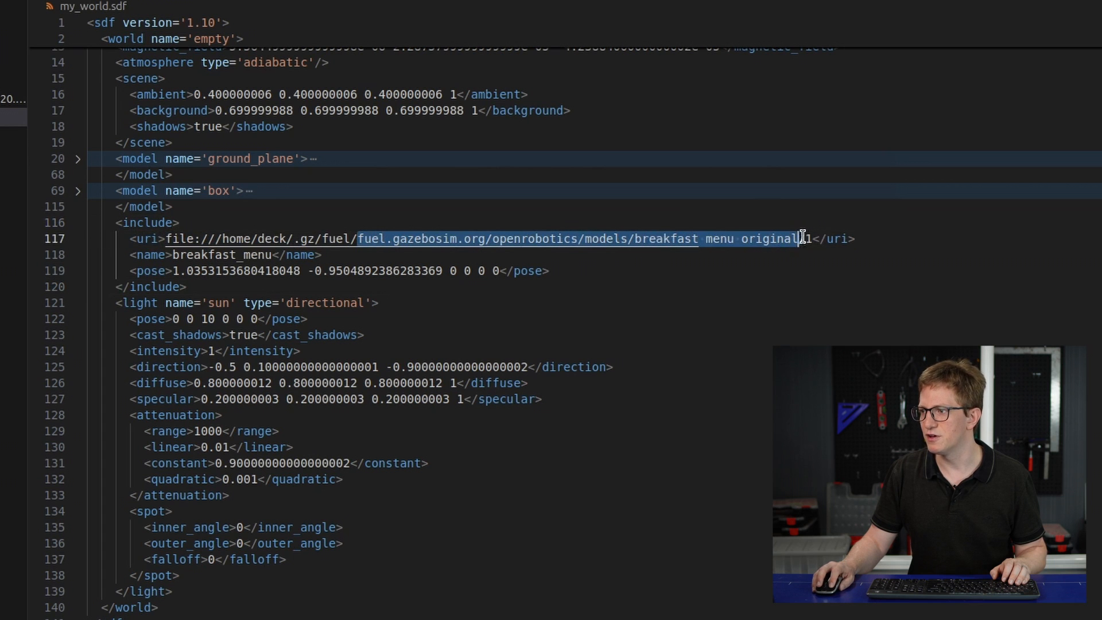
{"action": "left_click_drag", "start_coordinate": [200, 239], "coordinate": [407, 238]}
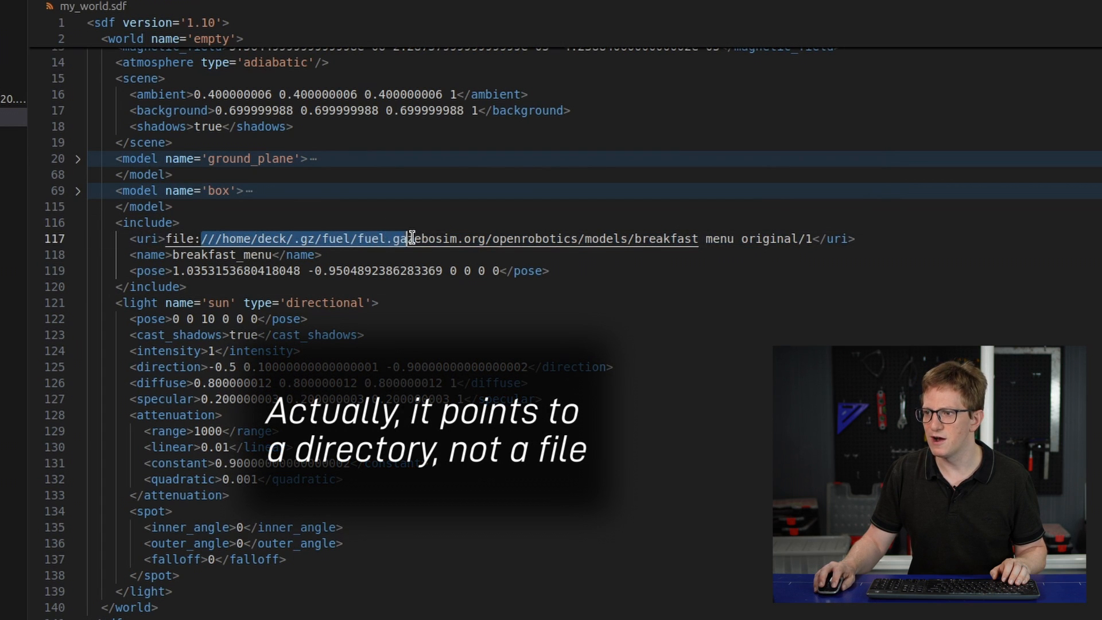
{"action": "left_click_drag", "start_coordinate": [138, 255], "coordinate": [319, 254]}
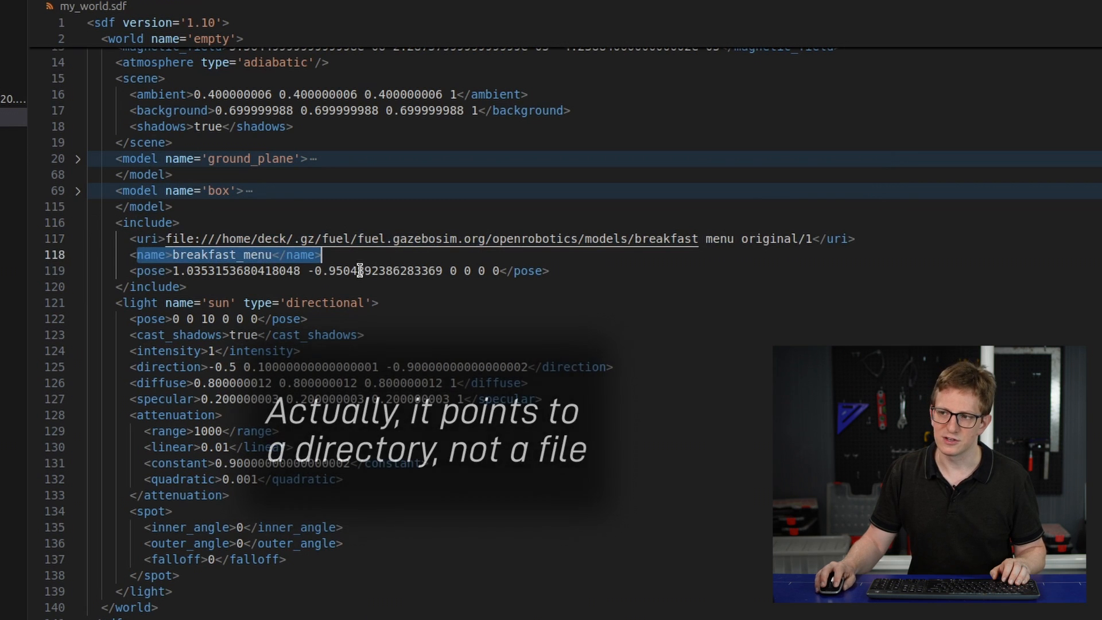
{"action": "left_click_drag", "start_coordinate": [143, 270], "coordinate": [586, 270]}
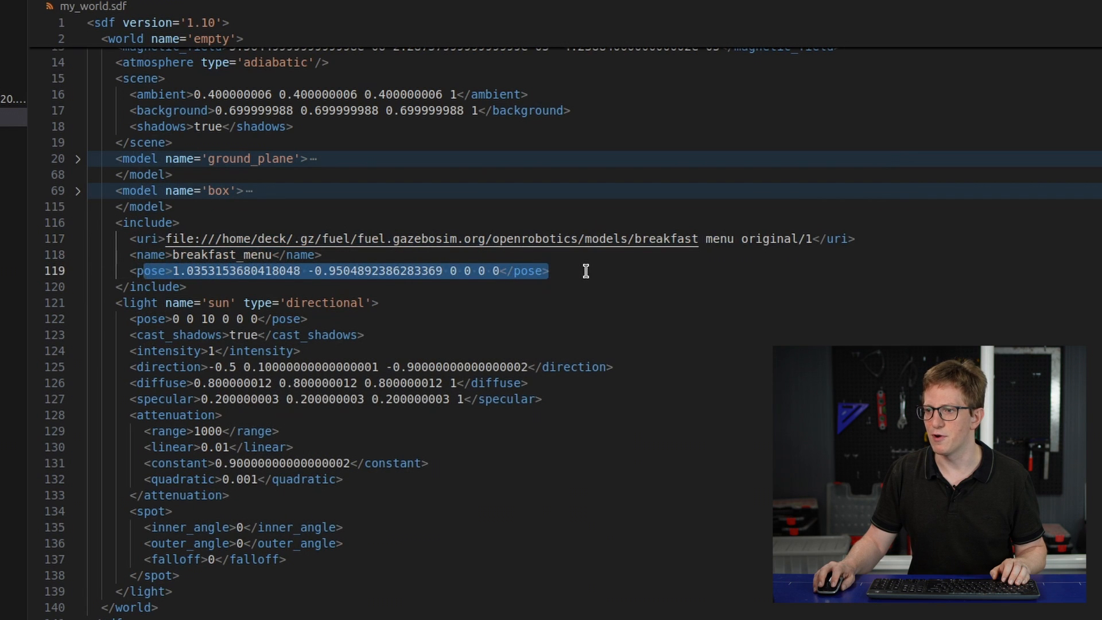
- Copy the path up to openrobotics/models/ from the breakfast_menu include's file URI and open that folder in Files
{"action": "left_click_drag", "start_coordinate": [215, 238], "coordinate": [626, 239]}
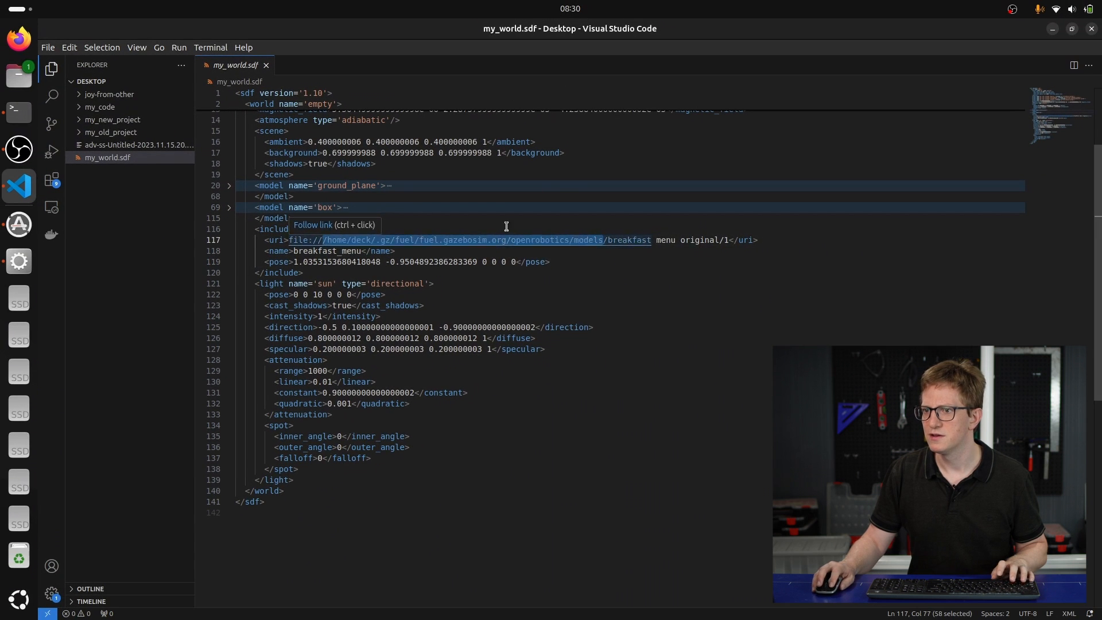
{"action": "left_click", "coordinate": [19, 76]}
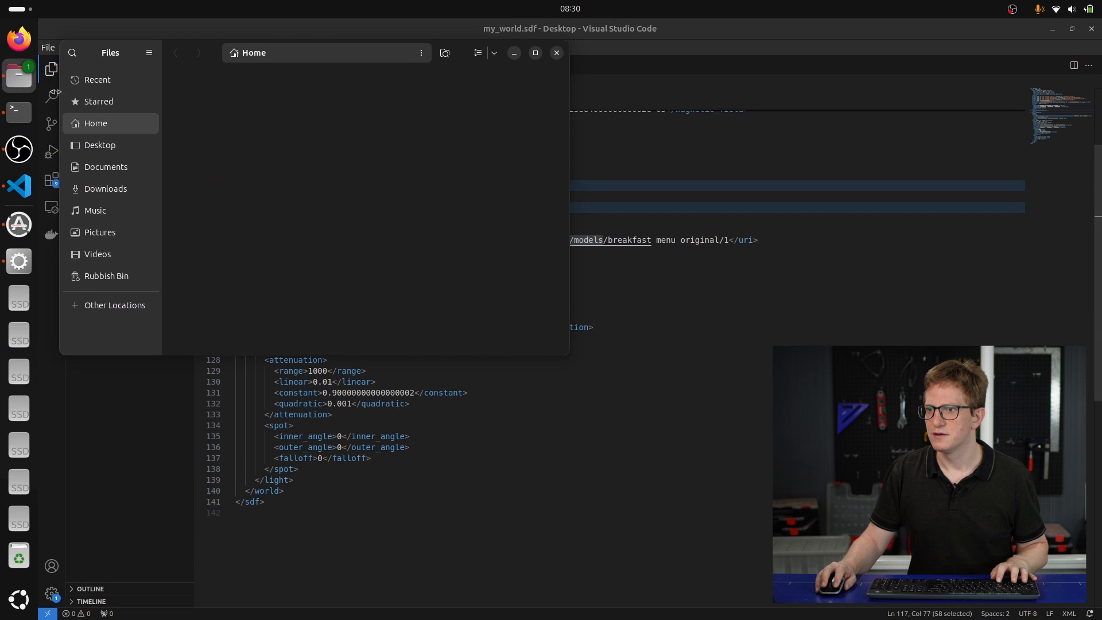
{"action": "key", "text": "ctrl+l"}
{"action": "key", "text": "ctrl+v"}
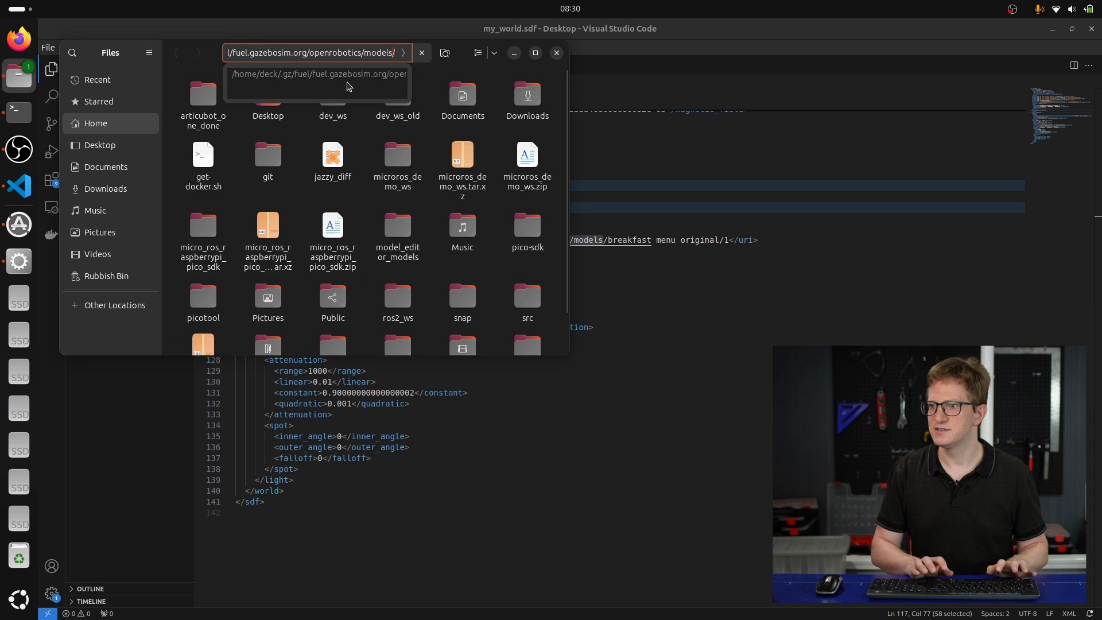
{"action": "key", "text": "Return"}
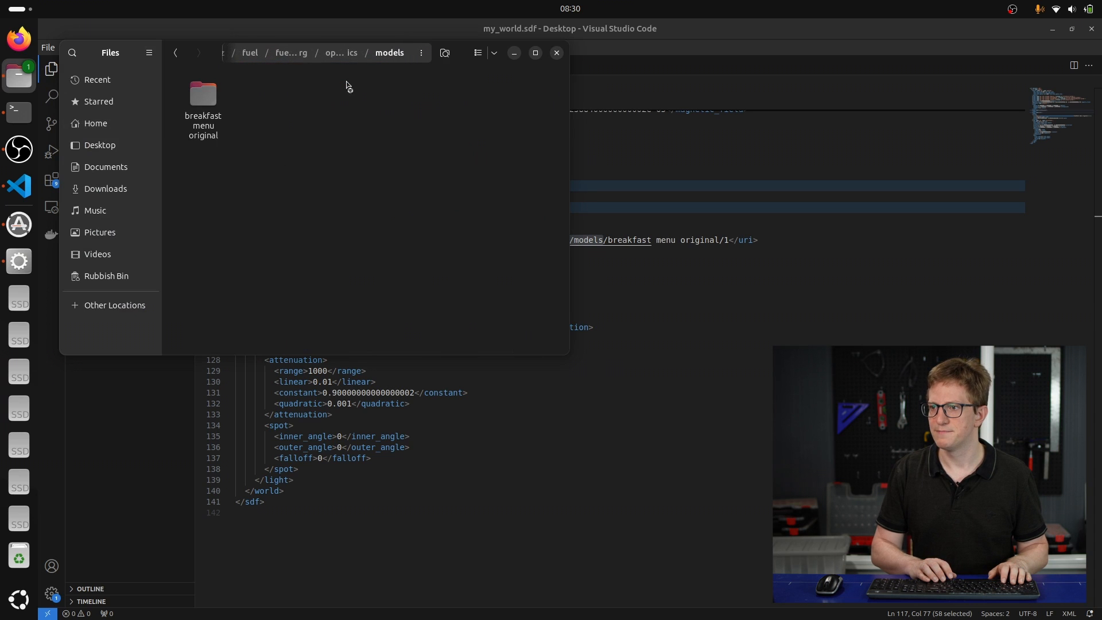
- Browse the breakfast menu original model's version 1 folder in list view, including its meshes folder
{"action": "double_click", "coordinate": [201, 94]}
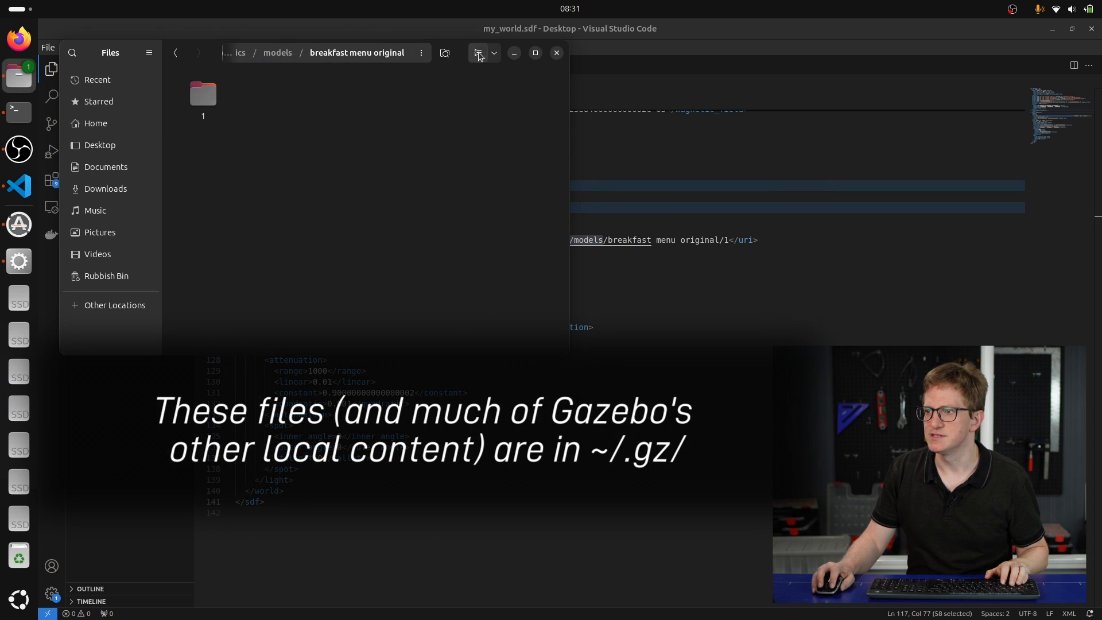
{"action": "left_click", "coordinate": [478, 52]}
{"action": "left_click", "coordinate": [194, 109]}
{"action": "double_click", "coordinate": [194, 109]}
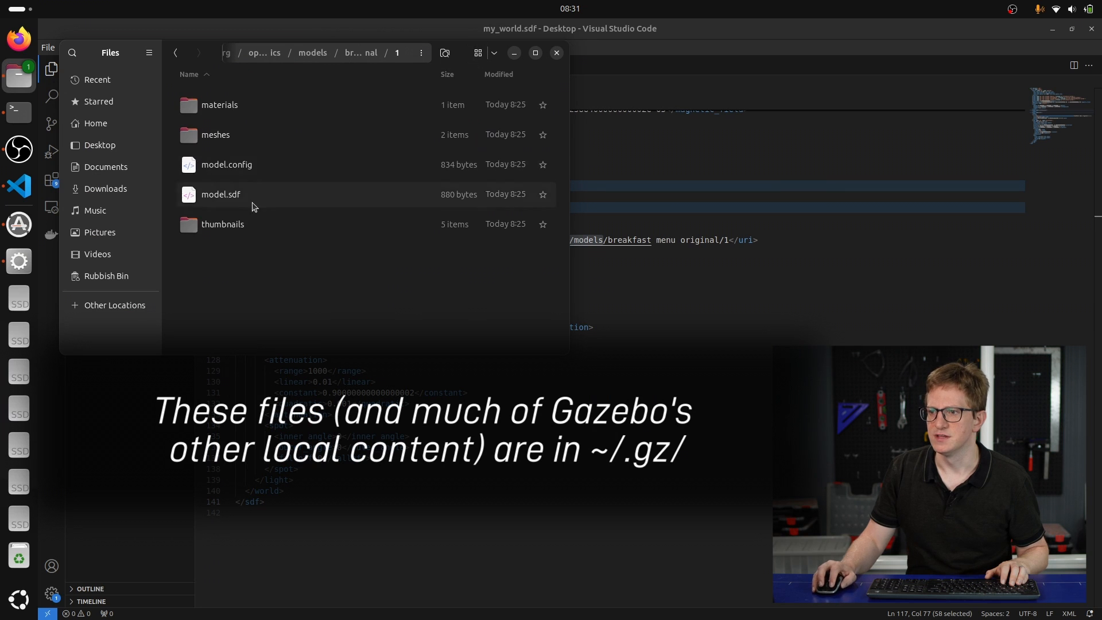
{"action": "double_click", "coordinate": [217, 135]}
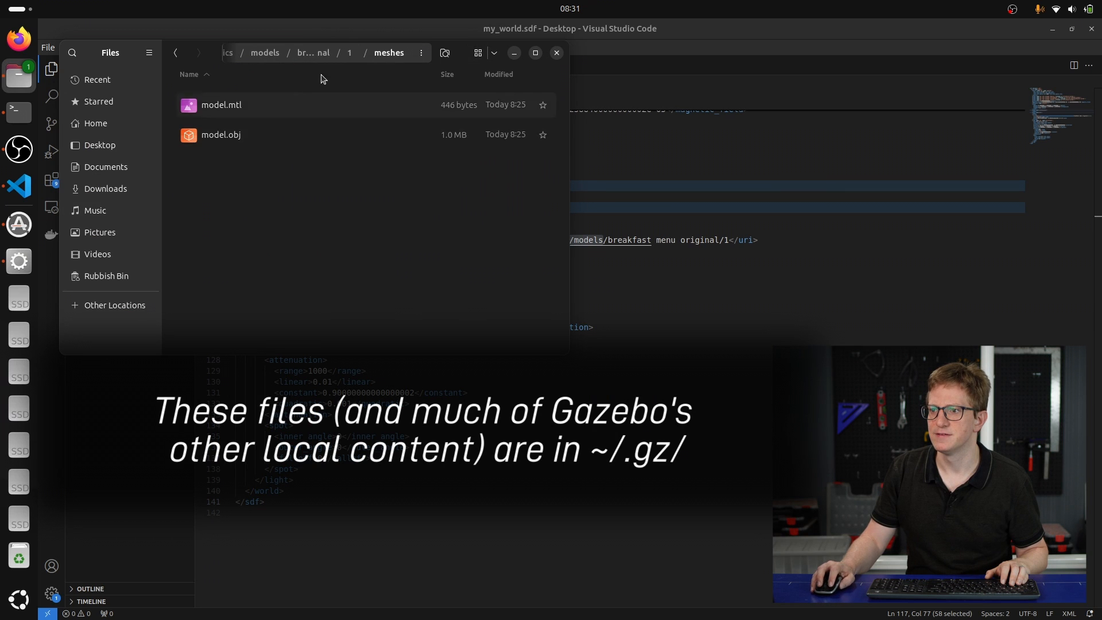
{"action": "left_click", "coordinate": [175, 50]}
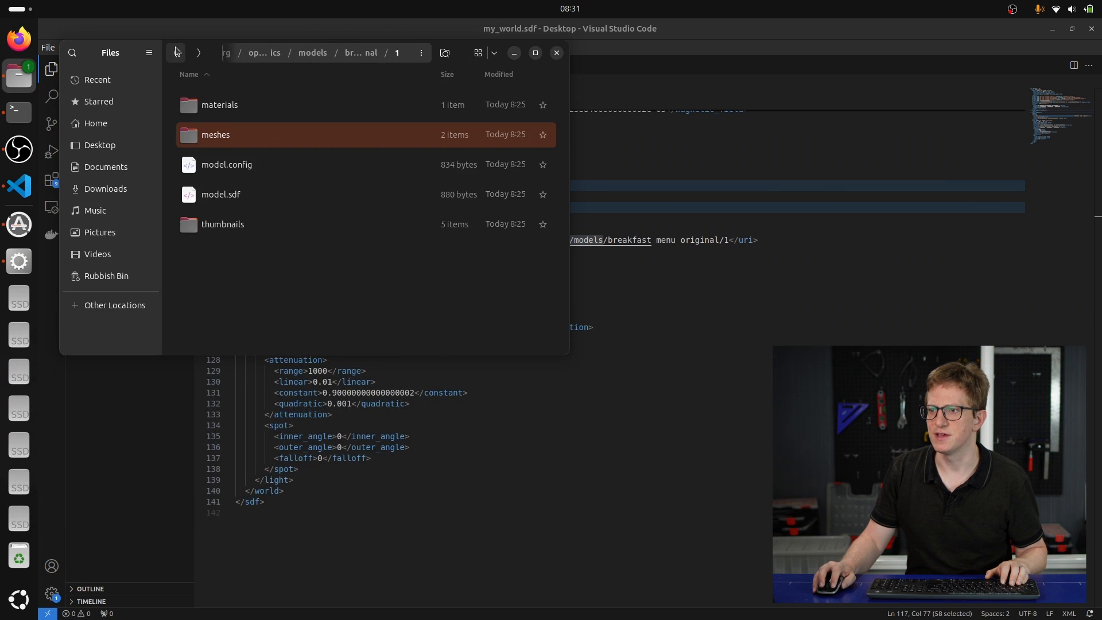
- Switch back to Visual Studio Code and review the breakfast_menu include block in my_world.sdf
{"action": "left_click", "coordinate": [724, 304]}
{"action": "left_click", "coordinate": [724, 305]}
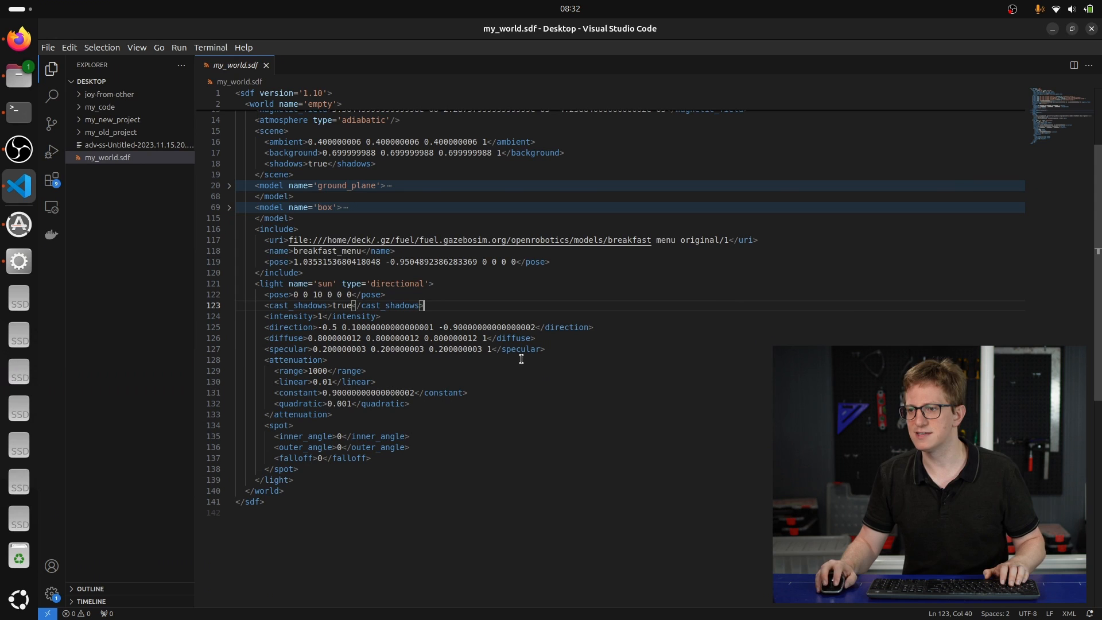
{"action": "left_click_drag", "start_coordinate": [305, 273], "coordinate": [235, 229]}
{"action": "left_click", "coordinate": [564, 281]}
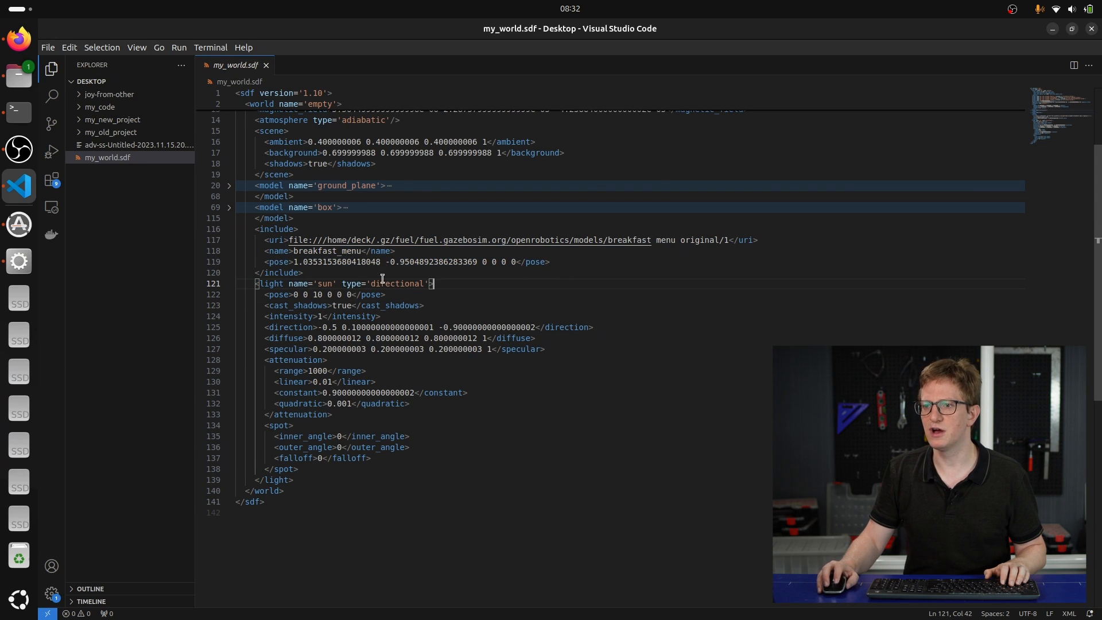
- Copy the SDF snippet of Breakfast Menu Original from its Fuel page in Firefox and paste it after the breakfast_menu include in my_world.sdf
{"action": "left_click", "coordinate": [19, 39]}
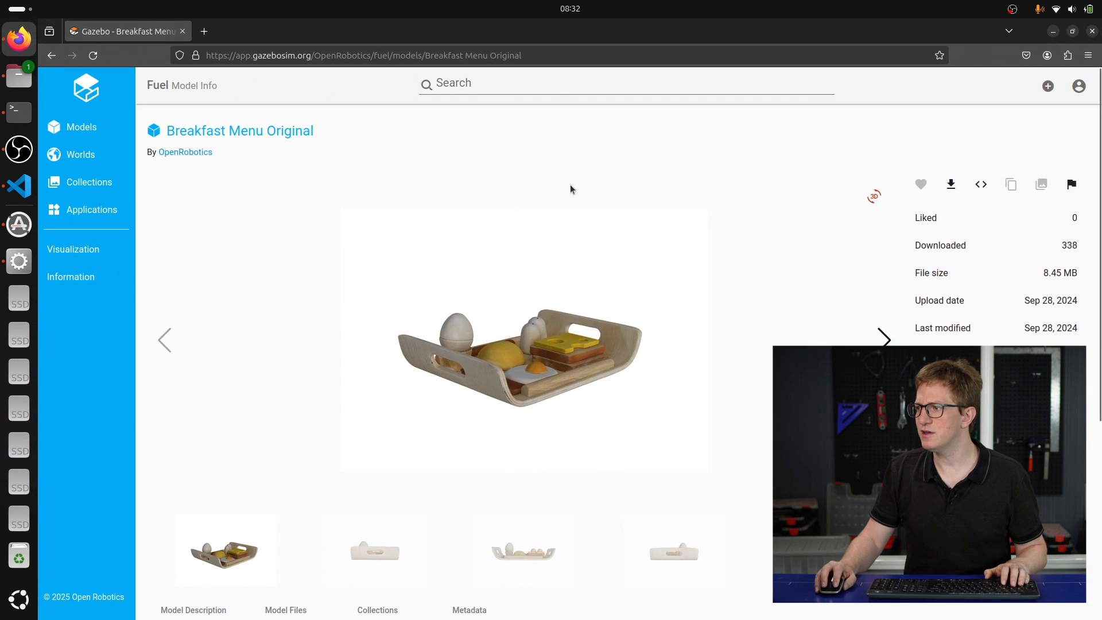
{"action": "left_click", "coordinate": [979, 188]}
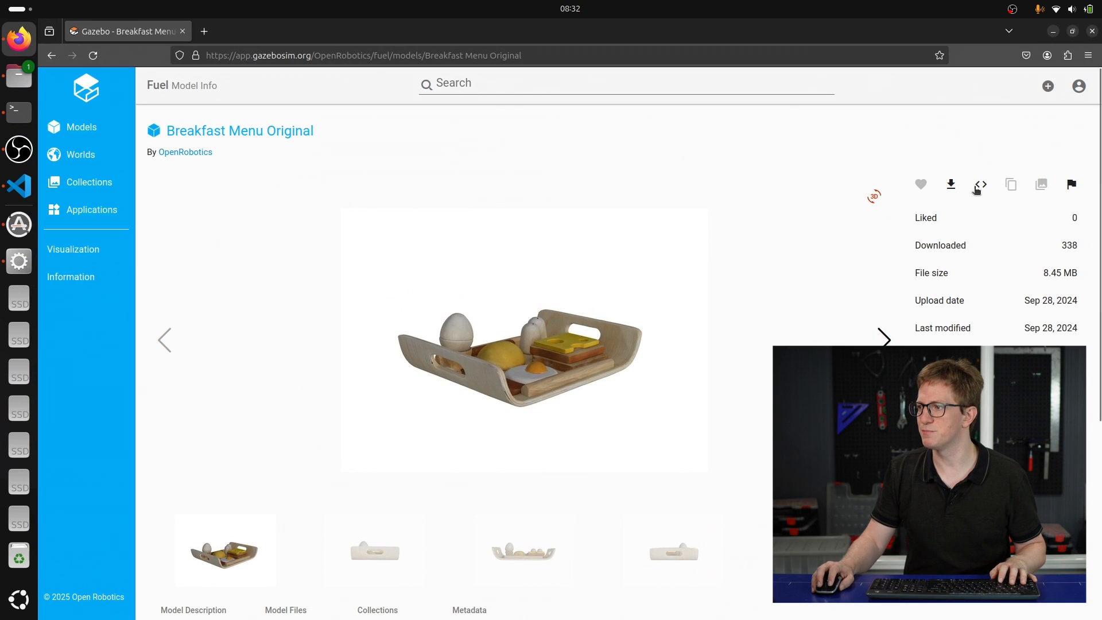
{"action": "left_click", "coordinate": [17, 183]}
{"action": "left_click", "coordinate": [317, 269]}
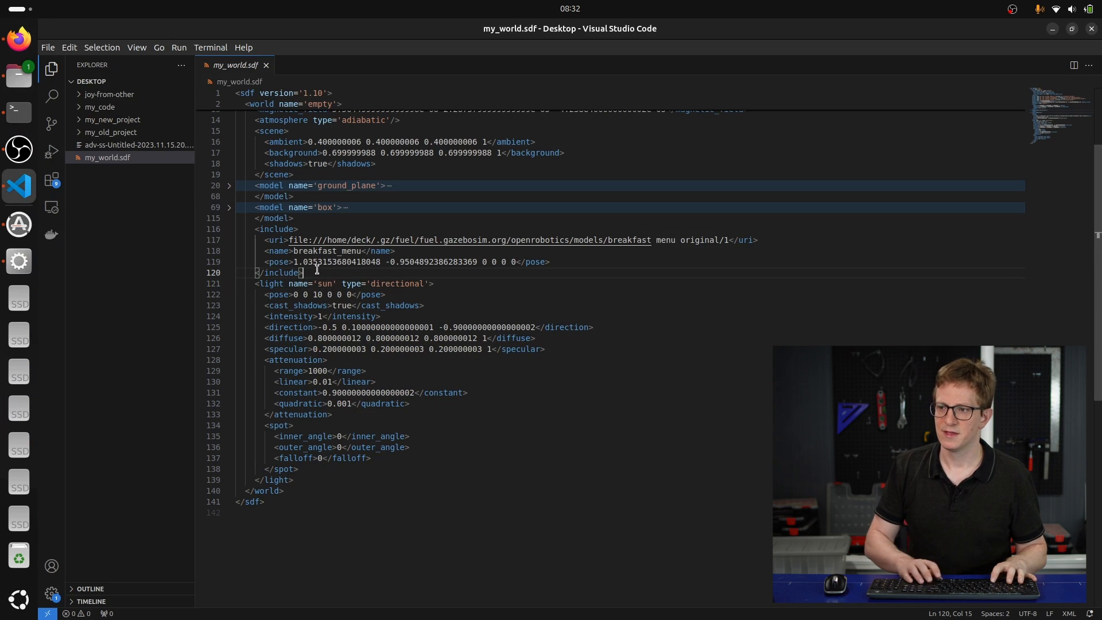
{"action": "key", "text": "Return"}
{"action": "type", "text": "<include> <uri> https://fuel.gazebosim.org/1.0/OpenRobotics/models/Breakfast Menu Original </uri> </include>"}
- Indent the pasted Breakfast Menu Original include block by two levels
{"action": "key", "text": "shift+Up"}
{"action": "key", "text": "shift+Up"}
{"action": "key", "text": "shift+Up"}
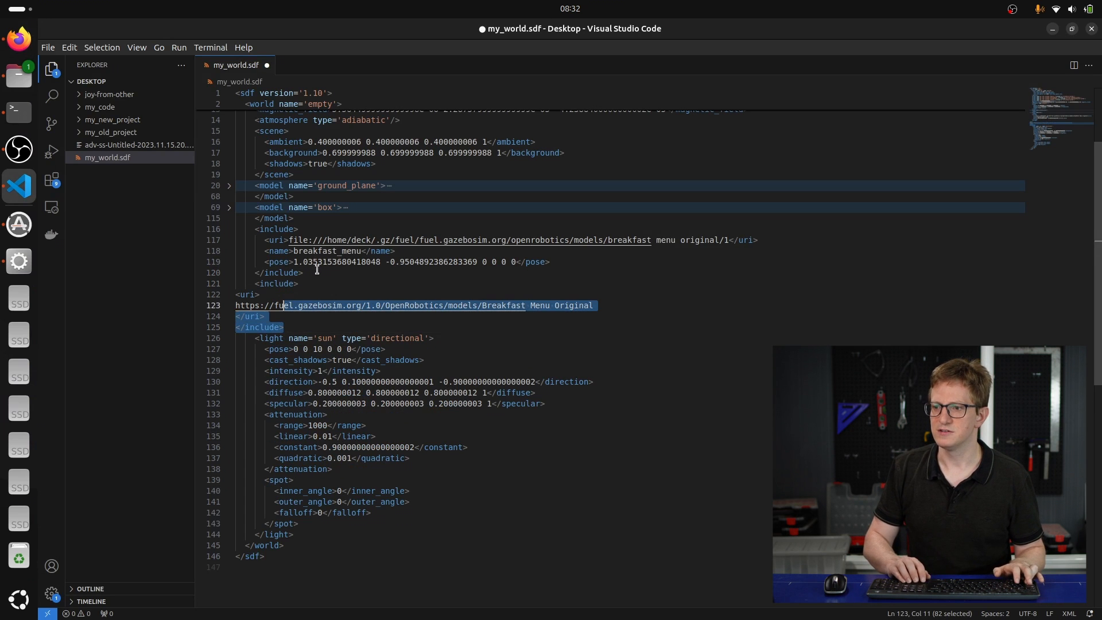
{"action": "key", "text": "shift+Home"}
{"action": "key", "text": "Tab"}
{"action": "key", "text": "Tab"}
{"action": "left_click", "coordinate": [448, 198]}
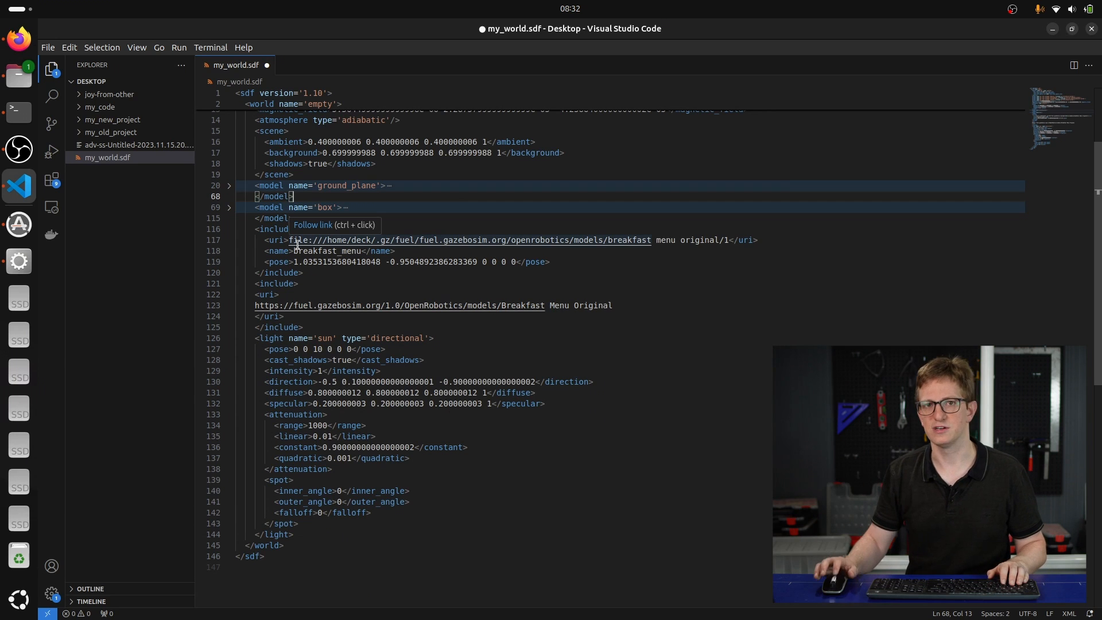
- In Firefox, open the Pump model from OpenRobotics' Fuel models and copy its SDF snippet
{"action": "left_click", "coordinate": [419, 305], "text": "ctrl"}
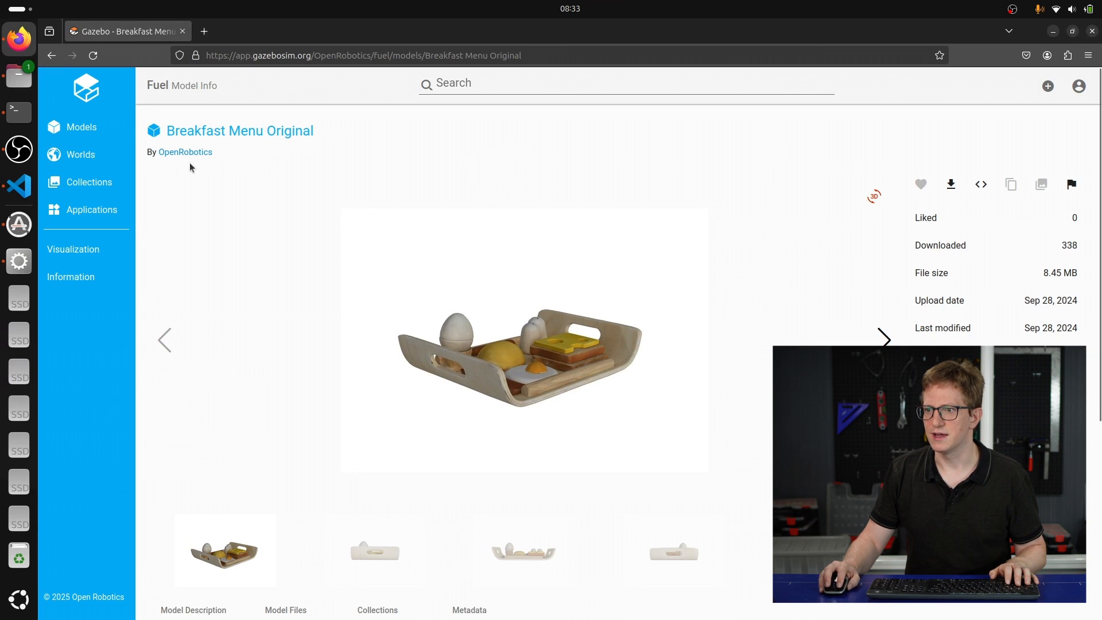
{"action": "left_click", "coordinate": [191, 153]}
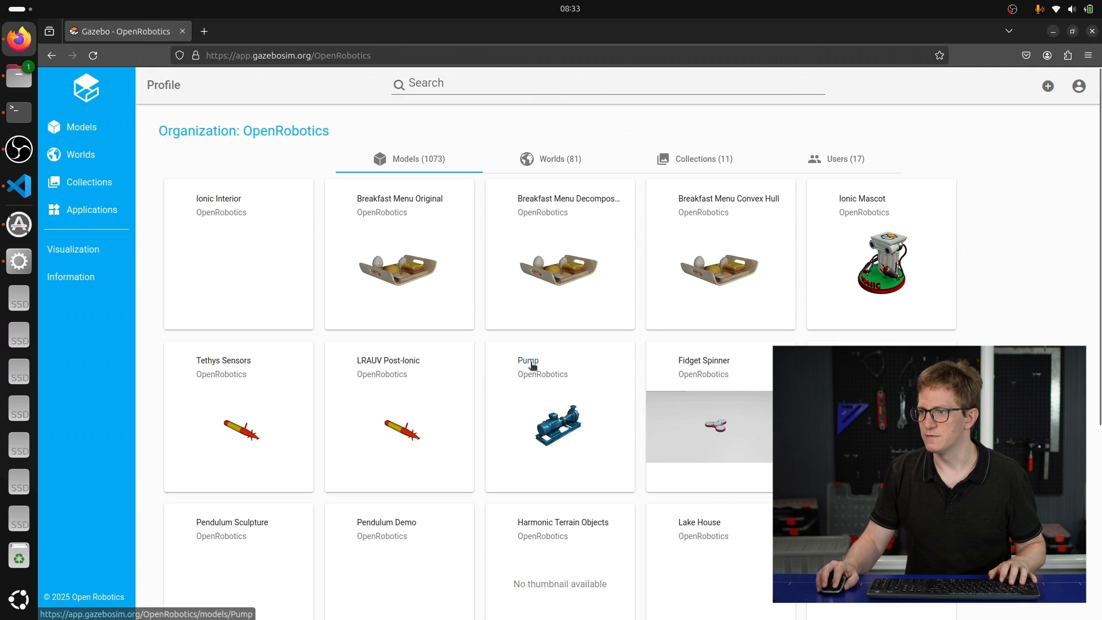
{"action": "left_click", "coordinate": [528, 362]}
{"action": "left_click", "coordinate": [981, 184]}
- In Visual Studio Code, replace the web-based Breakfast Menu Original include with the Pump snippet, indent it one level and save my_world.sdf
{"action": "key", "text": "alt+Tab"}
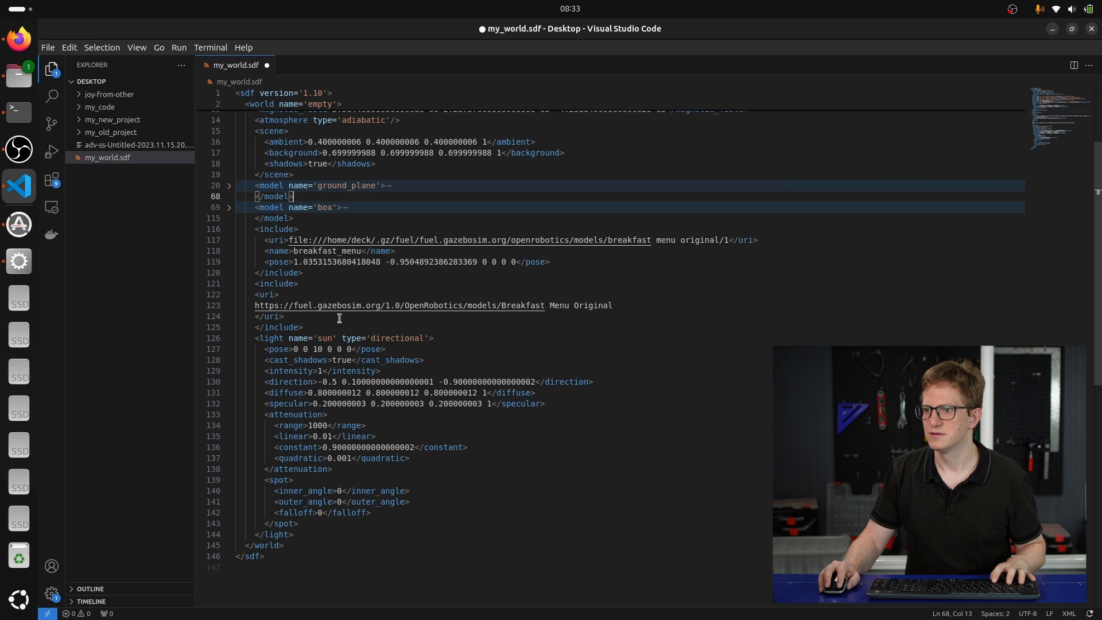
{"action": "left_click_drag", "start_coordinate": [303, 327], "coordinate": [164, 282]}
{"action": "key", "text": "ctrl+v"}
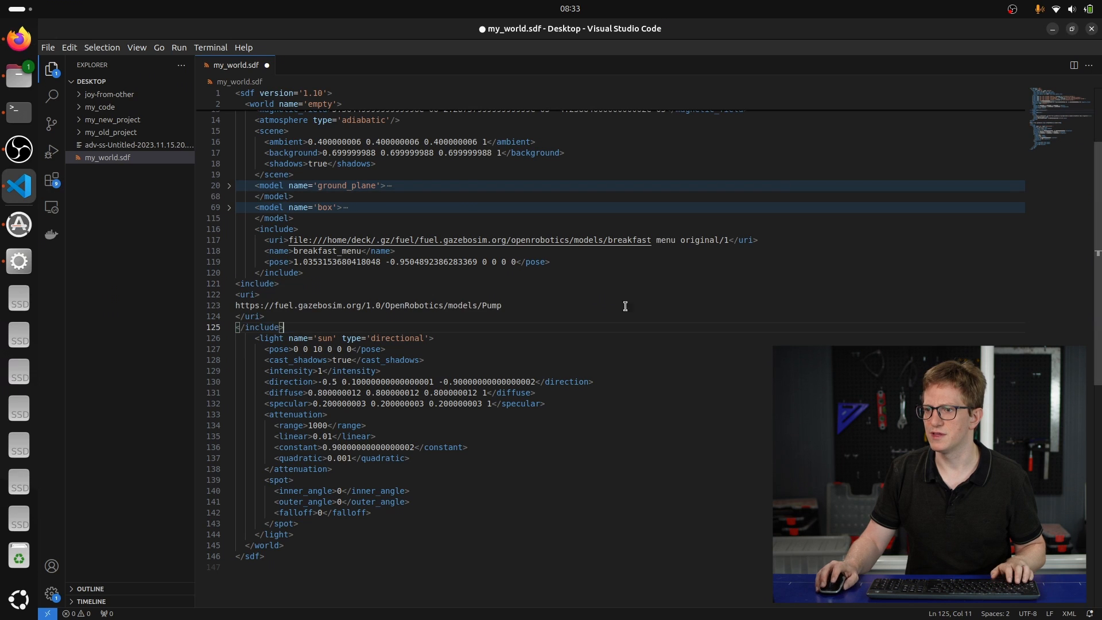
{"action": "left_click", "coordinate": [309, 286], "text": "shift"}
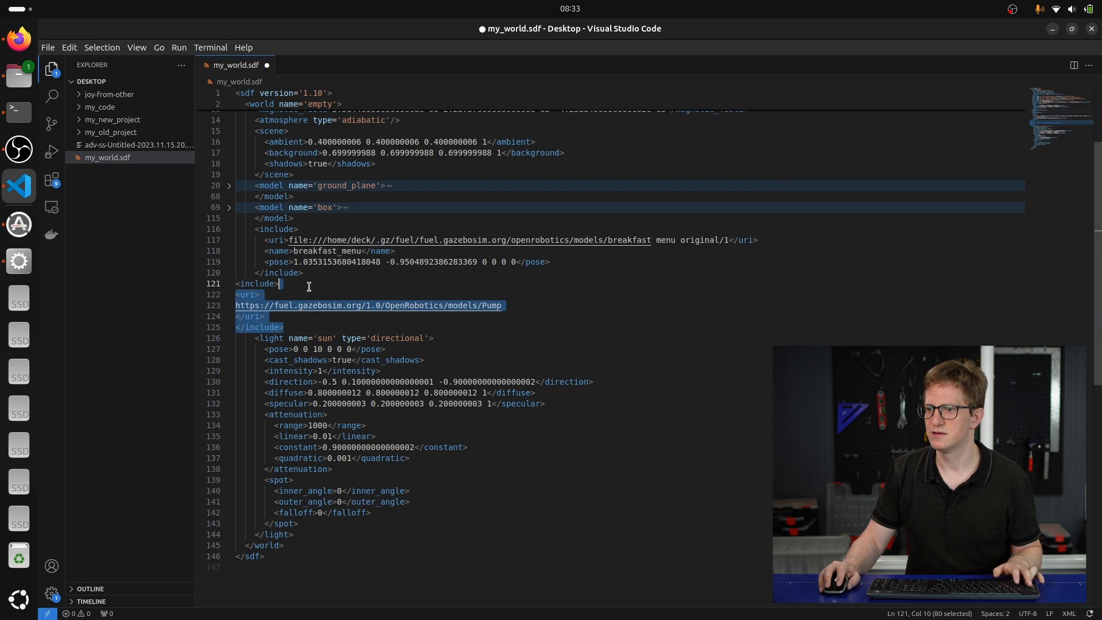
{"action": "key", "text": "Tab"}
{"action": "left_click", "coordinate": [648, 272]}
{"action": "key", "text": "ctrl+s"}
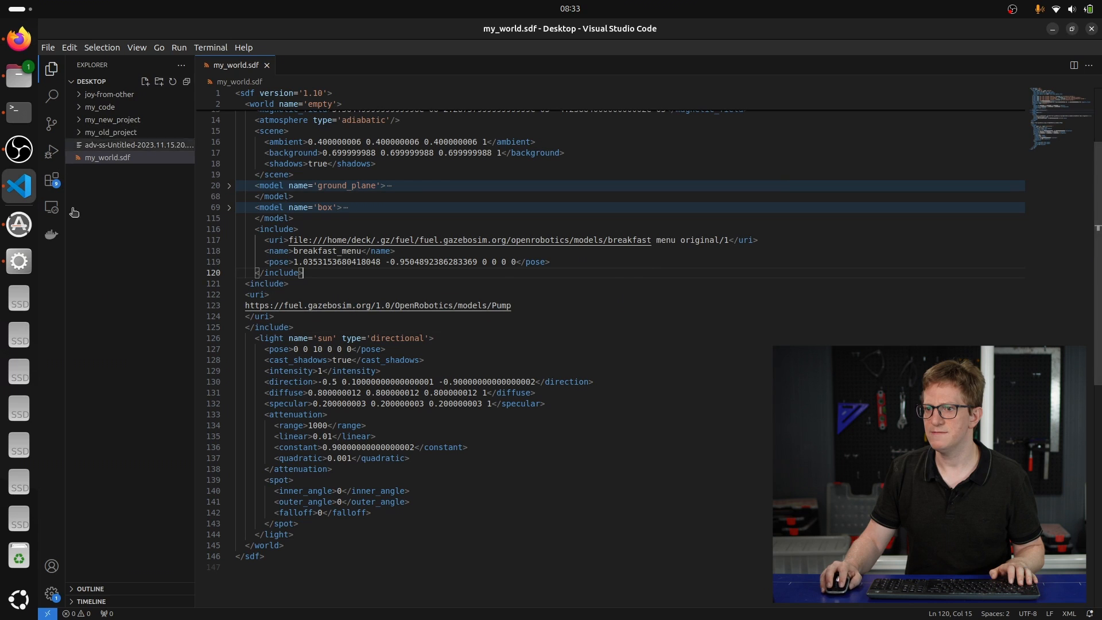
- Switch to Gazebo Sim and exit it
{"action": "left_click", "coordinate": [19, 261]}
{"action": "left_click", "coordinate": [1091, 29]}
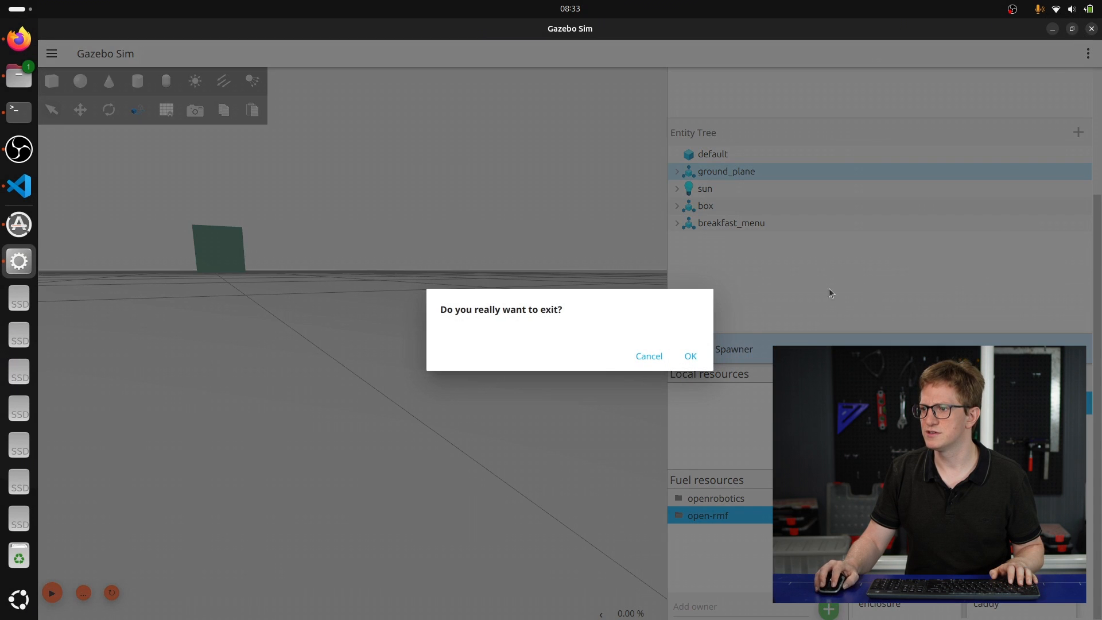
{"action": "left_click", "coordinate": [689, 356]}
- In the terminal, launch the edited world with gz sim --verbose 3 ~/Desktop/my_world.sdf
{"action": "key", "text": "alt+Tab"}
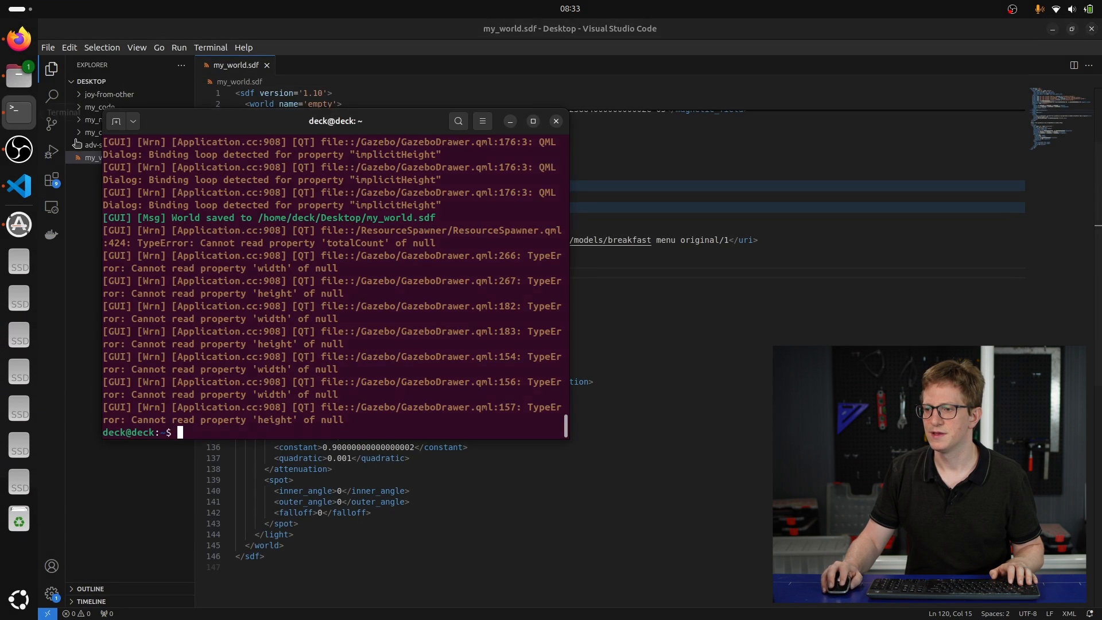
{"action": "type", "text": "~/Desk"}
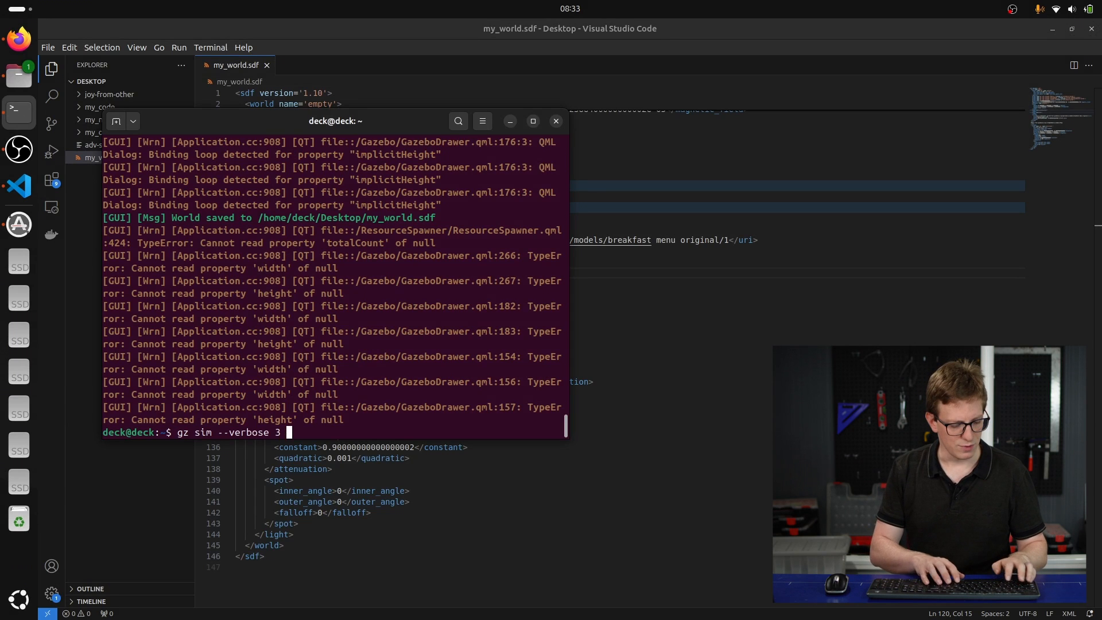
{"action": "key", "text": "Tab"}
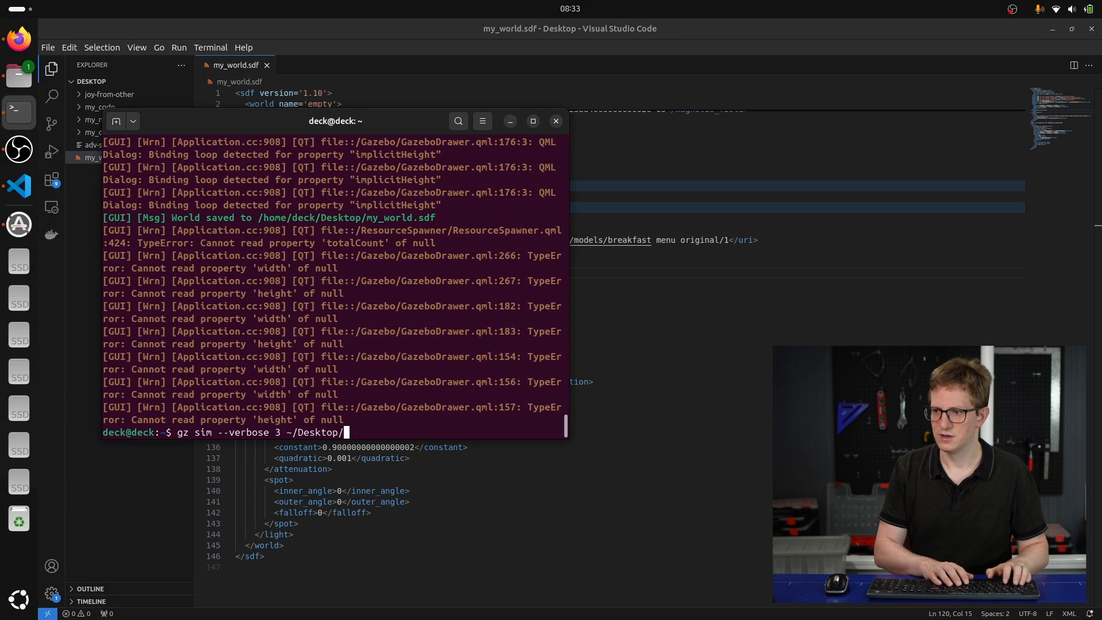
{"action": "key", "text": "Tab"}
{"action": "key", "text": "Tab"}
{"action": "type", "text": "m"}
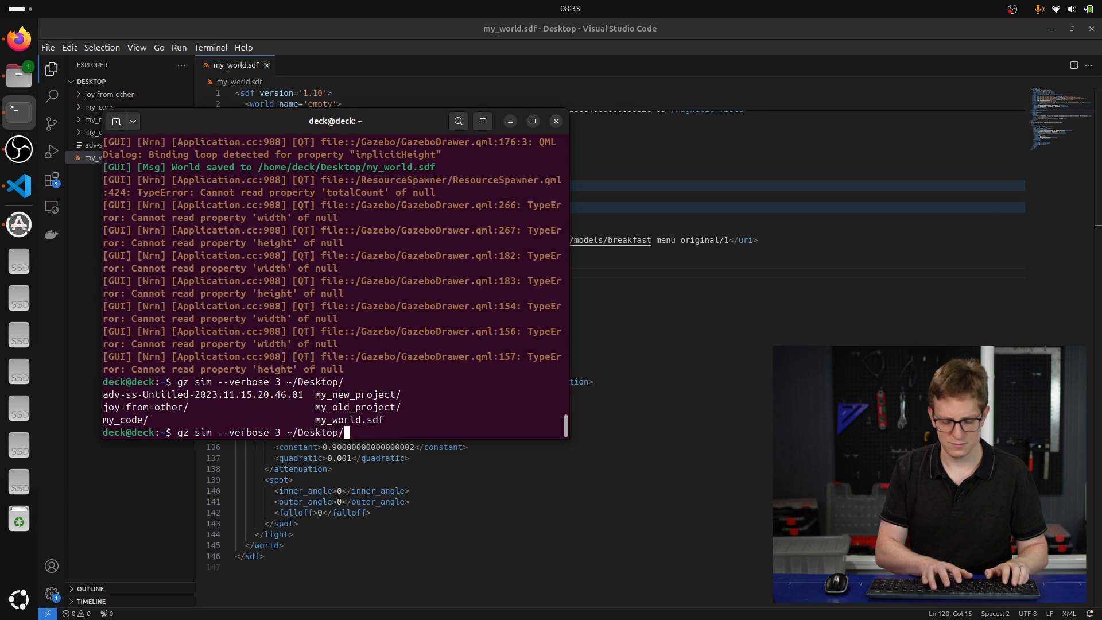
{"action": "key", "text": "Tab"}
{"action": "type", "text": "w"}
{"action": "key", "text": "Tab"}
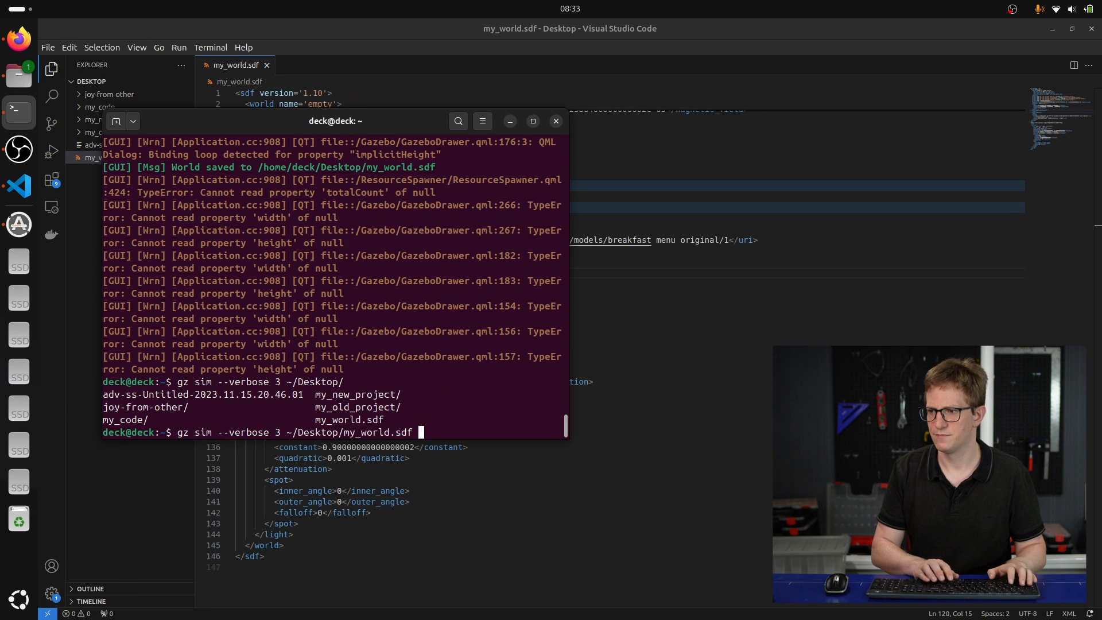
{"action": "key", "text": "Return"}
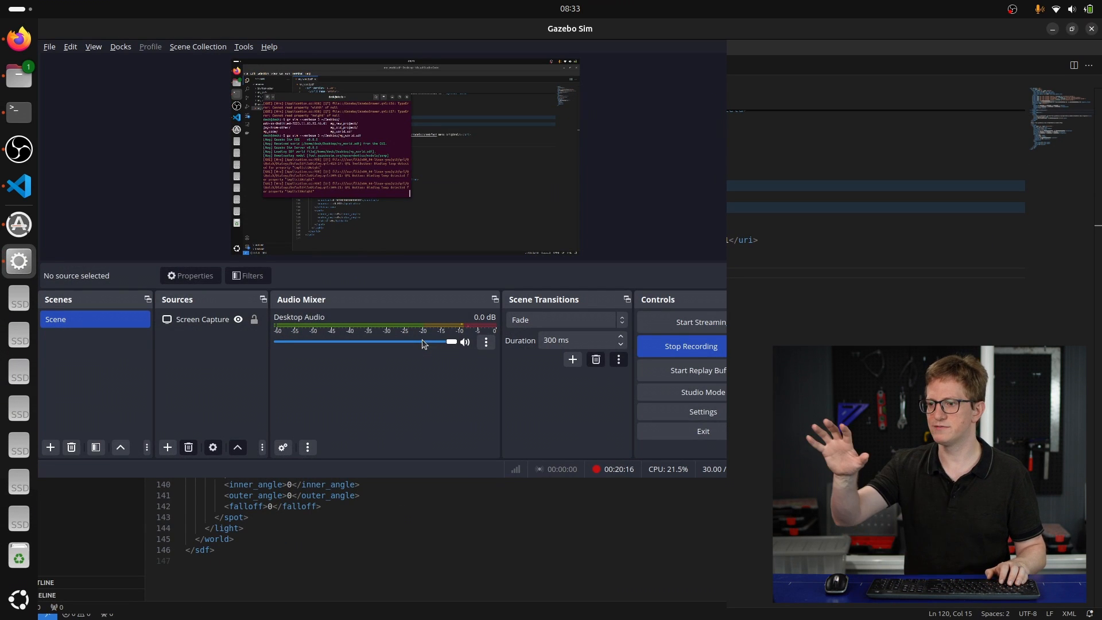
- Check the terminal output, then return to Gazebo Sim and examine the pump, breakfast menu and box from several angles
{"action": "left_click", "coordinate": [22, 111]}
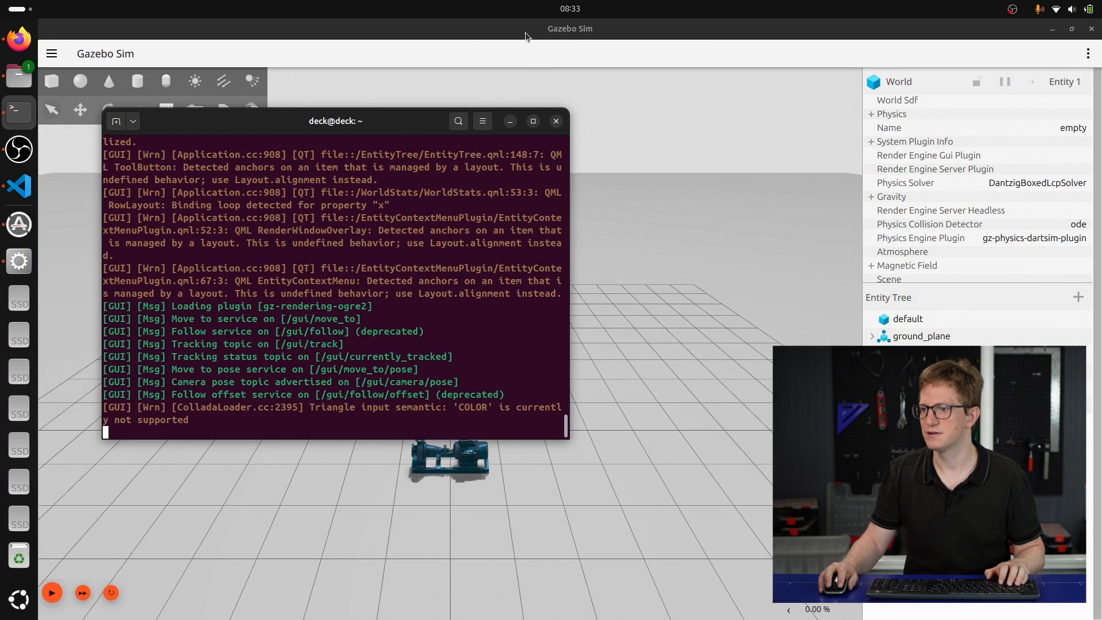
{"action": "left_click", "coordinate": [525, 33]}
{"action": "scroll", "coordinate": [521, 402], "scroll_direction": "up", "scroll_amount": 4}
{"action": "scroll", "coordinate": [522, 367], "scroll_direction": "down", "scroll_amount": 1}
{"action": "middle_click_drag", "start_coordinate": [521, 367], "coordinate": [475, 401]}
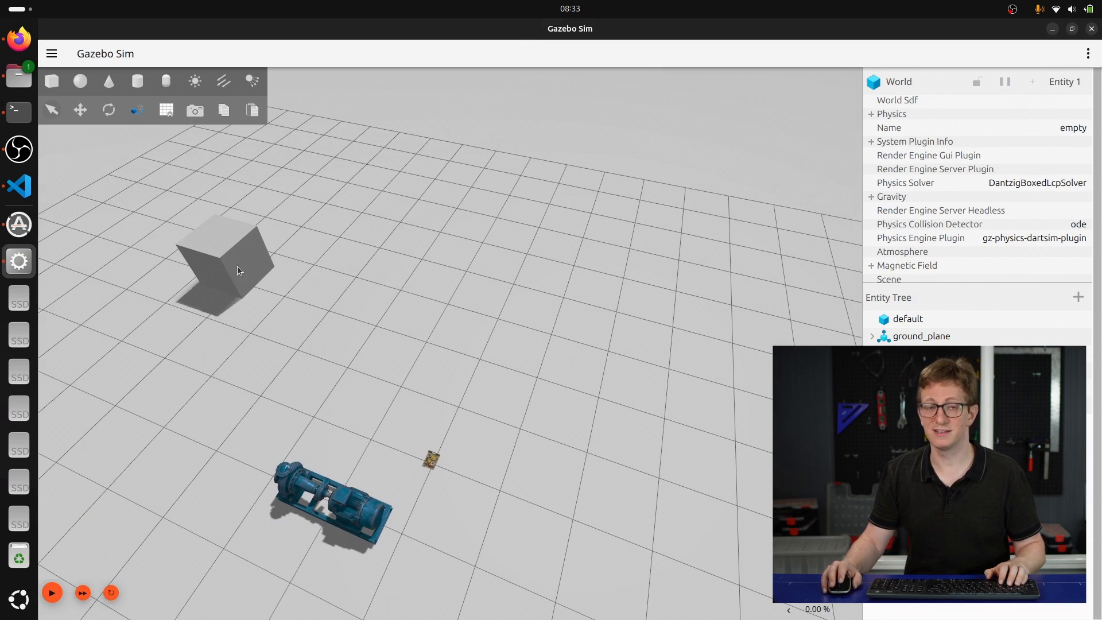
{"action": "middle_click_drag", "start_coordinate": [460, 470], "coordinate": [591, 350]}
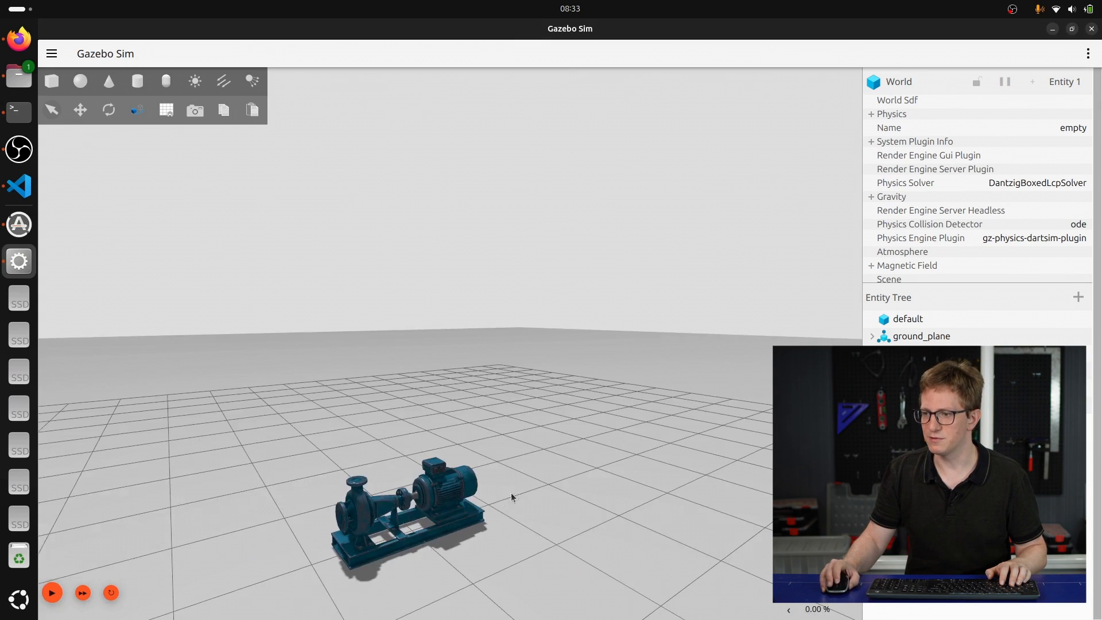
{"action": "scroll", "coordinate": [499, 493], "scroll_direction": "up", "scroll_amount": 5}
{"action": "scroll", "coordinate": [464, 482], "scroll_direction": "down", "scroll_amount": 5}
{"action": "middle_click_drag", "start_coordinate": [481, 472], "coordinate": [465, 245]}
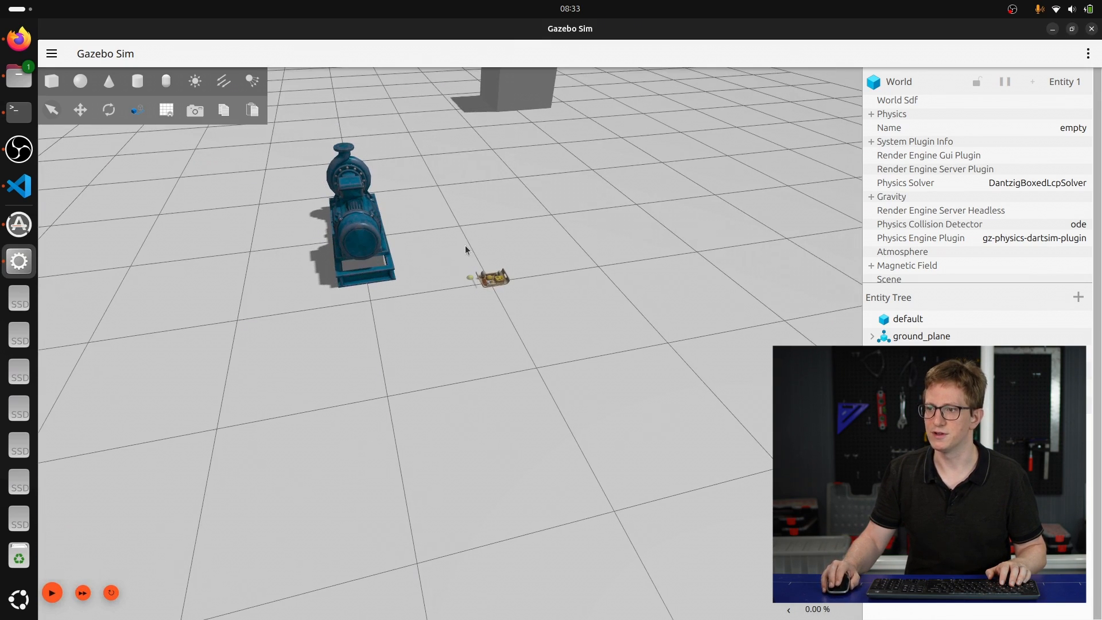
- View the downloaded OpenRobotics models folder in Files, and review the Pump include block of my_world.sdf in Visual Studio Code
{"action": "left_click", "coordinate": [26, 80]}
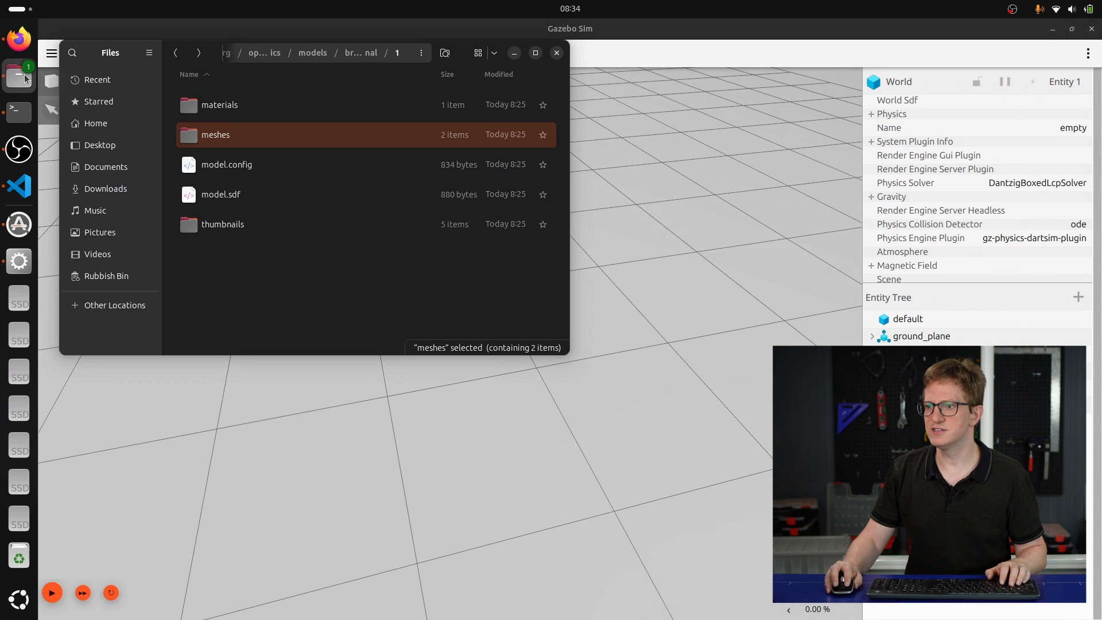
{"action": "left_click", "coordinate": [331, 60]}
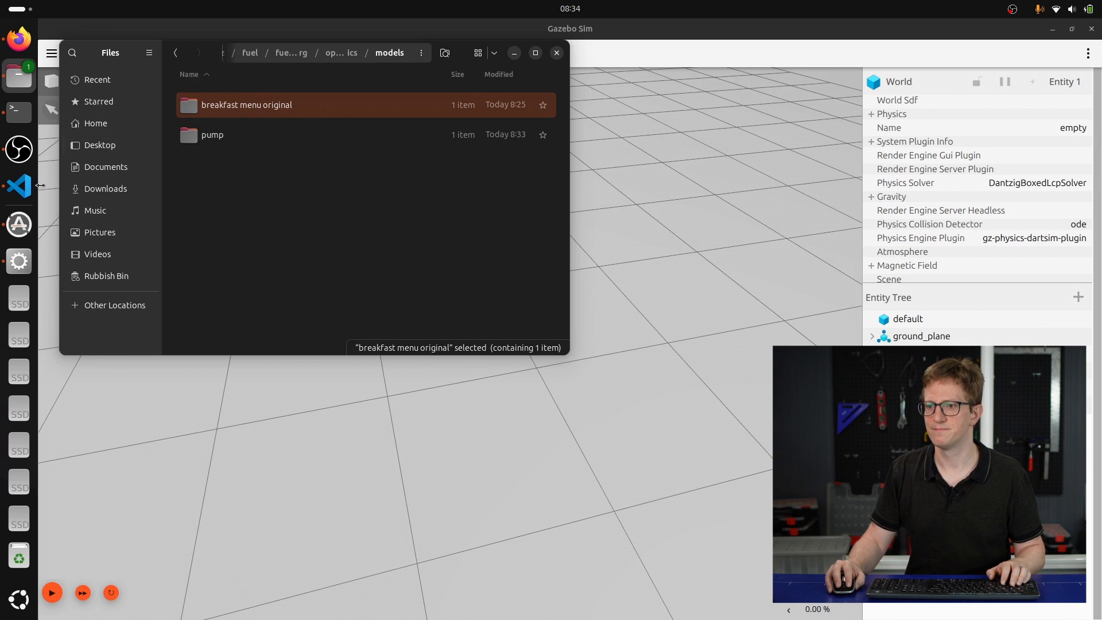
{"action": "left_click", "coordinate": [19, 186]}
{"action": "left_click_drag", "start_coordinate": [309, 331], "coordinate": [201, 283]}
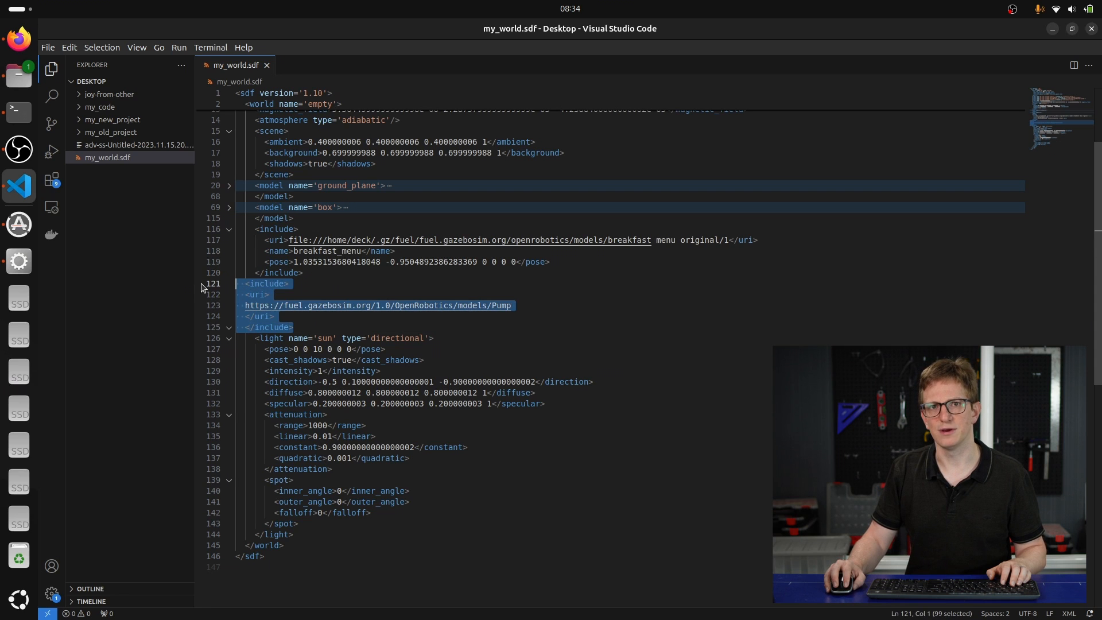
{"action": "left_click", "coordinate": [309, 282]}
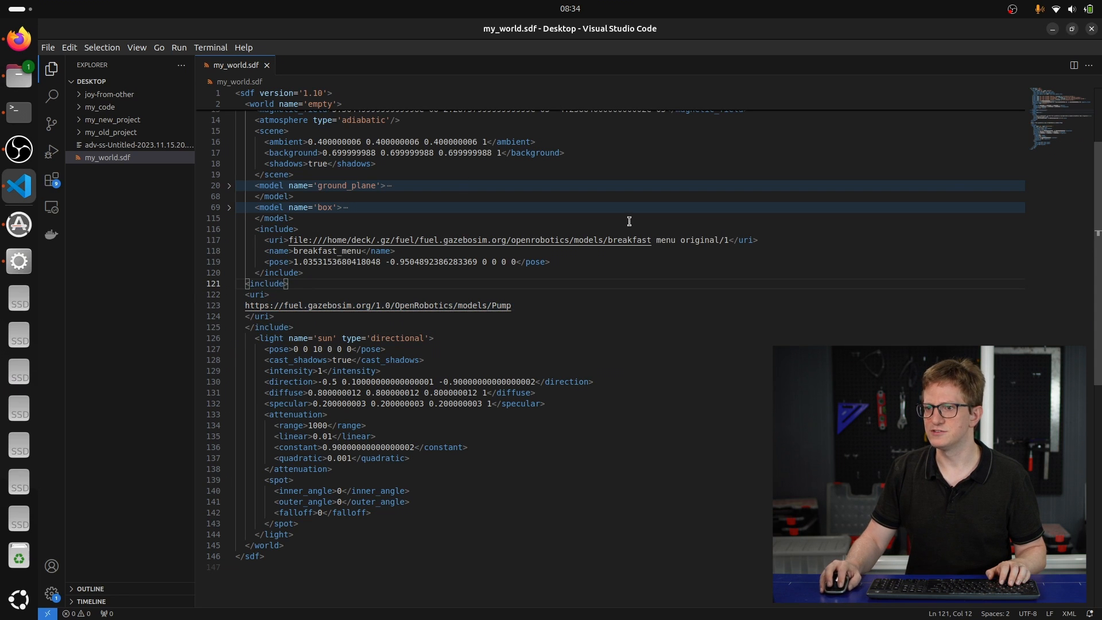
- From the breakfast menu original/1 folder in Files, open model.sdf in Visual Studio Code, view it and return to my_world.sdf
{"action": "left_click", "coordinate": [31, 83]}
{"action": "double_click", "coordinate": [220, 110]}
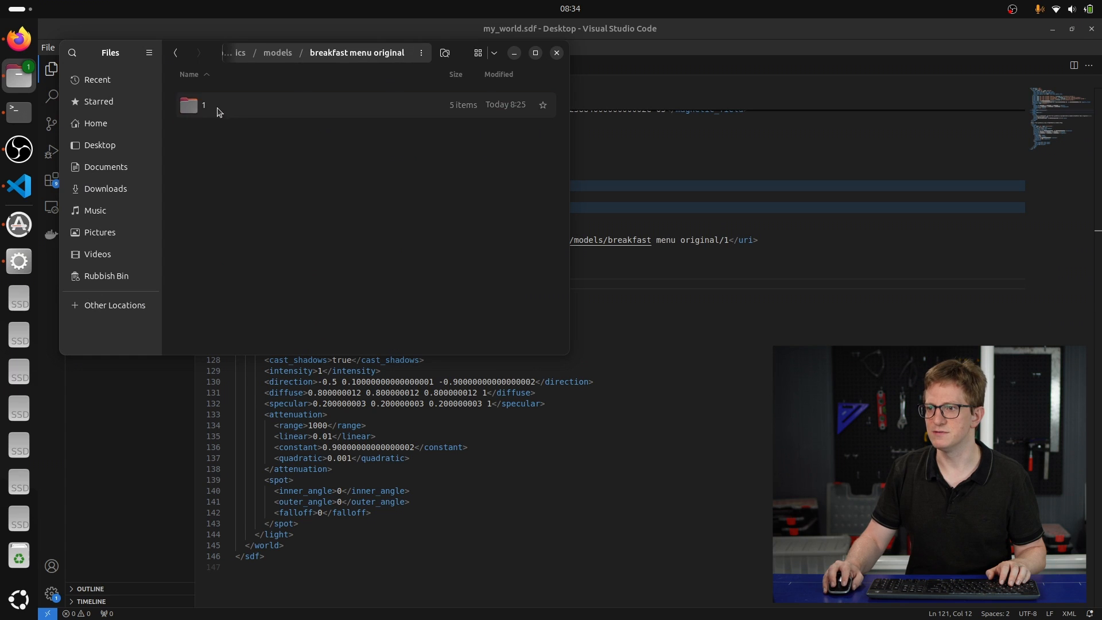
{"action": "double_click", "coordinate": [219, 104]}
{"action": "left_click", "coordinate": [233, 193]}
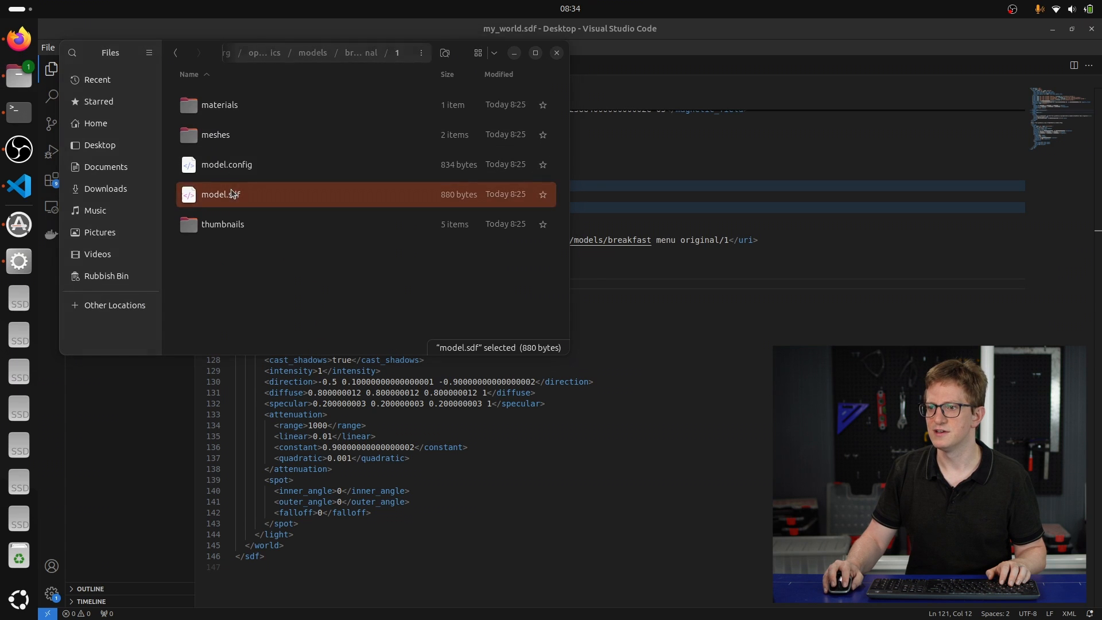
{"action": "left_click_drag", "start_coordinate": [301, 188], "coordinate": [757, 247]}
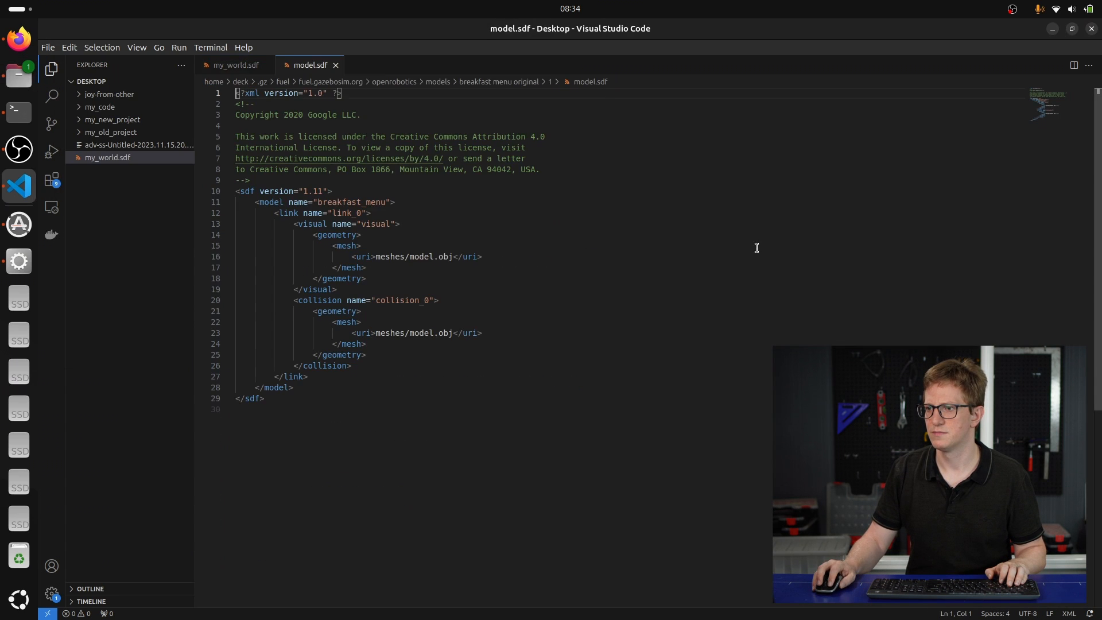
{"action": "left_click", "coordinate": [226, 64]}
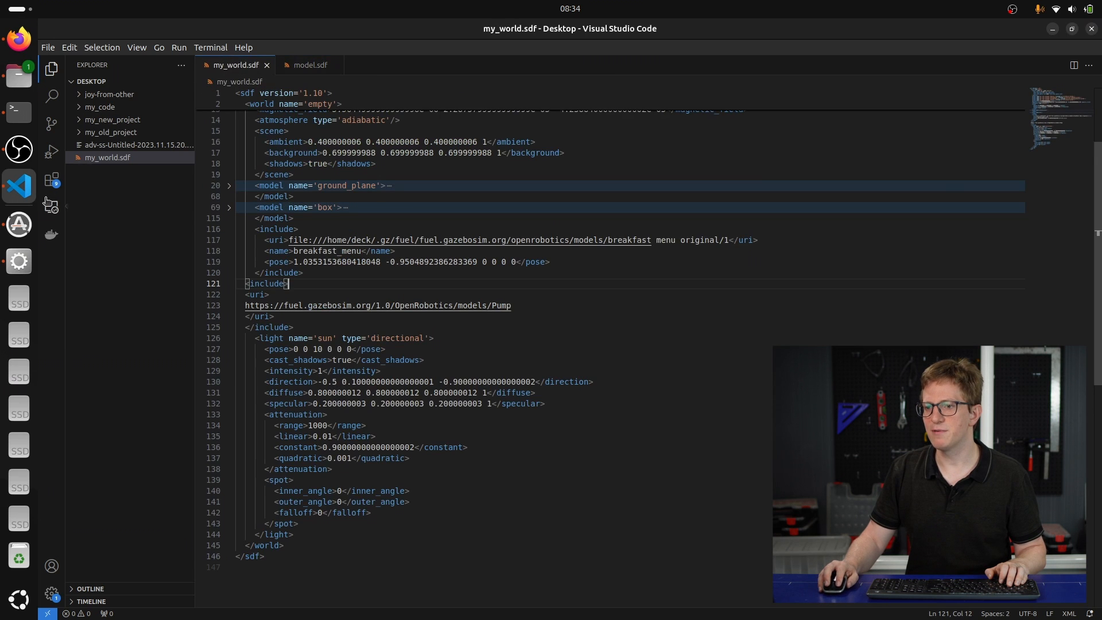
- In Gazebo Sim, save the world to the Desktop as my_world_expand.sdf with Expand include tags enabled
{"action": "left_click", "coordinate": [19, 261]}
{"action": "middle_click_drag", "start_coordinate": [462, 194], "coordinate": [487, 179]}
{"action": "left_click", "coordinate": [51, 53]}
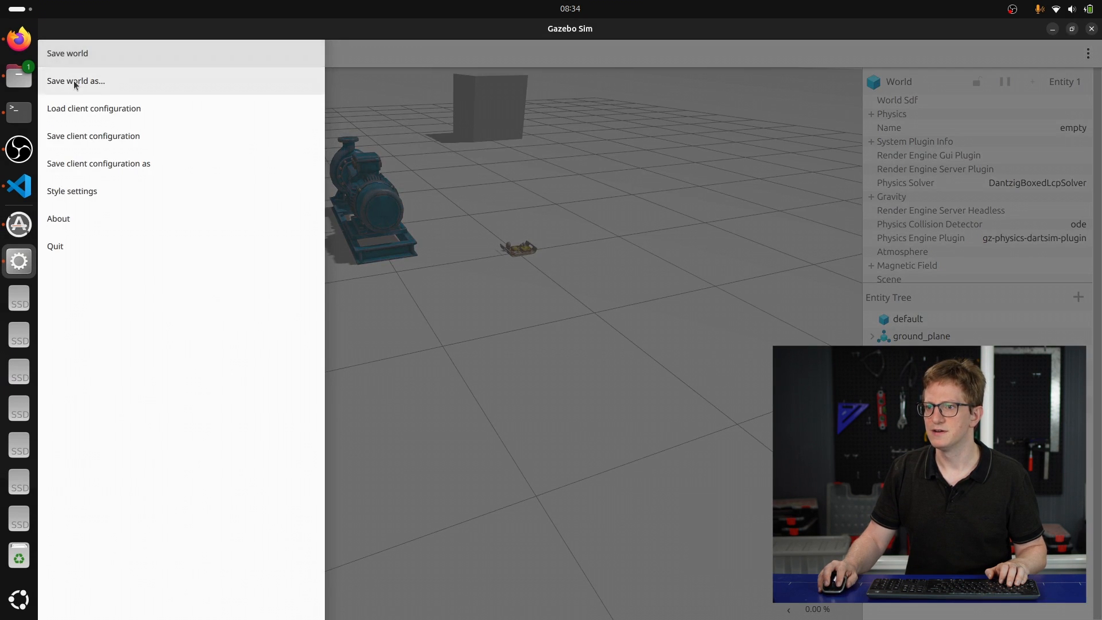
{"action": "left_click", "coordinate": [74, 80]}
{"action": "left_click", "coordinate": [635, 271]}
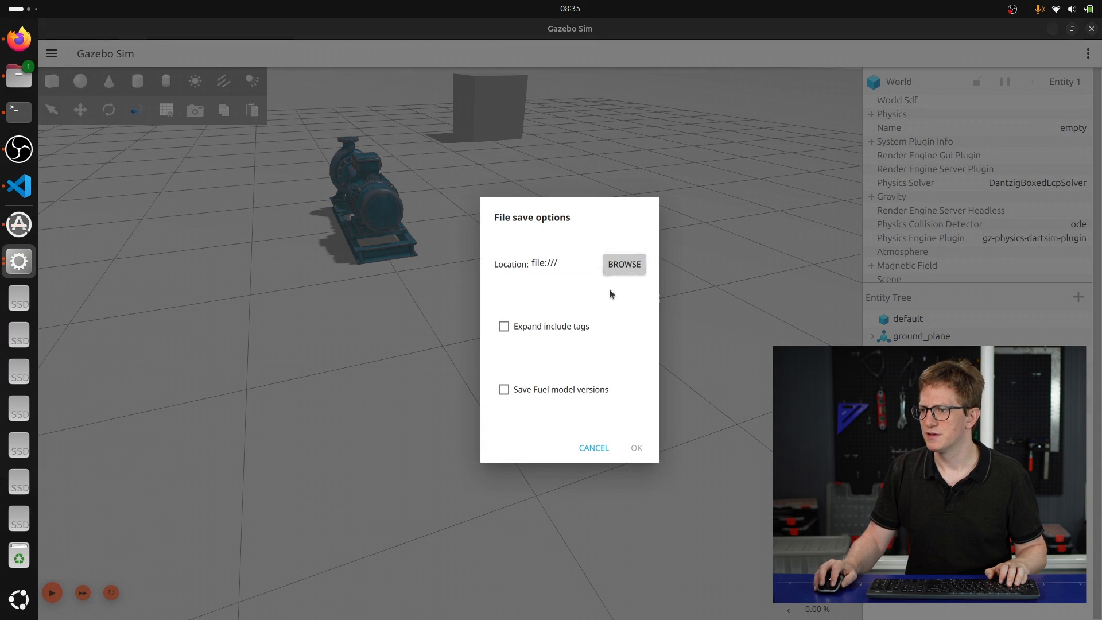
{"action": "left_click", "coordinate": [250, 159]}
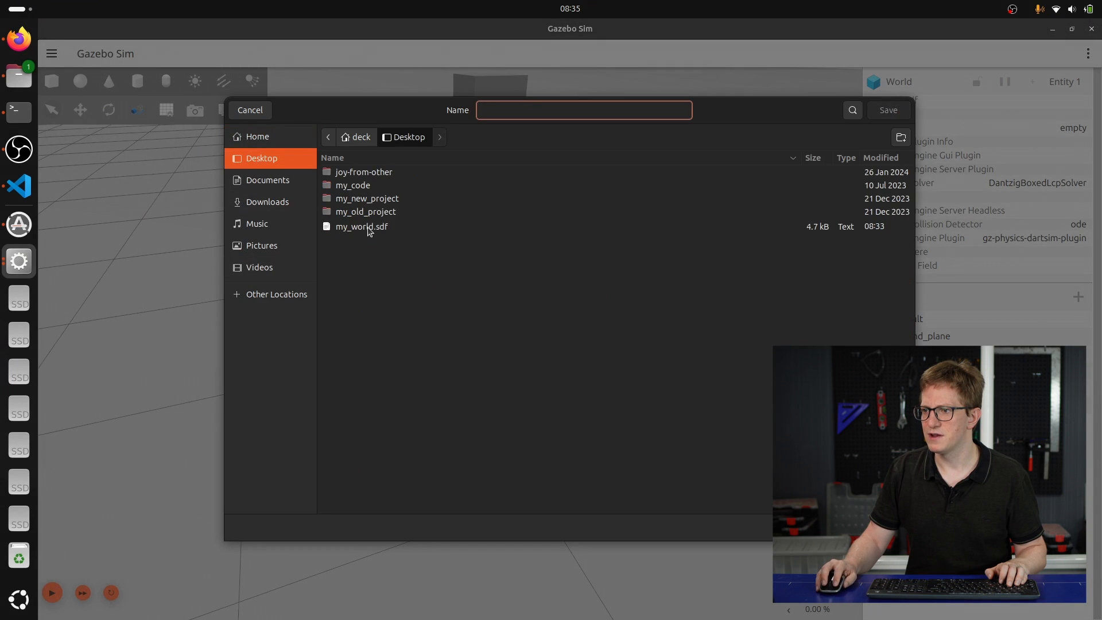
{"action": "left_click", "coordinate": [369, 228]}
{"action": "key", "text": "Right"}
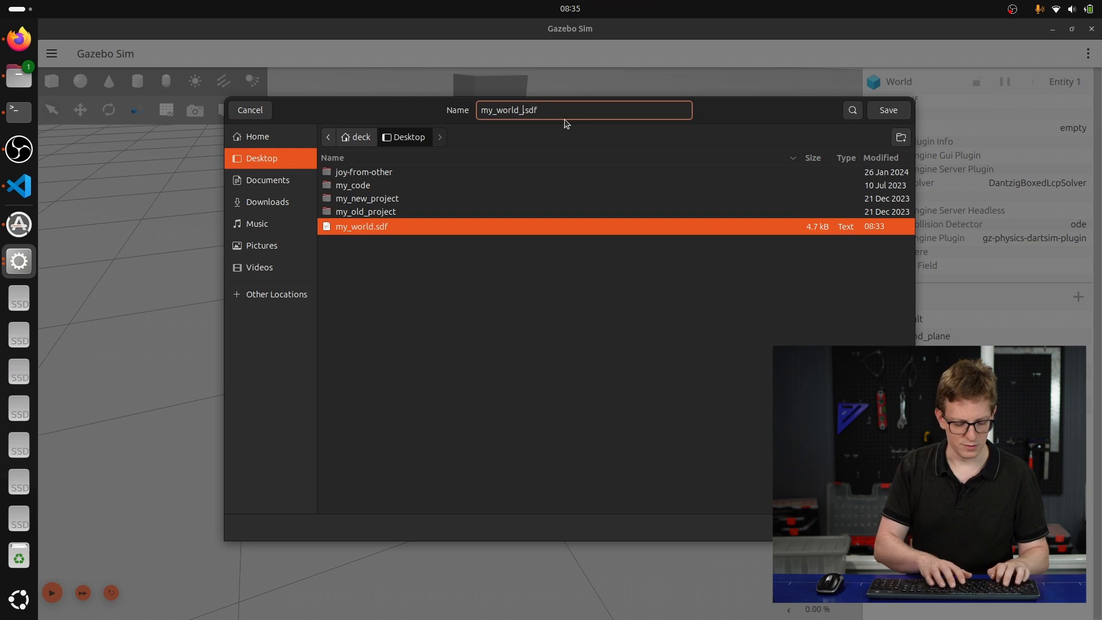
{"action": "type", "text": "_expand"}
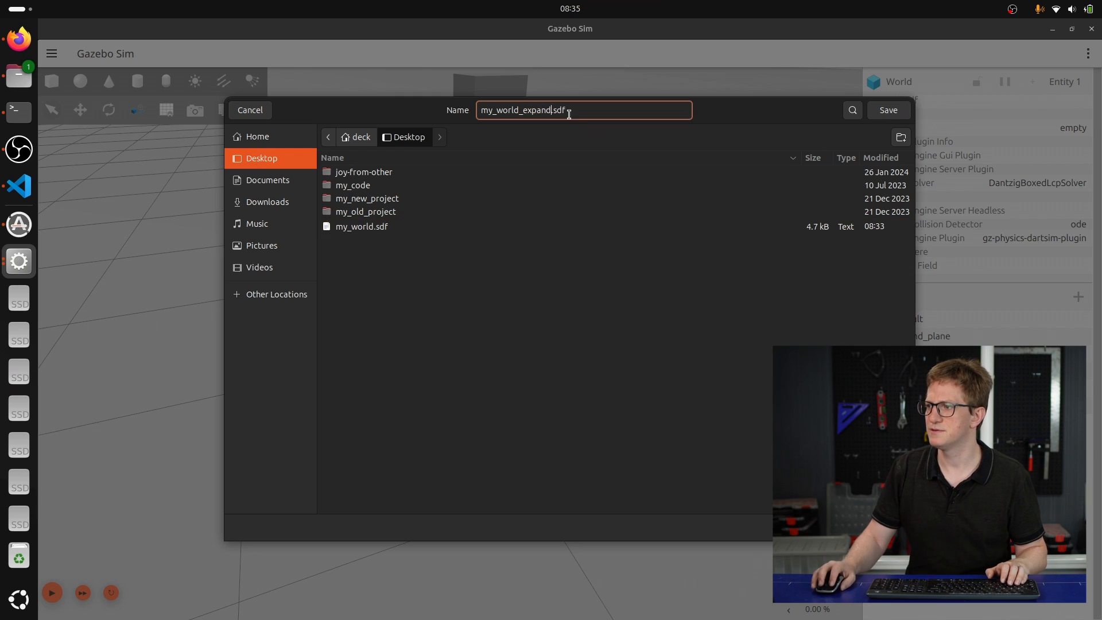
{"action": "left_click", "coordinate": [908, 117]}
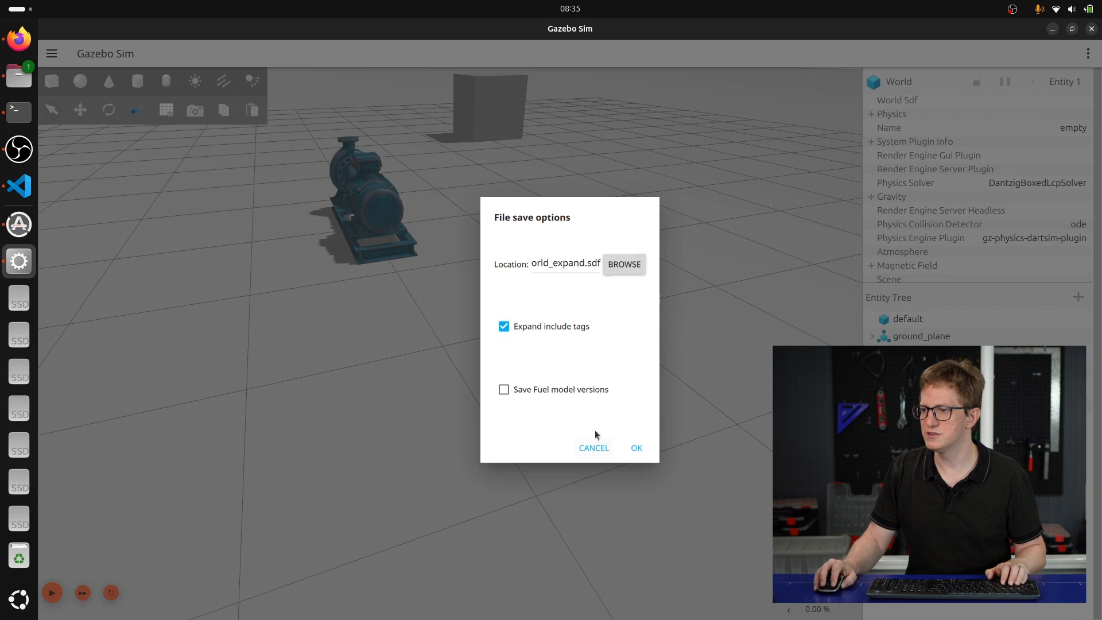
{"action": "left_click", "coordinate": [636, 450]}
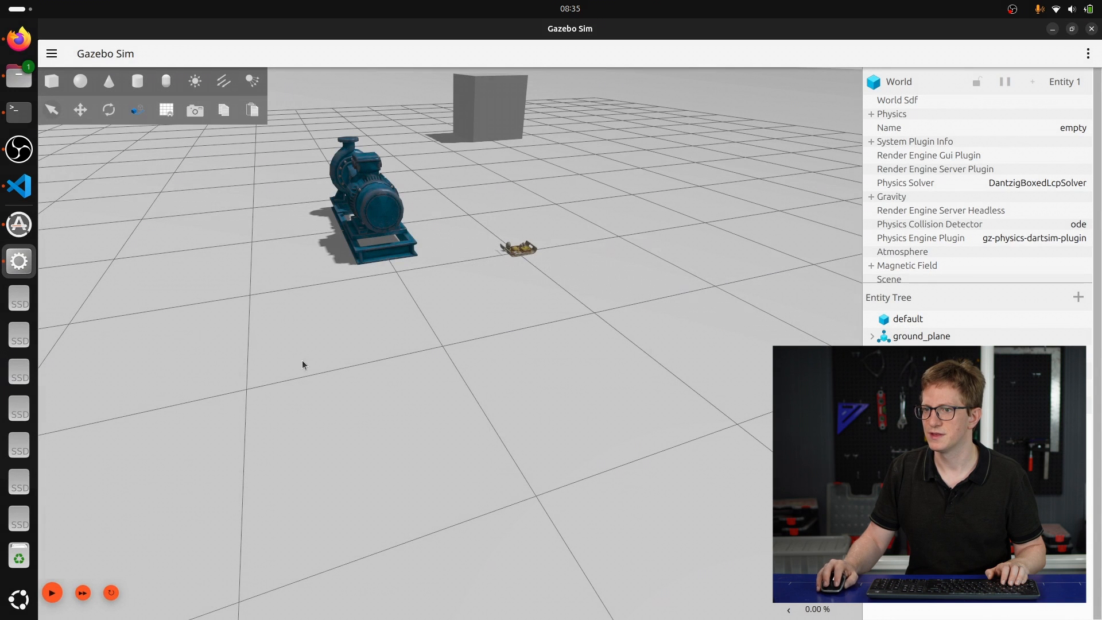
- Switch to Visual Studio Code, open my_world_expand.sdf and set its language mode to XML
{"action": "left_click", "coordinate": [19, 185]}
{"action": "left_click", "coordinate": [120, 162]}
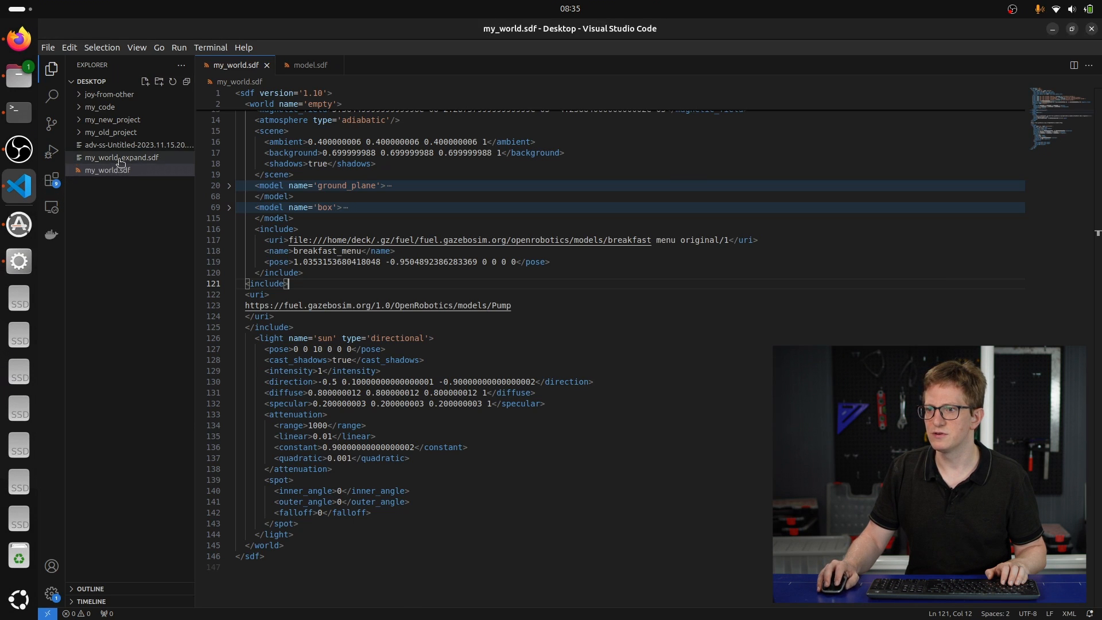
{"action": "scroll", "coordinate": [489, 249], "scroll_direction": "down", "scroll_amount": 1}
{"action": "left_click", "coordinate": [773, 395]}
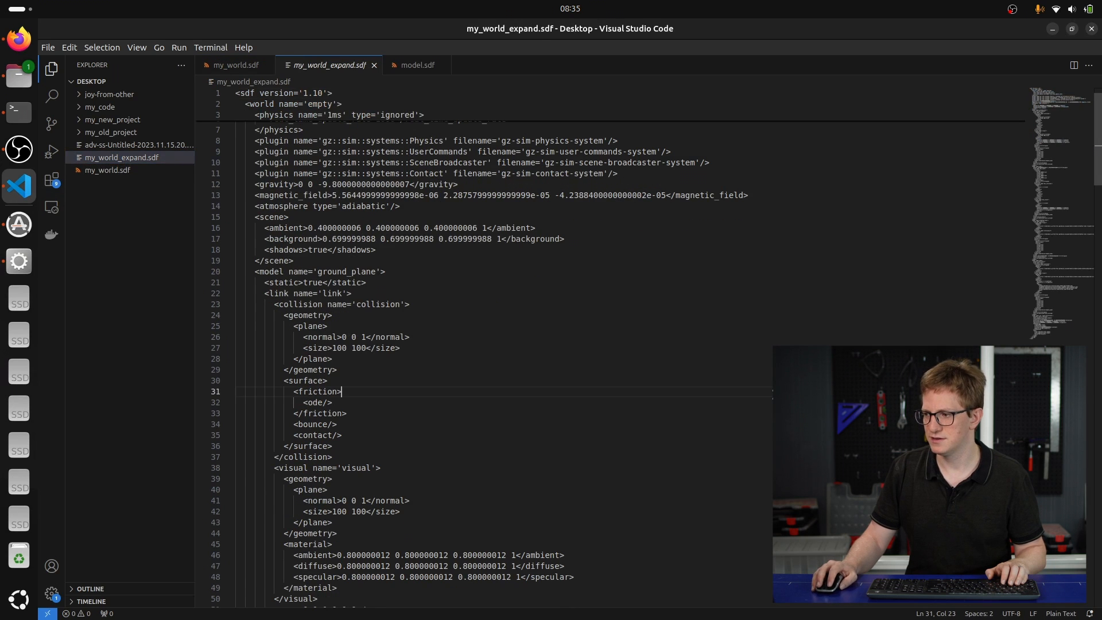
{"action": "left_click", "coordinate": [1060, 613]}
{"action": "type", "text": "xml"}
{"action": "key", "text": "Return"}
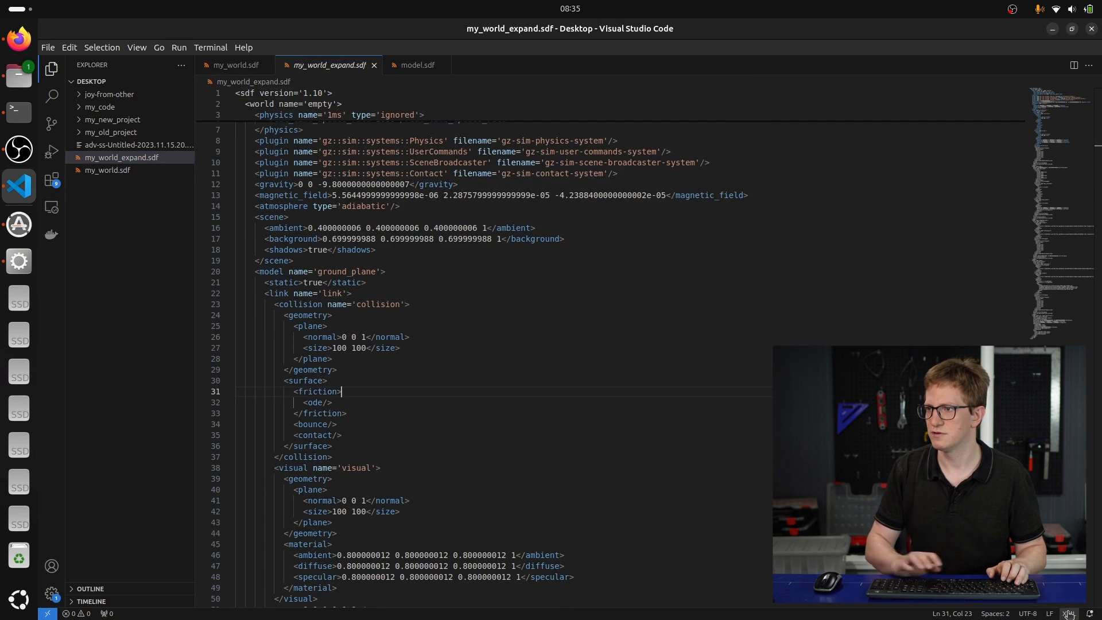
- Examine the expanded breakfast_menu and pump model definitions in my_world_expand.sdf
{"action": "scroll", "coordinate": [752, 390], "scroll_direction": "down", "scroll_amount": 20}
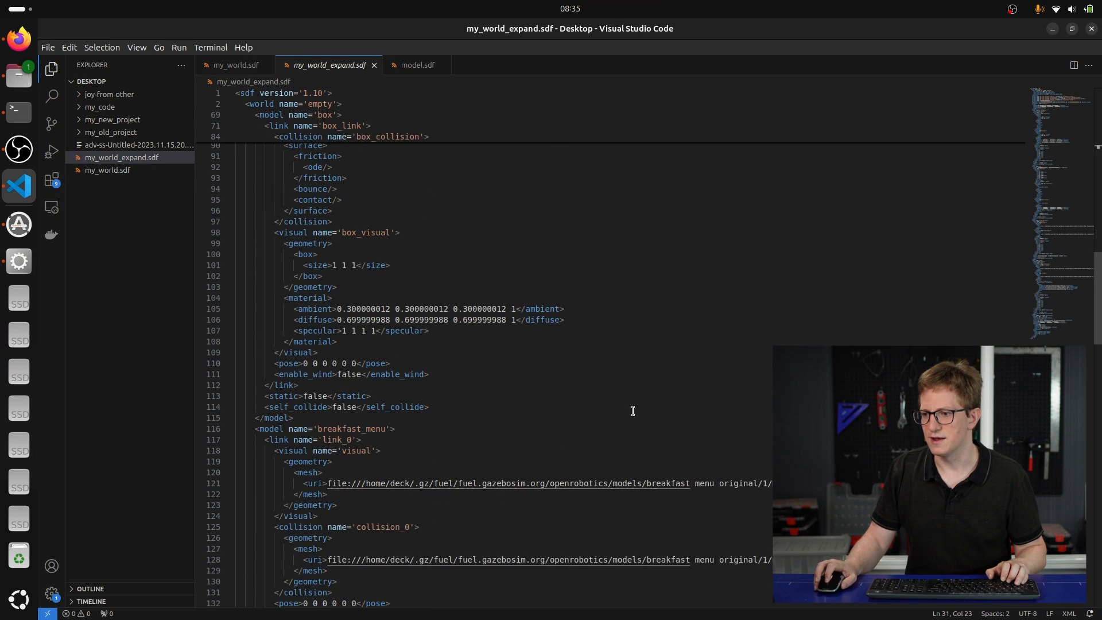
{"action": "scroll", "coordinate": [427, 320], "scroll_direction": "down", "scroll_amount": 3}
{"action": "left_click_drag", "start_coordinate": [388, 351], "coordinate": [255, 342]}
{"action": "scroll", "coordinate": [434, 319], "scroll_direction": "down", "scroll_amount": 4}
{"action": "left_click", "coordinate": [292, 238]}
{"action": "left_click", "coordinate": [385, 228]}
{"action": "scroll", "coordinate": [306, 300], "scroll_direction": "down", "scroll_amount": 3}
{"action": "left_click_drag", "start_coordinate": [270, 228], "coordinate": [352, 479]}
{"action": "scroll", "coordinate": [306, 300], "scroll_direction": "down", "scroll_amount": 1}
{"action": "scroll", "coordinate": [352, 461], "scroll_direction": "down", "scroll_amount": 5}
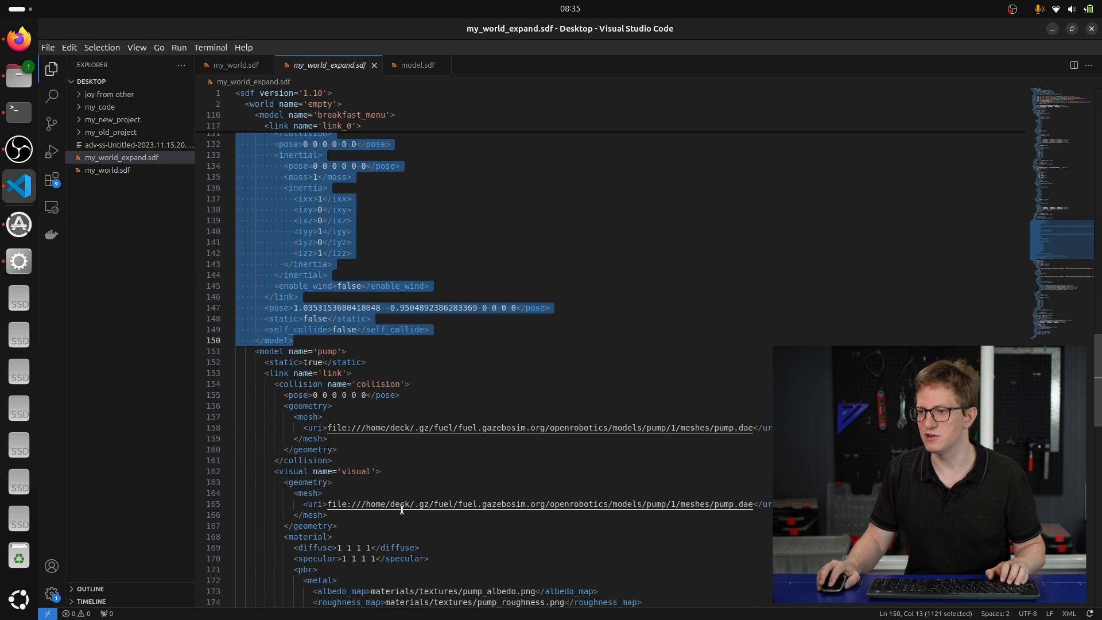
- Inspect the visual and collision mesh geometry in the breakfast_menu model, undoing any accidental text move
{"action": "scroll", "coordinate": [401, 508], "scroll_direction": "up", "scroll_amount": 7}
{"action": "left_click", "coordinate": [490, 348]}
{"action": "left_click_drag", "start_coordinate": [298, 202], "coordinate": [338, 232]}
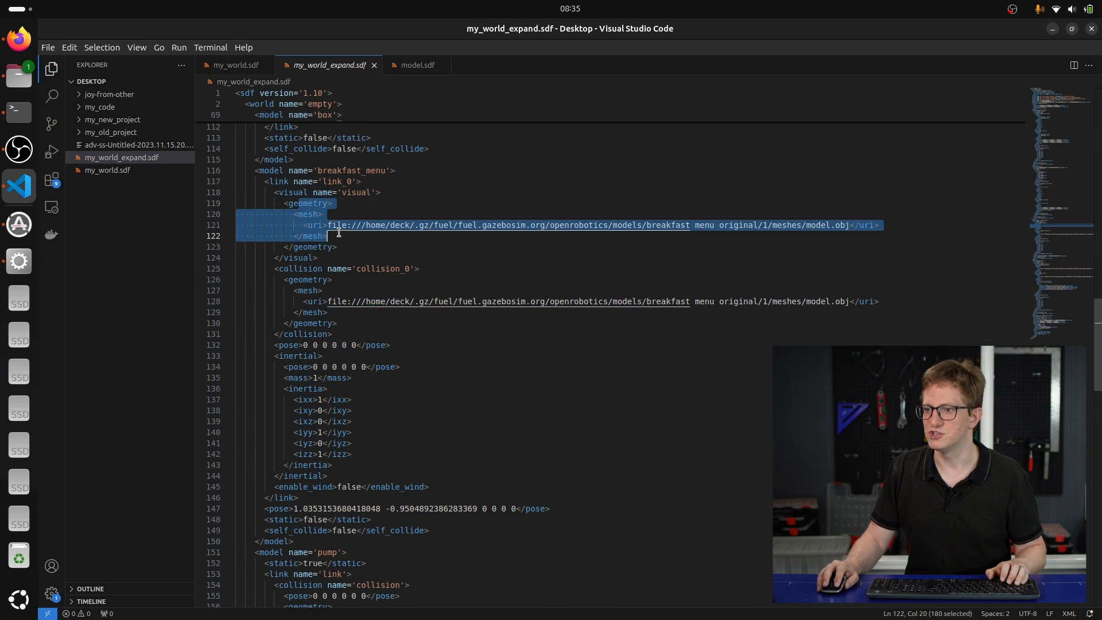
{"action": "left_click_drag", "start_coordinate": [279, 279], "coordinate": [281, 269]}
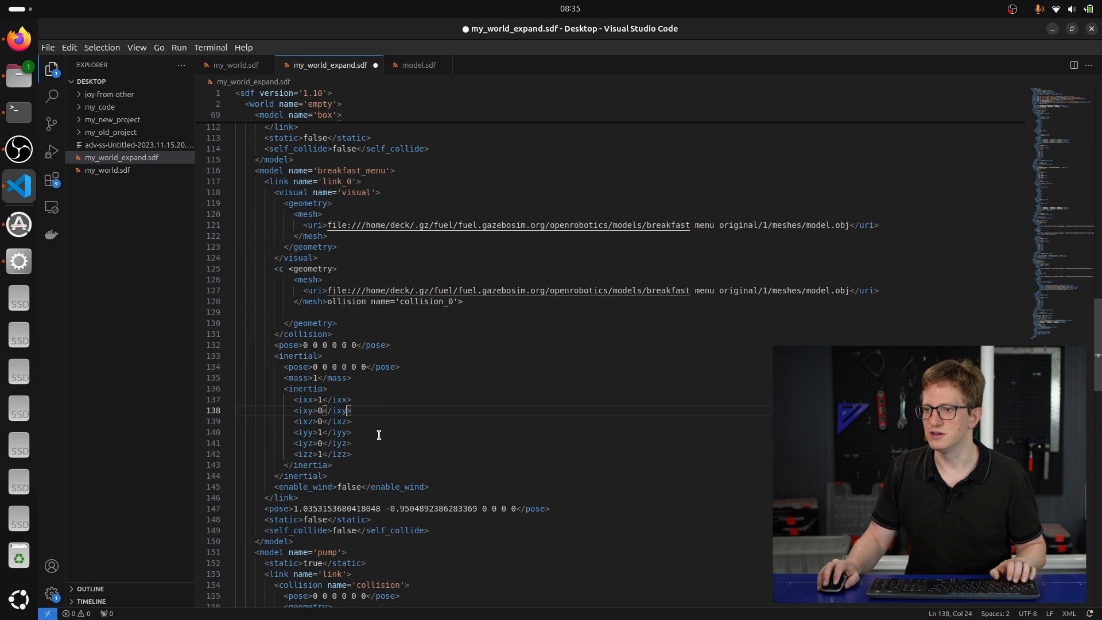
{"action": "left_click", "coordinate": [477, 395]}
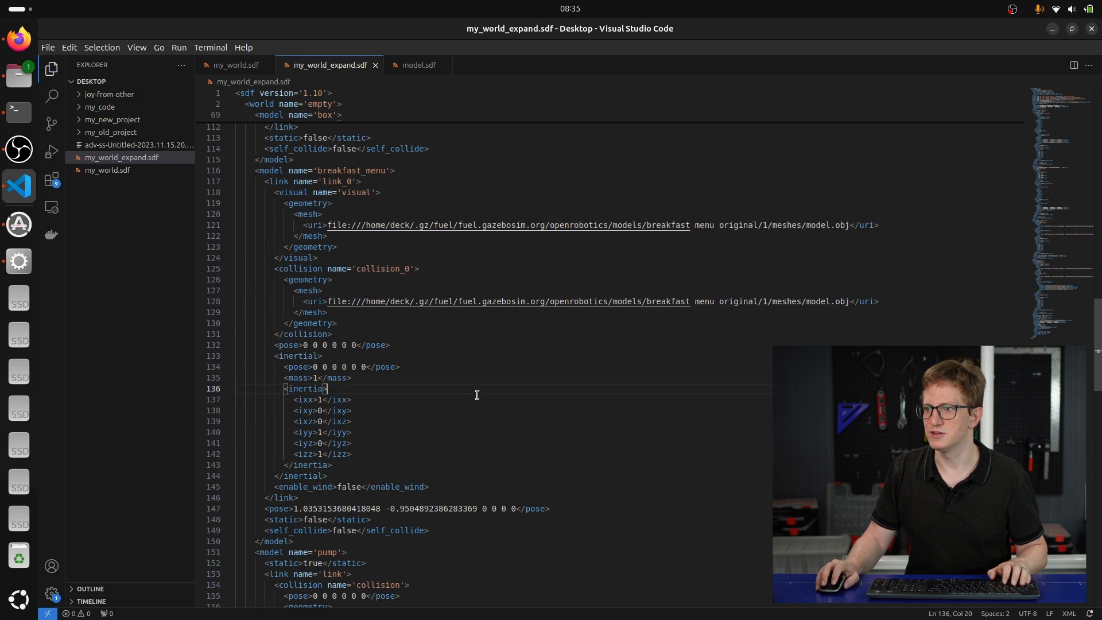
- Compare the breakfast_menu definition in model.sdf with its expanded version in my_world_expand.sdf
{"action": "left_click", "coordinate": [419, 65]}
{"action": "left_click_drag", "start_coordinate": [376, 408], "coordinate": [198, 200]}
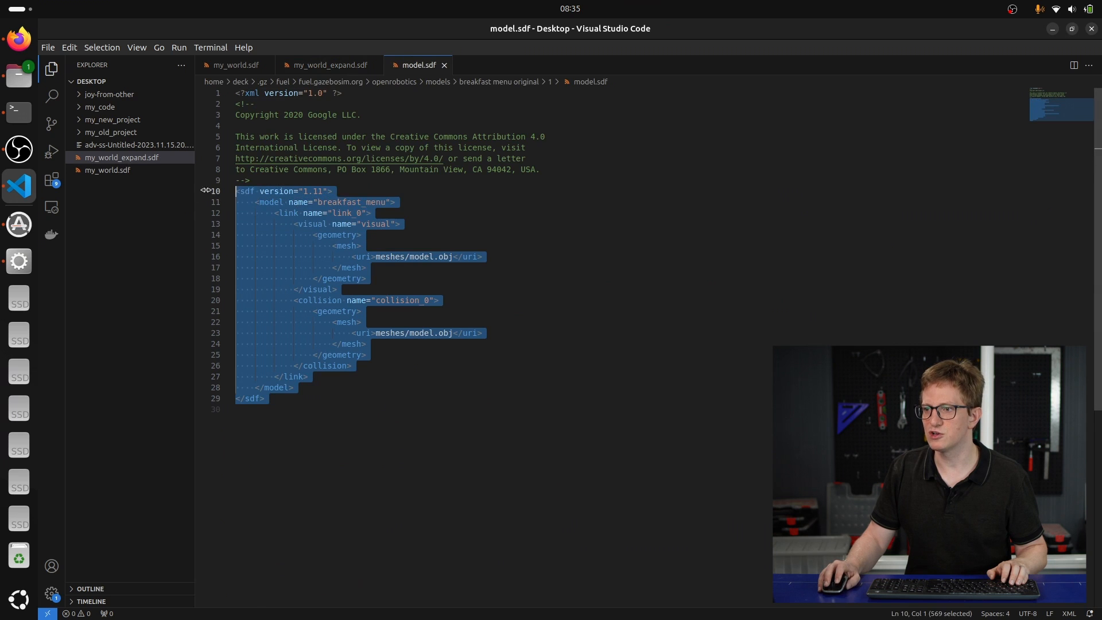
{"action": "left_click", "coordinate": [326, 65]}
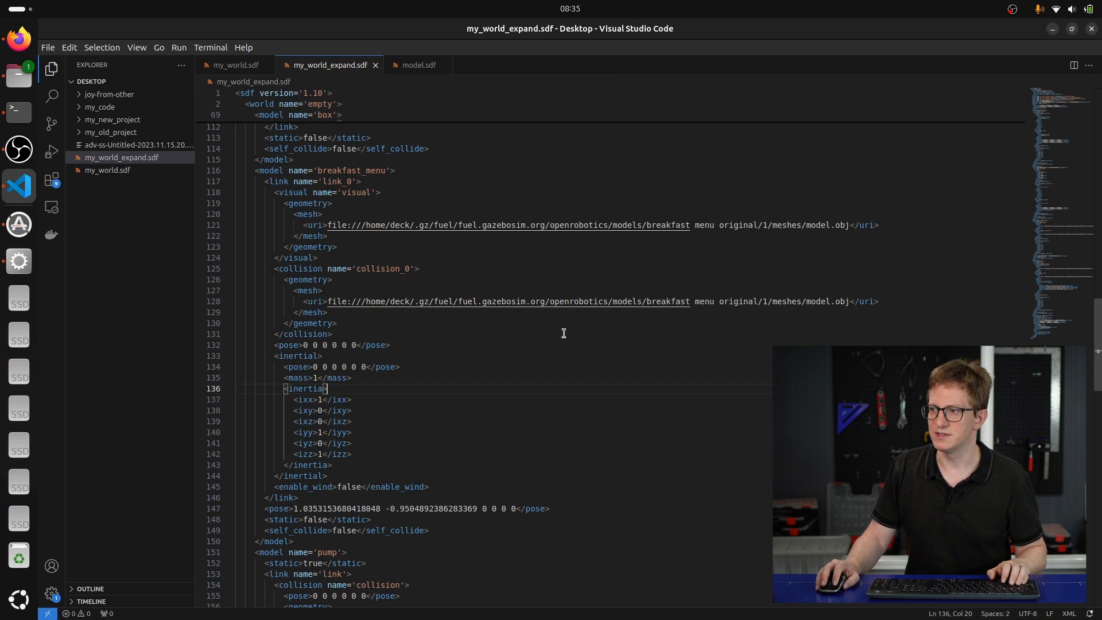
- Check the breakfast_menu definition in model.sdf once more and return to my_world_expand.sdf
{"action": "left_click", "coordinate": [407, 71]}
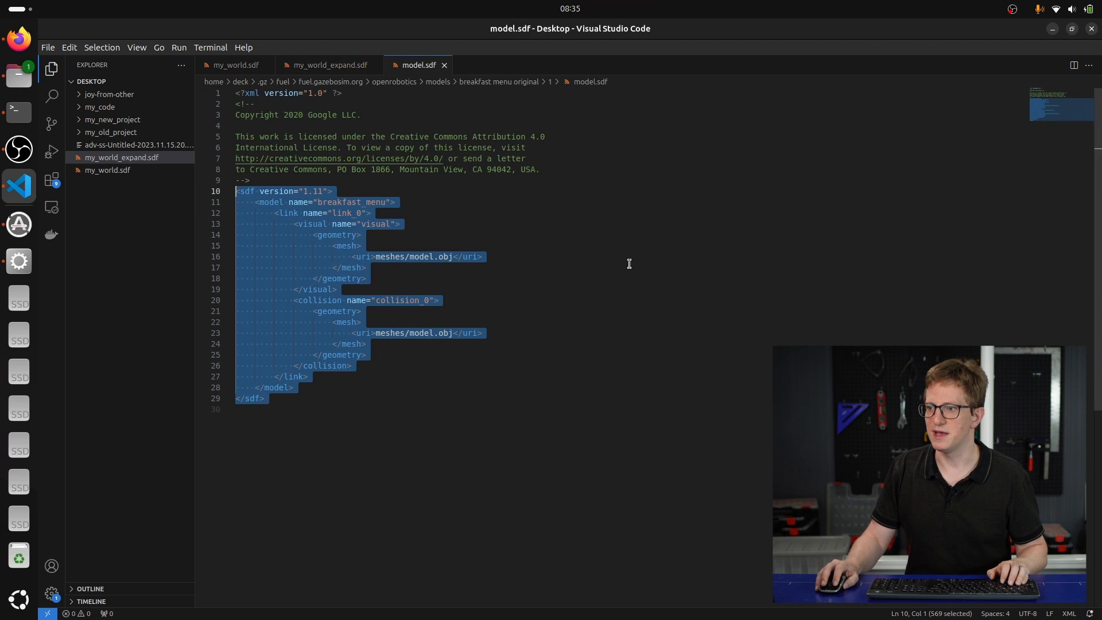
{"action": "left_click", "coordinate": [346, 64]}
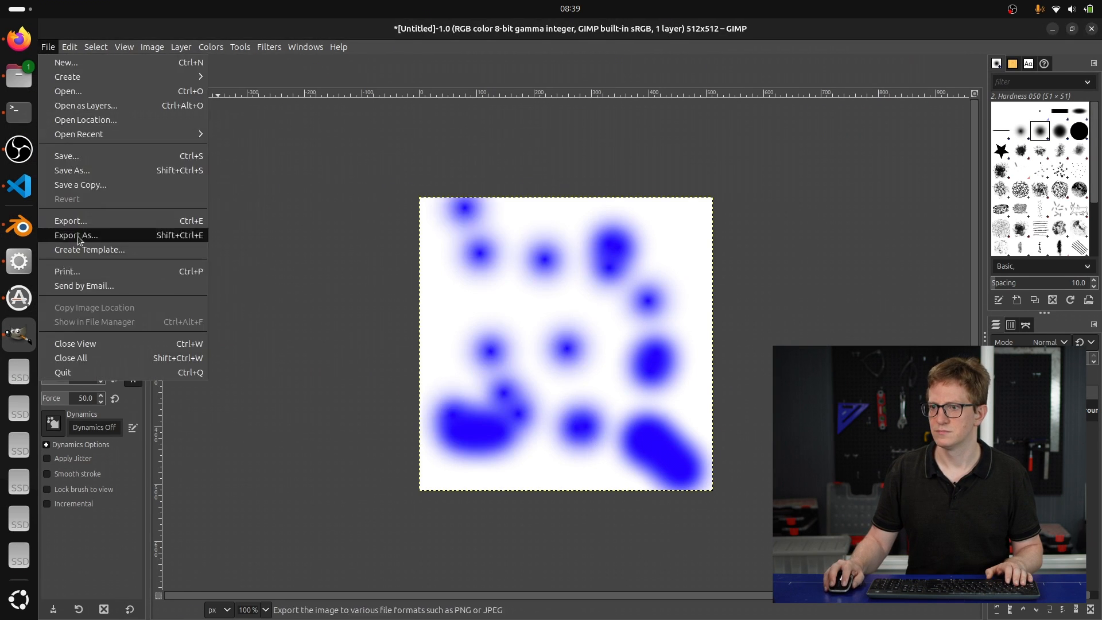
- Export the blue-spotted texture image from GIMP
{"action": "left_click", "coordinate": [78, 237]}
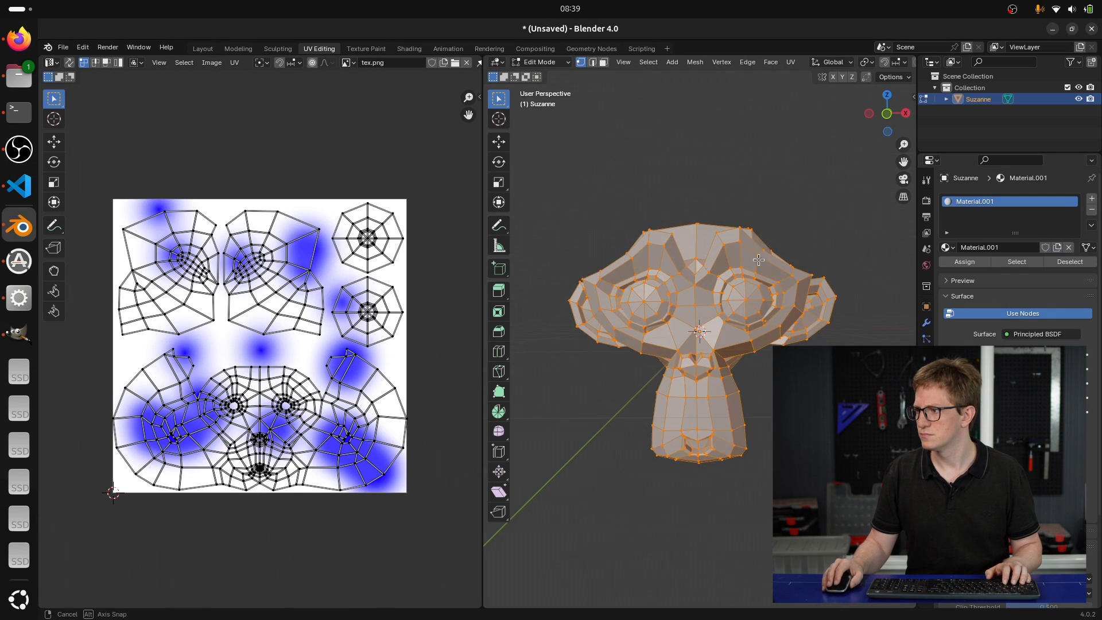
- Switch to Blender, UV-unwrap the Suzanne mesh and preview the tex.png texture on it
{"action": "key", "text": "u"}
{"action": "left_click", "coordinate": [679, 272]}
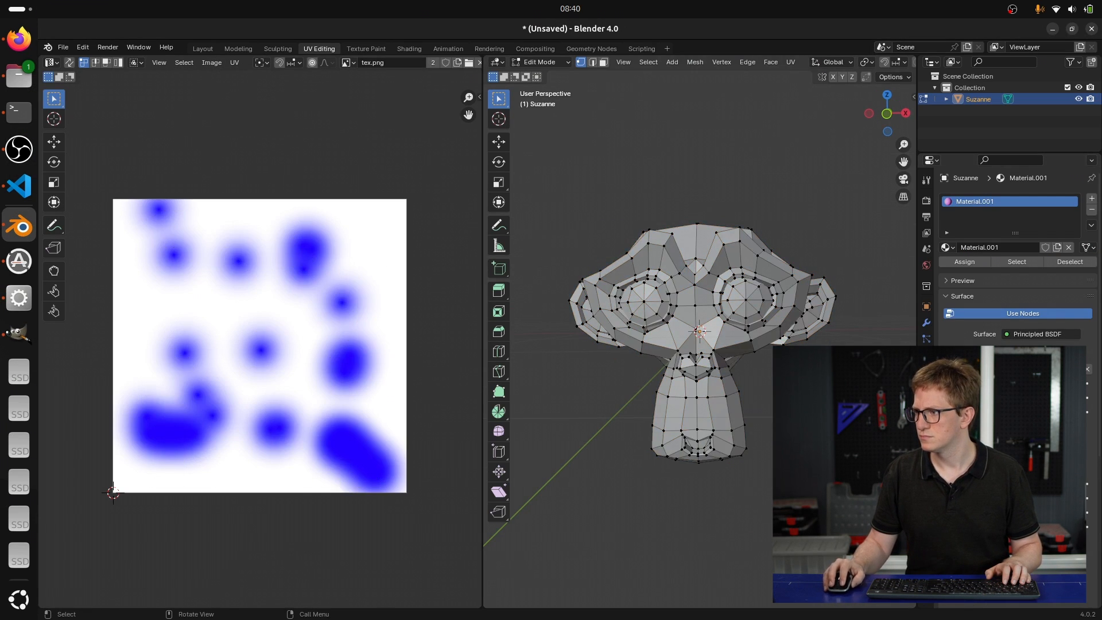
{"action": "left_click", "coordinate": [882, 62]}
{"action": "middle_click_drag", "start_coordinate": [717, 287], "coordinate": [703, 296]}
{"action": "key", "text": "a"}
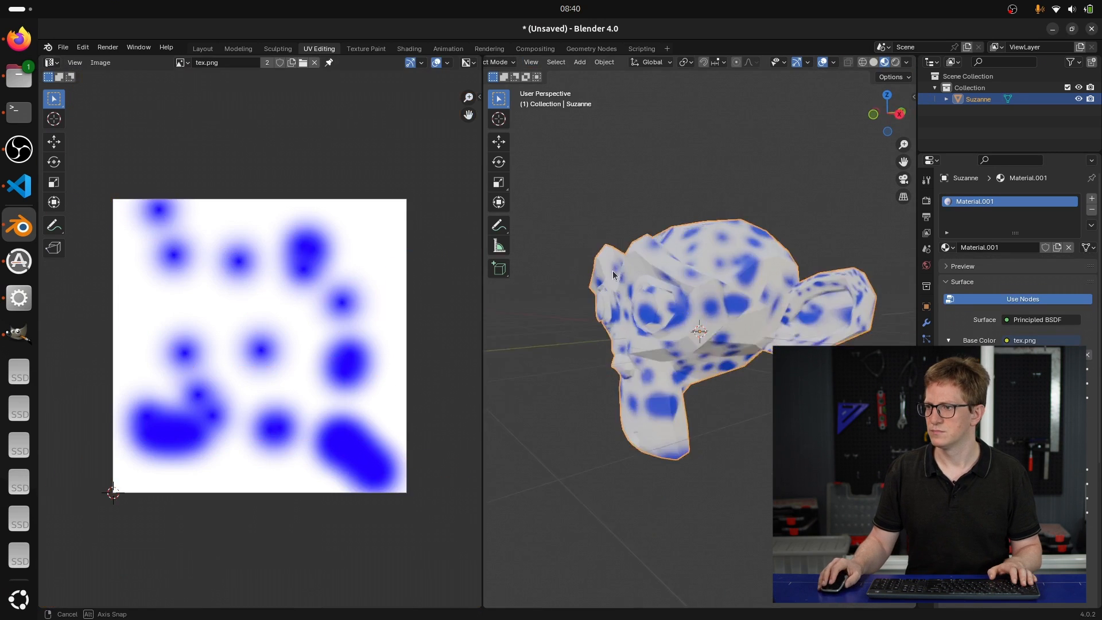
- Return to the Layout workspace and start a Wavefront OBJ export into the Desktop/monkey folder
{"action": "left_click", "coordinate": [203, 49]}
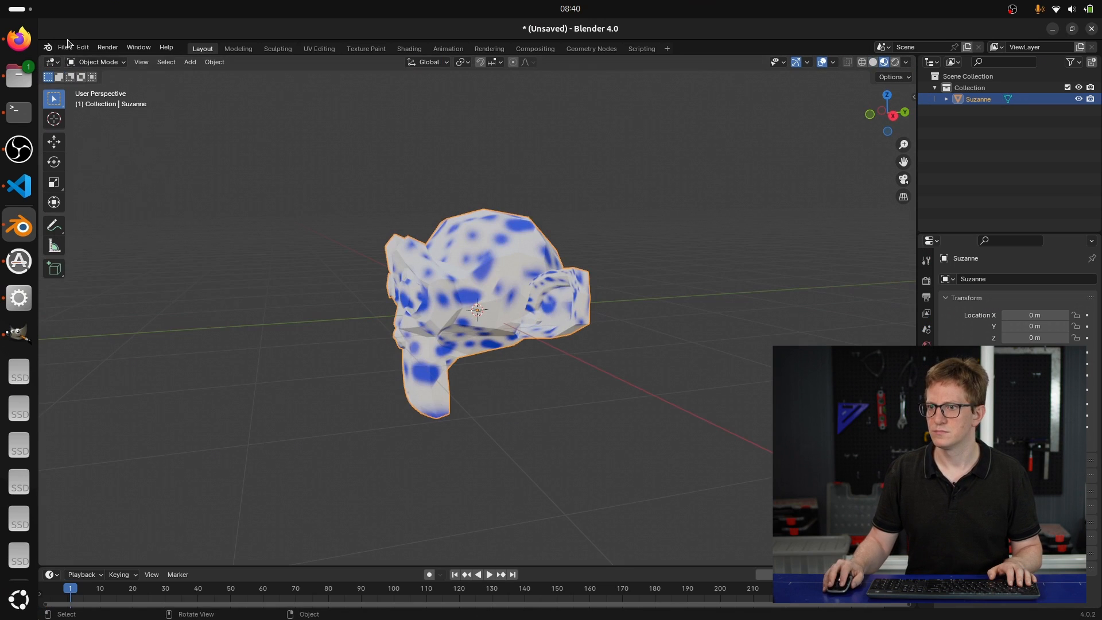
{"action": "left_click", "coordinate": [63, 47]}
{"action": "mouse_move", "coordinate": [82, 221]}
{"action": "left_click", "coordinate": [229, 233]}
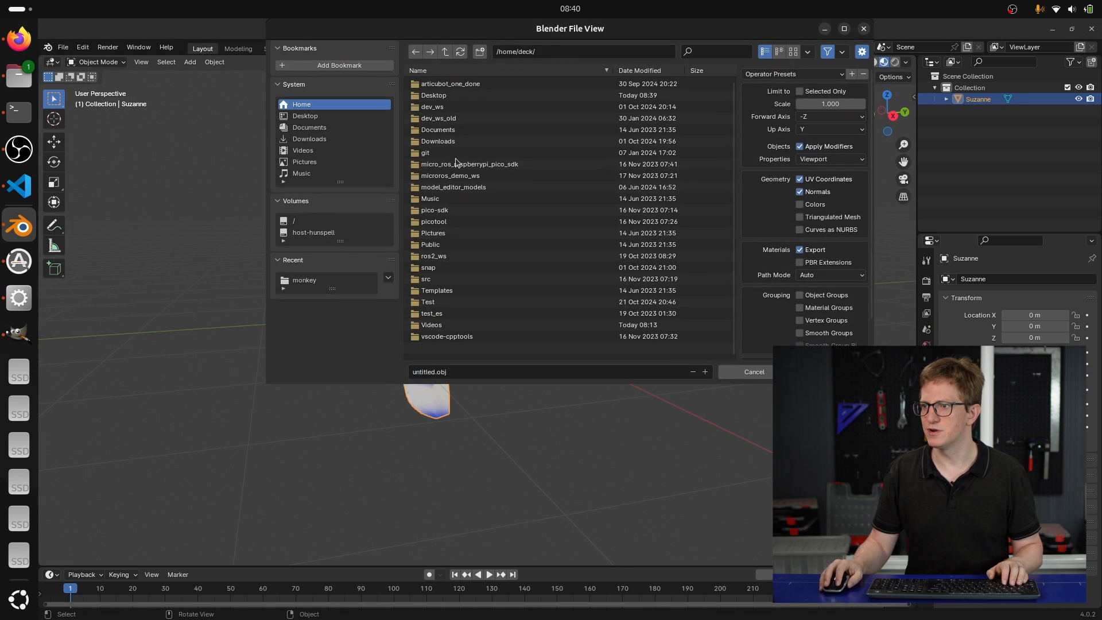
{"action": "double_click", "coordinate": [413, 97]}
{"action": "double_click", "coordinate": [422, 96]}
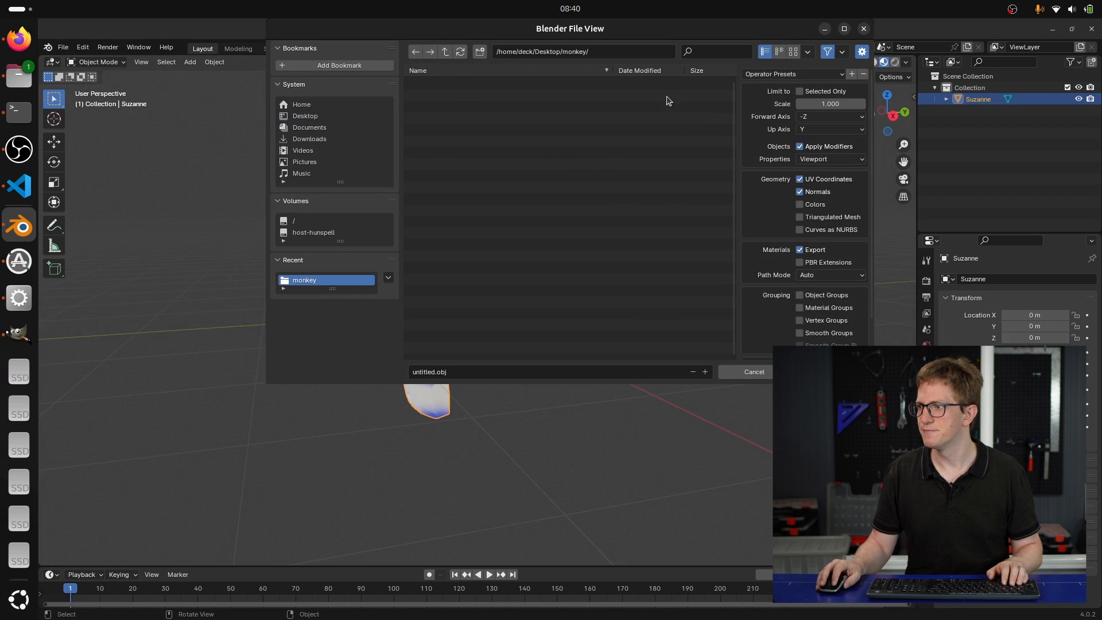
- Set the OBJ export's path mode to Copy and export the model as monkey.obj
{"action": "left_click", "coordinate": [831, 275]}
{"action": "left_click", "coordinate": [826, 340]}
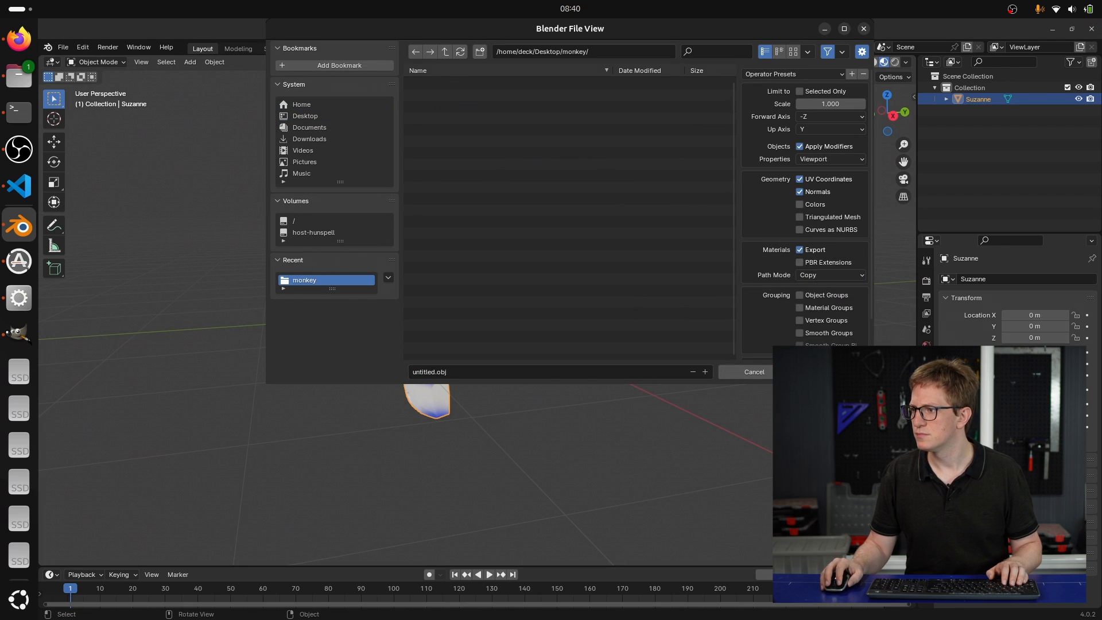
{"action": "scroll", "coordinate": [750, 313], "scroll_direction": "down", "scroll_amount": 2}
{"action": "left_click", "coordinate": [416, 370]}
{"action": "type", "text": "monkey"}
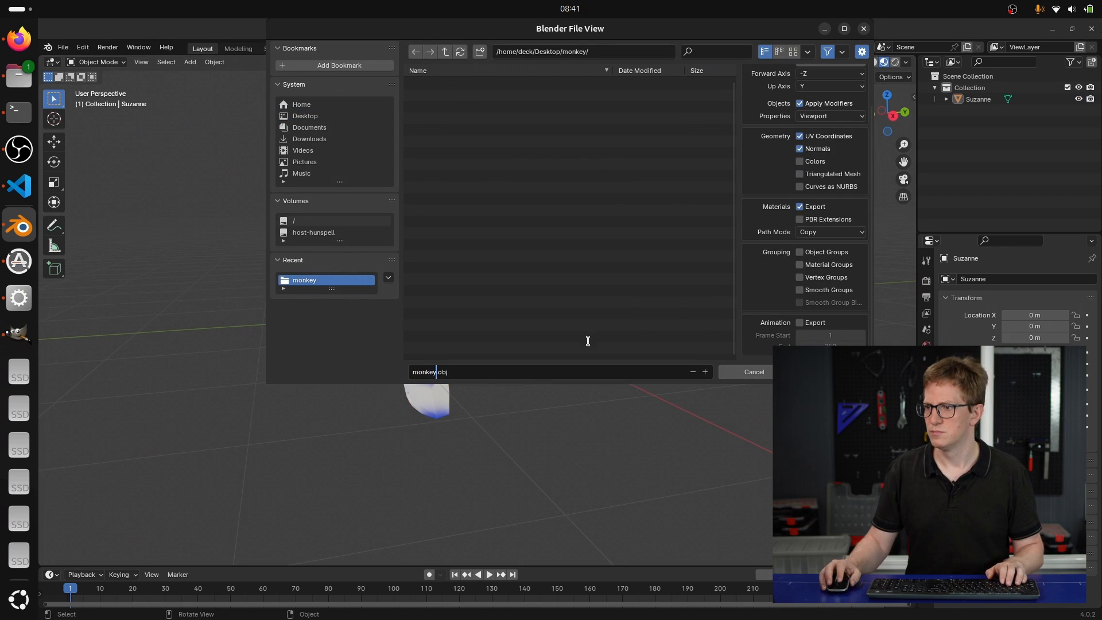
{"action": "key", "text": "Return"}
{"action": "key", "text": "Return"}
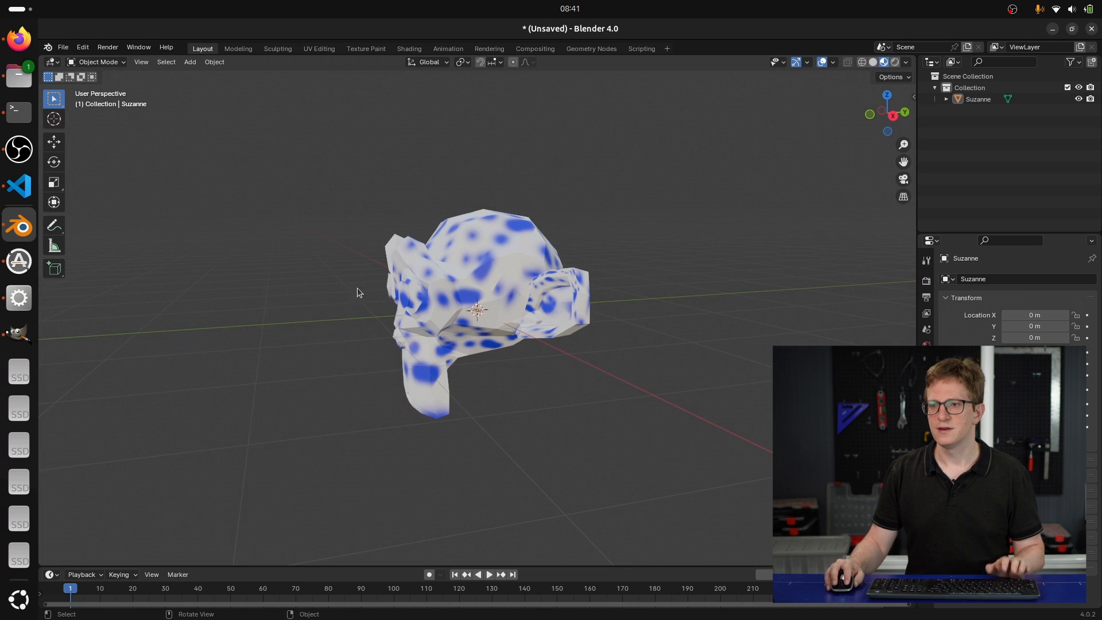
- Switch to Gazebo Sim and start loading a mesh into the world with the file filter set to *.obj
{"action": "left_click", "coordinate": [19, 297]}
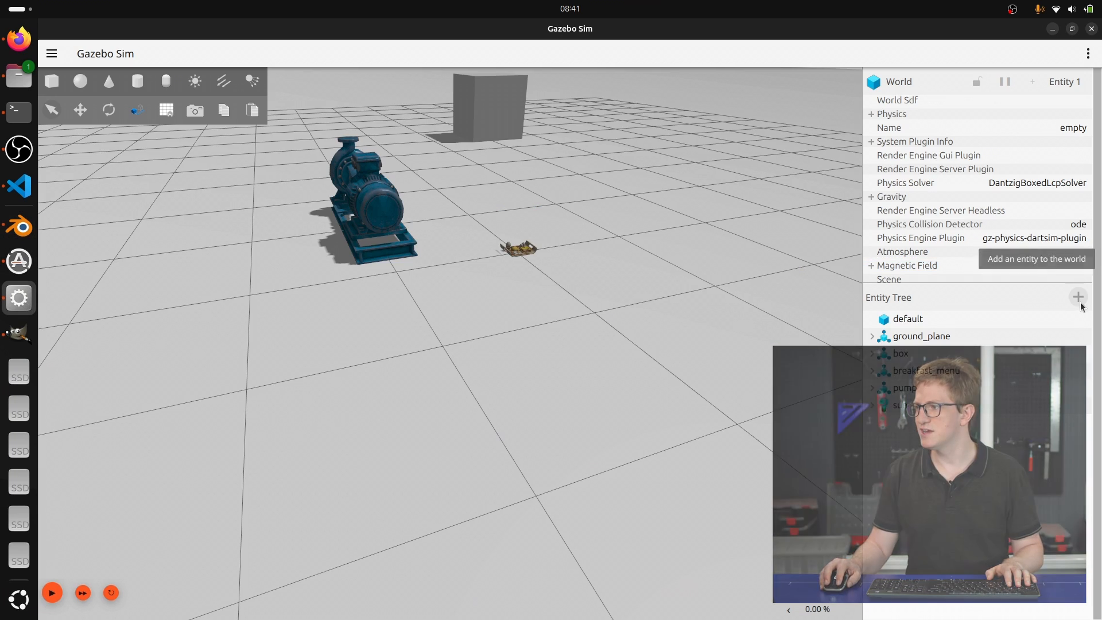
{"action": "left_click", "coordinate": [1078, 296]}
{"action": "left_click", "coordinate": [1027, 478]}
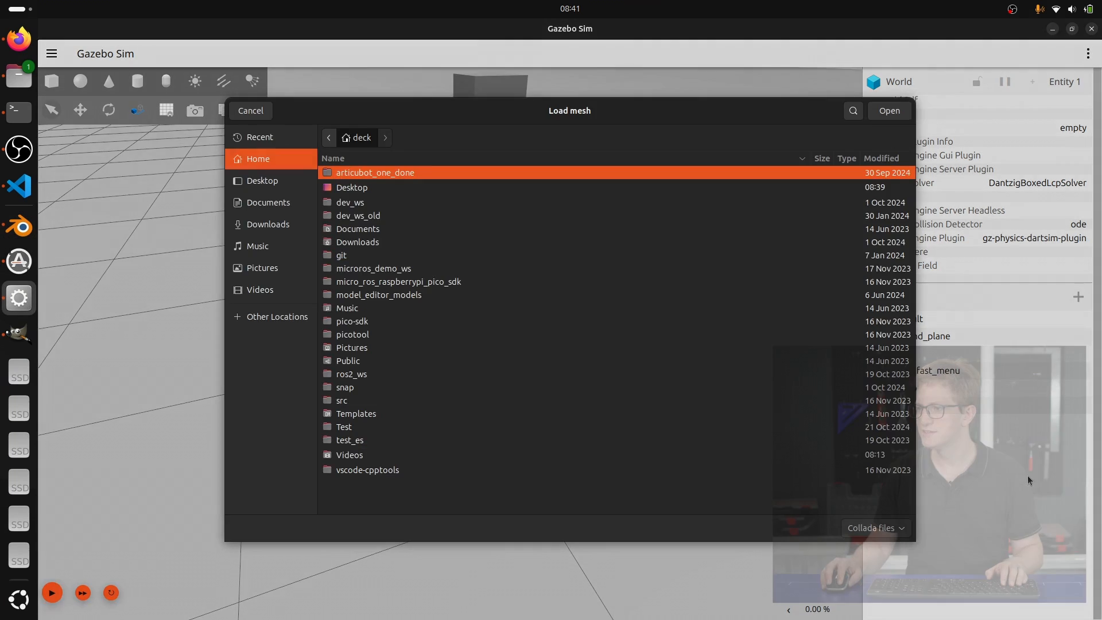
{"action": "left_click", "coordinate": [878, 530]}
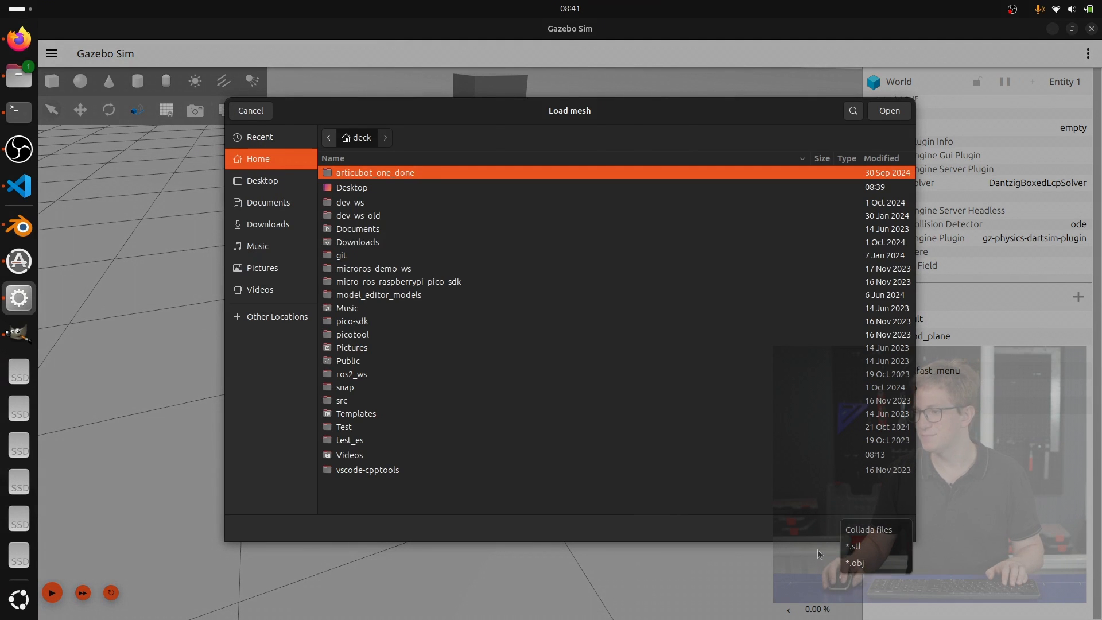
{"action": "left_click", "coordinate": [857, 563]}
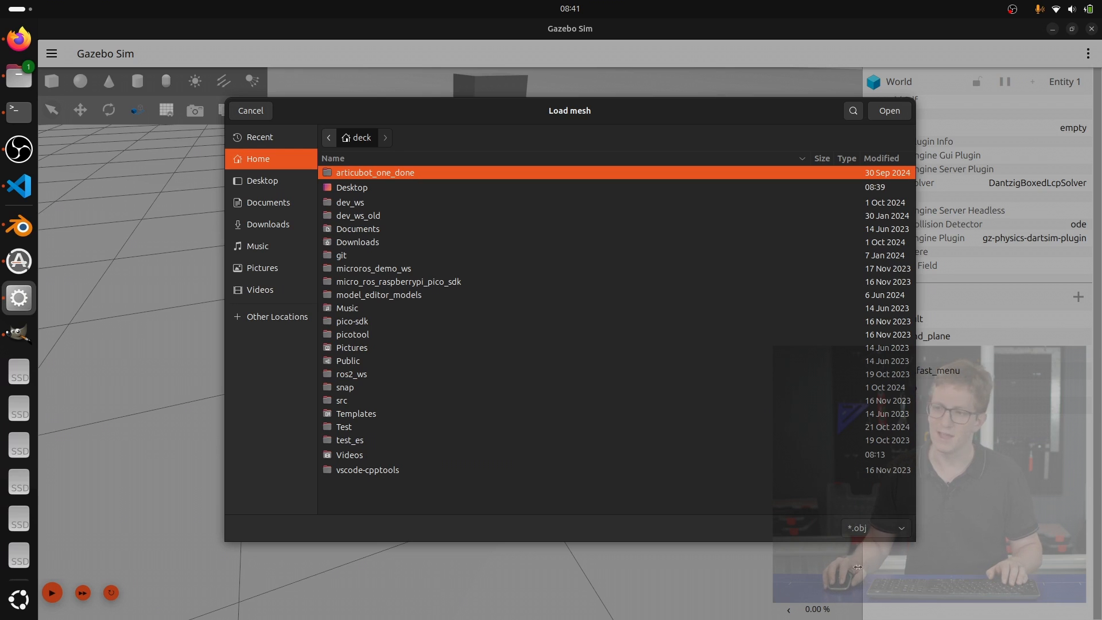
- Load monkey.obj from the Desktop/monkey folder and place it on the ground plane near the pump
{"action": "left_click", "coordinate": [273, 181]}
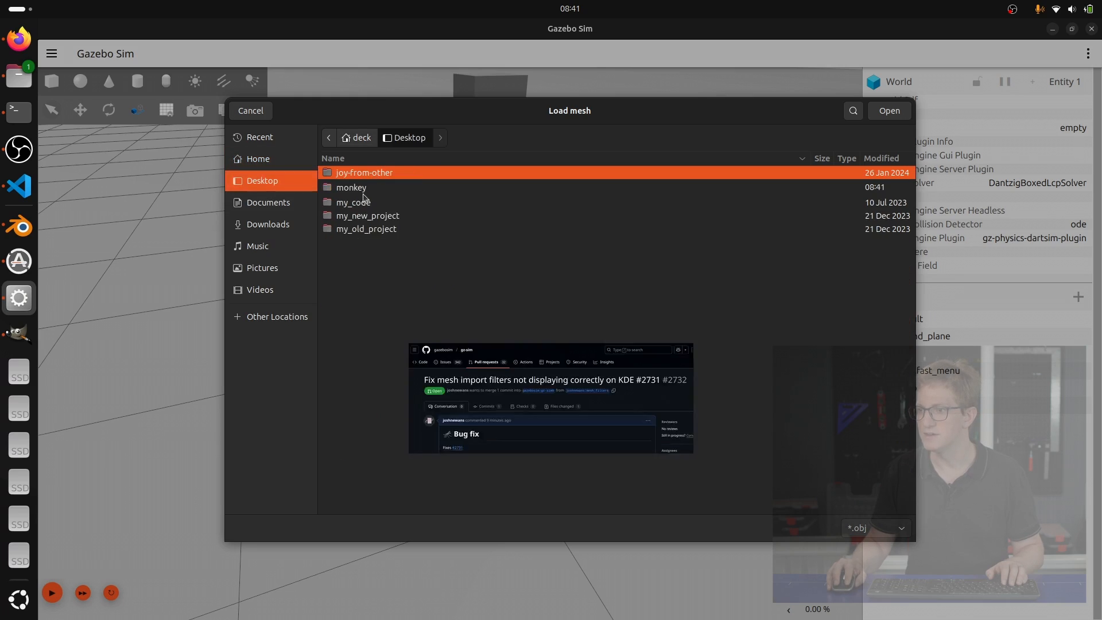
{"action": "double_click", "coordinate": [363, 189]}
{"action": "double_click", "coordinate": [376, 172]}
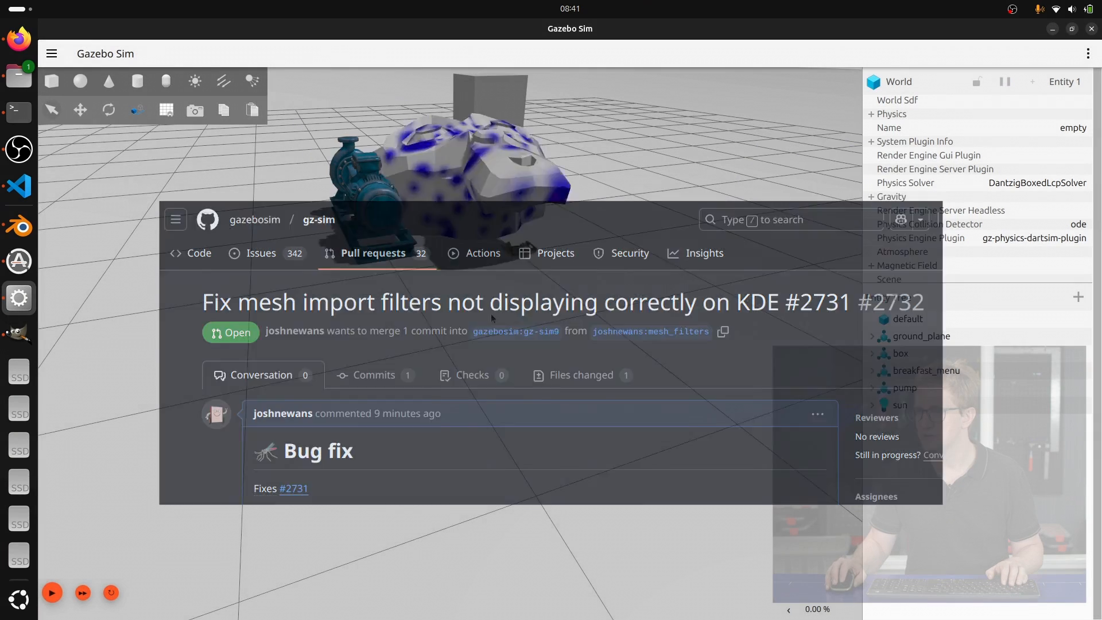
{"action": "scroll", "coordinate": [373, 405], "scroll_direction": "down", "scroll_amount": 3}
{"action": "scroll", "coordinate": [646, 305], "scroll_direction": "down", "scroll_amount": 2}
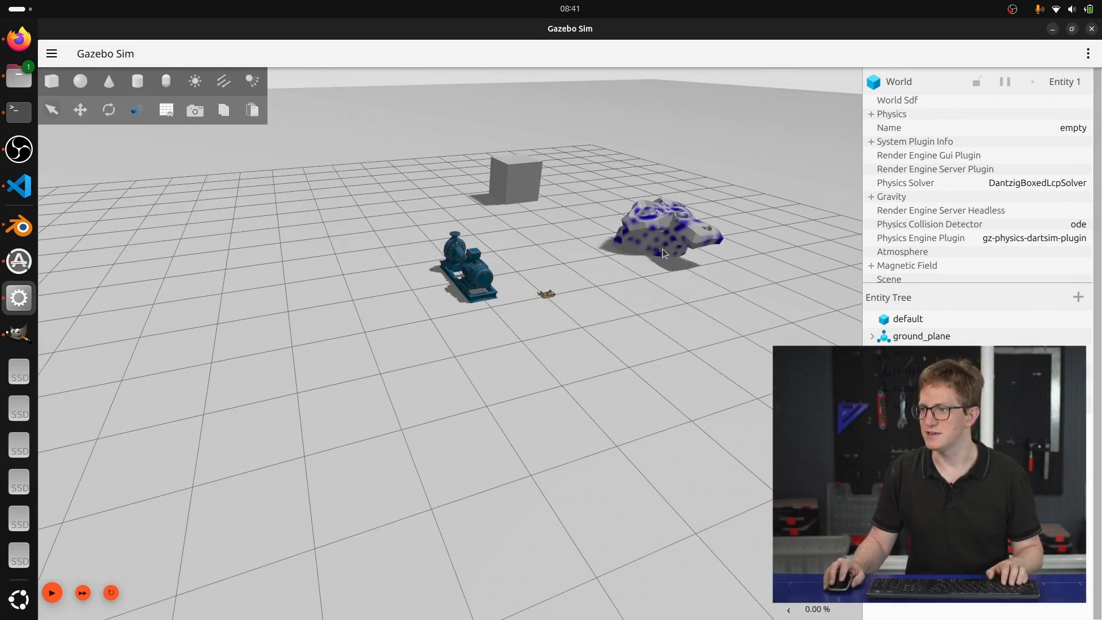
{"action": "left_click", "coordinate": [674, 275]}
- Select the monkey model and raise it above the ground with the translate tool
{"action": "middle_click_drag", "start_coordinate": [689, 314], "coordinate": [620, 276]}
{"action": "scroll", "coordinate": [630, 283], "scroll_direction": "down", "scroll_amount": 4}
{"action": "left_click", "coordinate": [731, 288]}
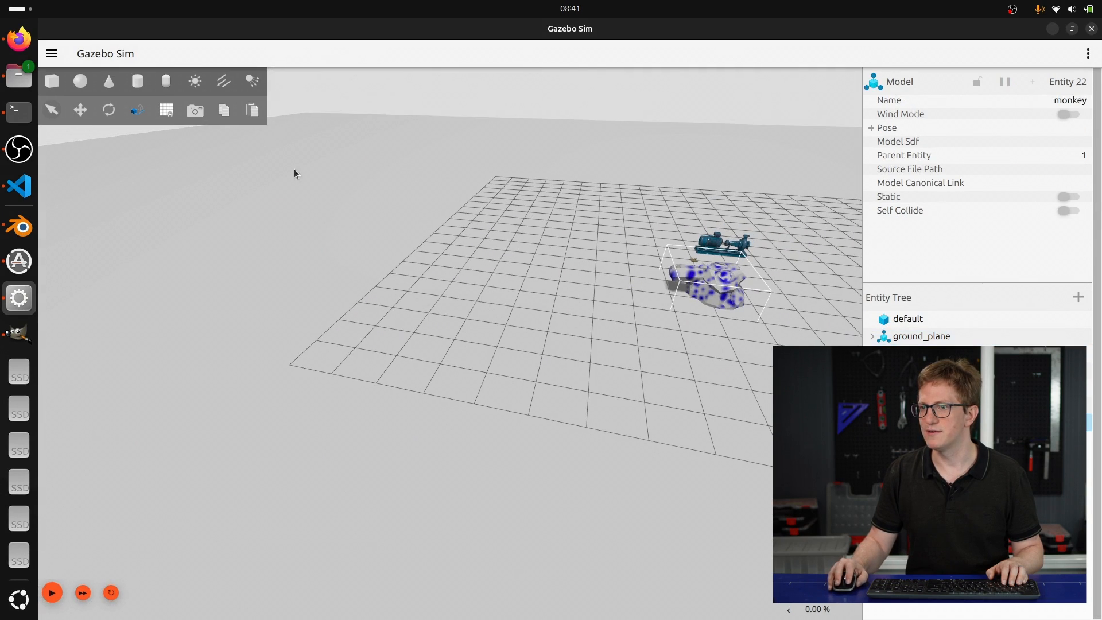
{"action": "left_click", "coordinate": [80, 110]}
{"action": "left_click_drag", "start_coordinate": [754, 127], "coordinate": [750, 36]}
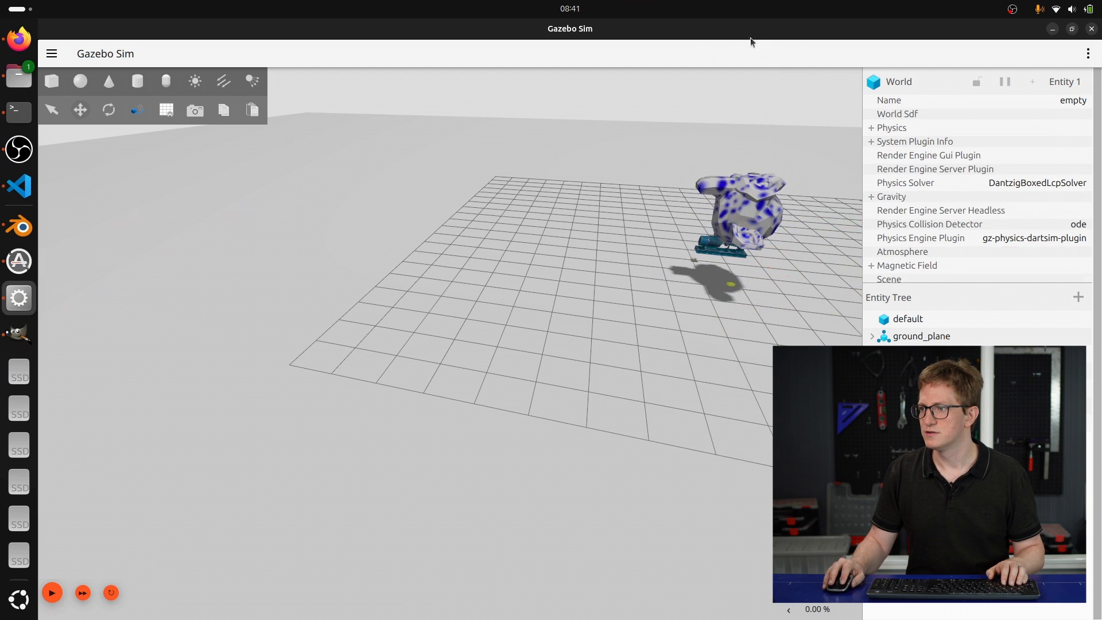
- Run the simulation, inspect the monkey's fall and resting position up close, and pause it
{"action": "left_click", "coordinate": [55, 599]}
{"action": "left_click", "coordinate": [57, 593]}
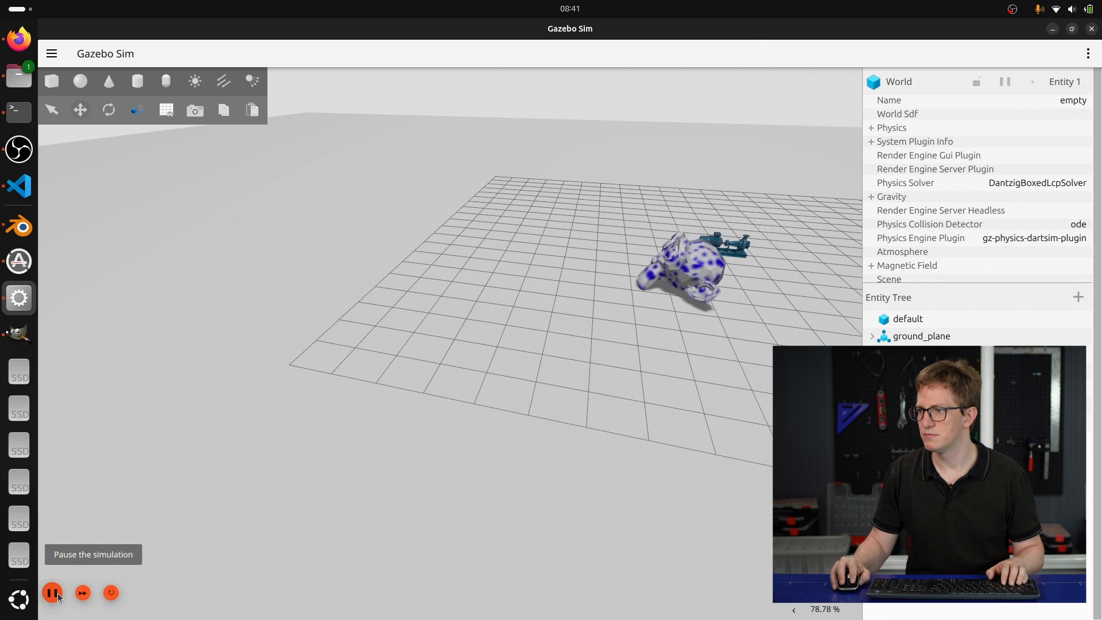
{"action": "middle_click_drag", "start_coordinate": [528, 308], "coordinate": [696, 259]}
{"action": "scroll", "coordinate": [696, 259], "scroll_direction": "down", "scroll_amount": 5}
{"action": "scroll", "coordinate": [637, 221], "scroll_direction": "up", "scroll_amount": 5}
{"action": "middle_click_drag", "start_coordinate": [643, 208], "coordinate": [598, 268]}
{"action": "scroll", "coordinate": [599, 270], "scroll_direction": "up", "scroll_amount": 5}
{"action": "left_click", "coordinate": [53, 593]}
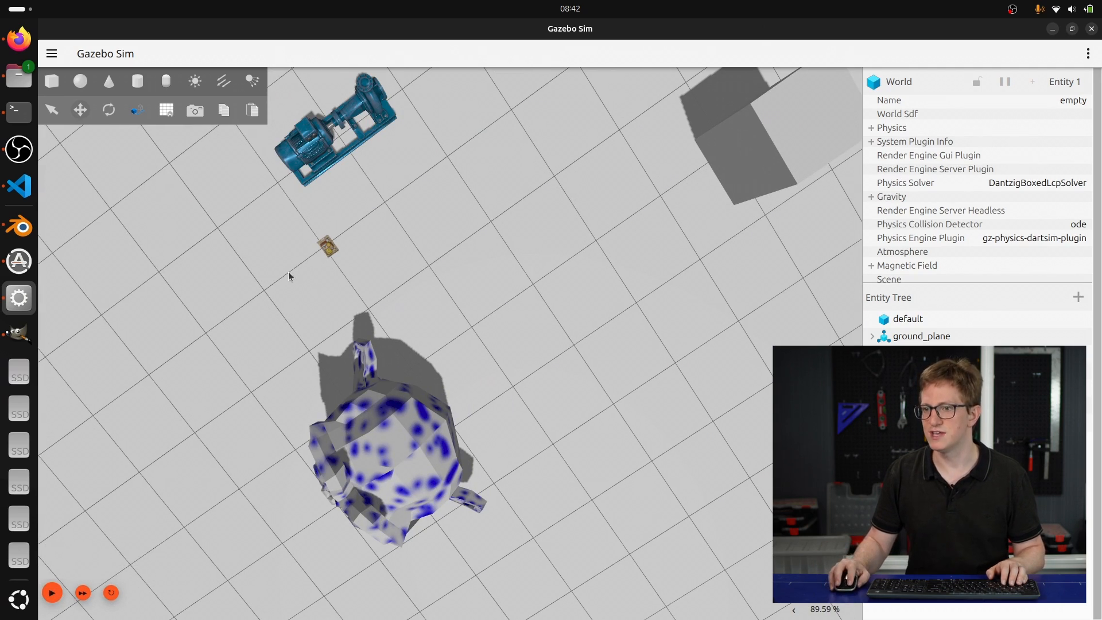
- Switch to Visual Studio Code and duplicate the whole pump model block directly below the original in my_world_expand.sdf
{"action": "left_click", "coordinate": [17, 188]}
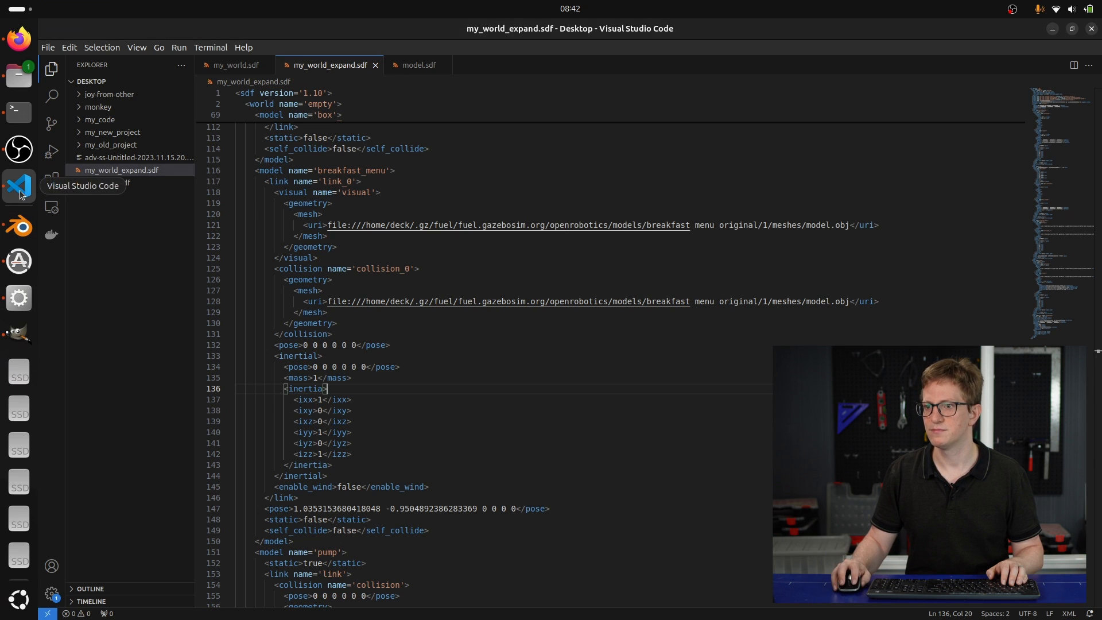
{"action": "scroll", "coordinate": [419, 319], "scroll_direction": "down", "scroll_amount": 7}
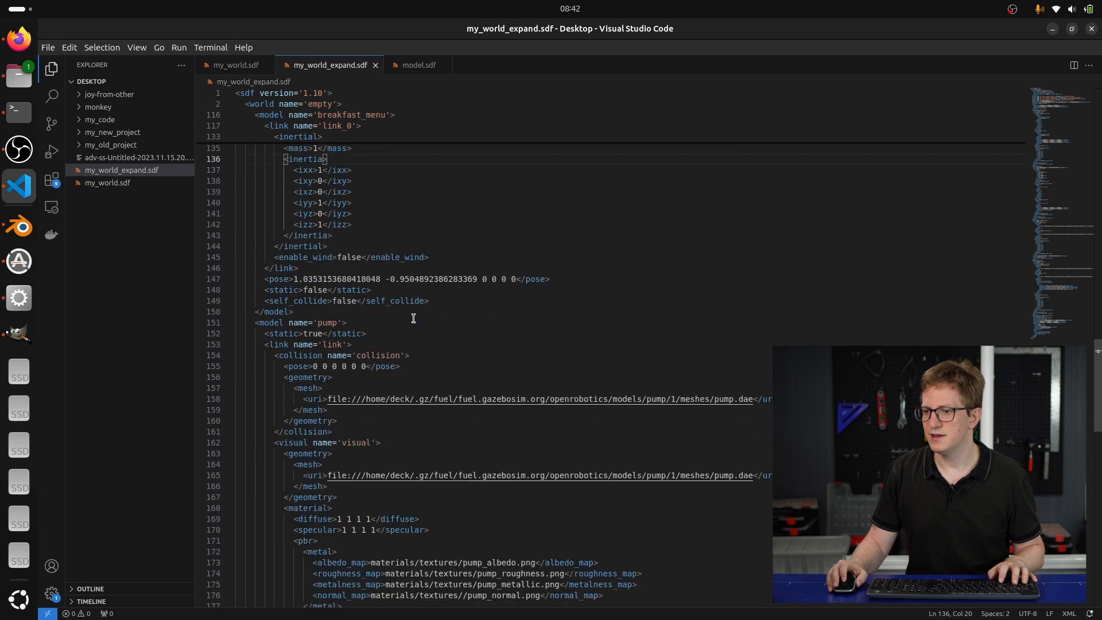
{"action": "scroll", "coordinate": [414, 320], "scroll_direction": "down", "scroll_amount": 13}
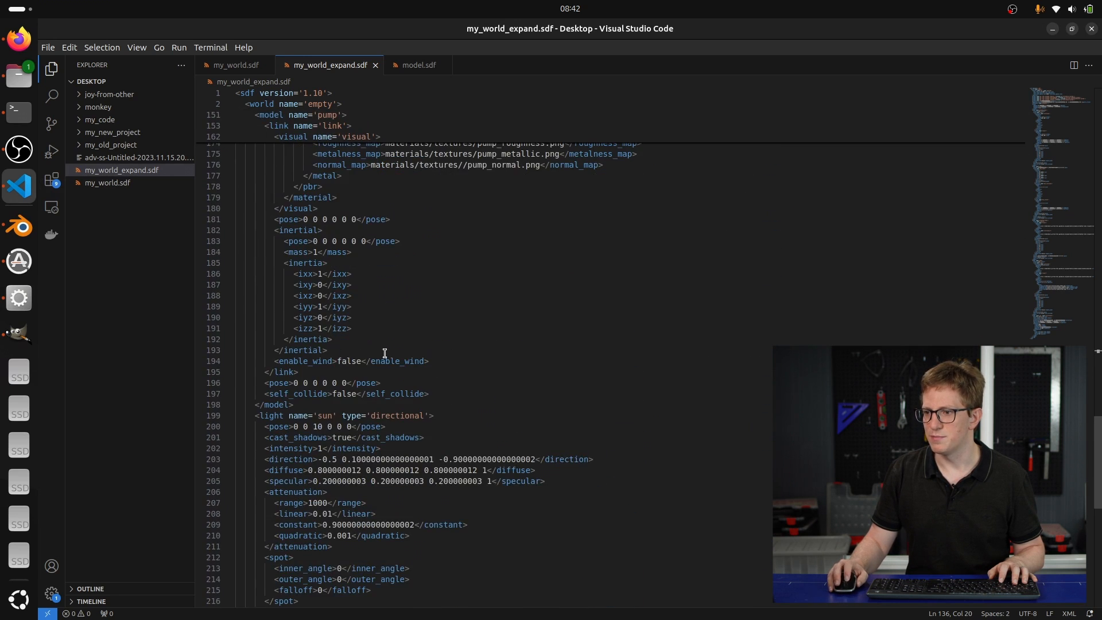
{"action": "scroll", "coordinate": [310, 406], "scroll_direction": "up", "scroll_amount": 12}
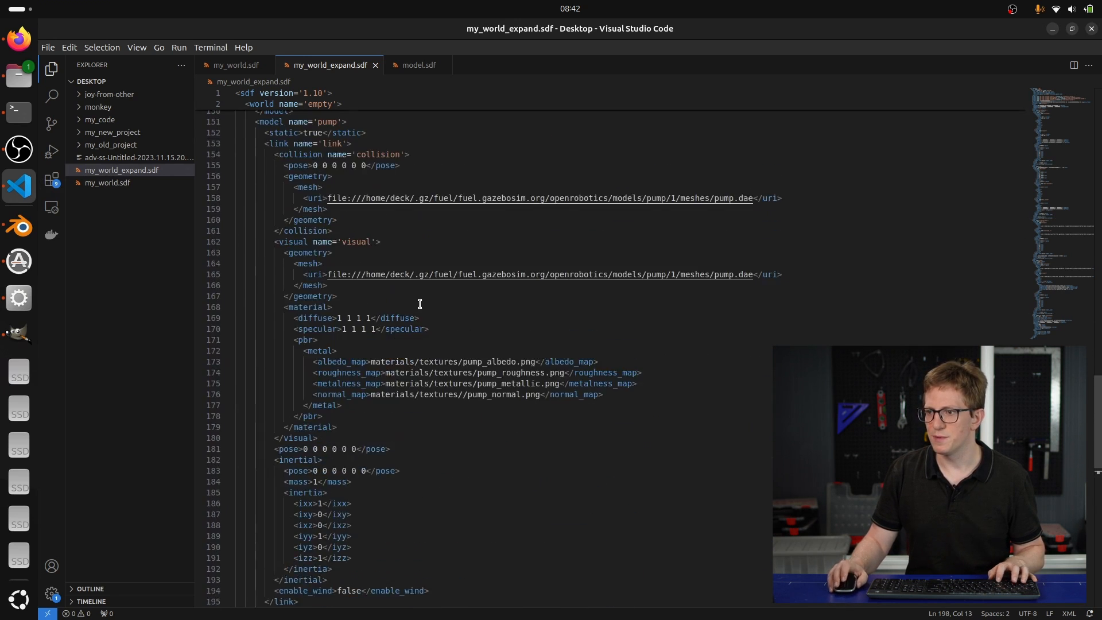
{"action": "left_click", "coordinate": [326, 294], "text": "shift"}
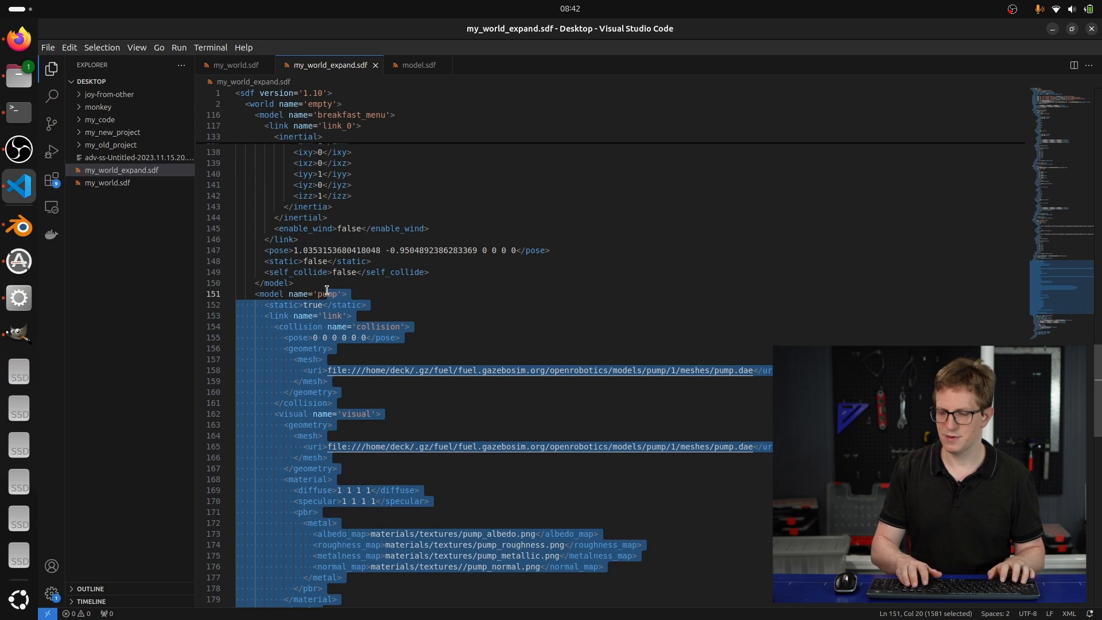
{"action": "scroll", "coordinate": [327, 298], "scroll_direction": "down", "scroll_amount": 12}
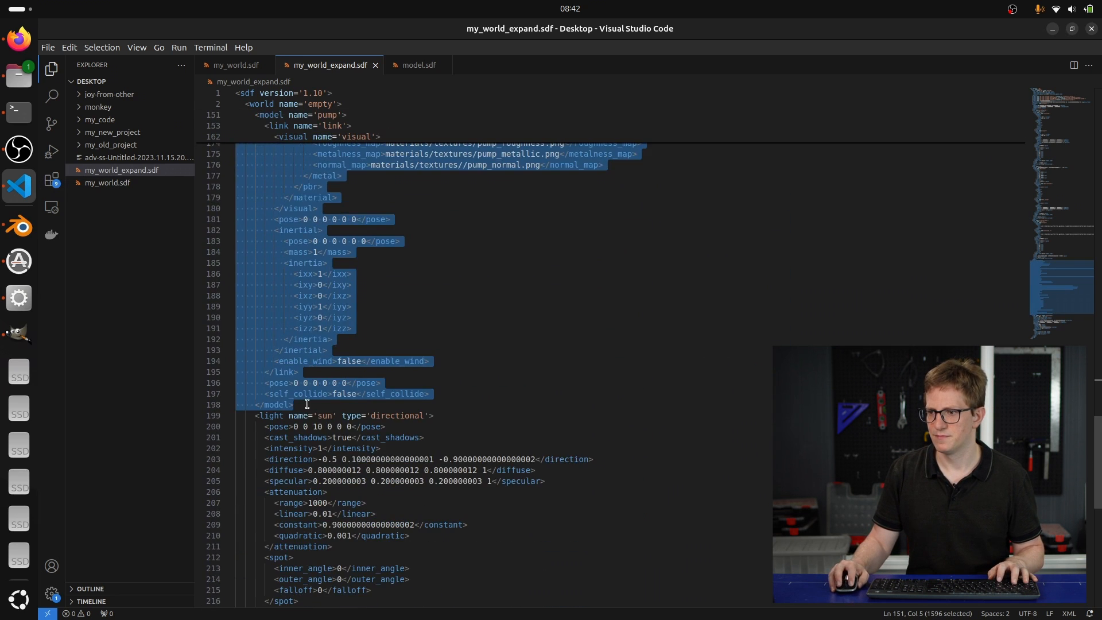
{"action": "key", "text": "ctrl+c"}
{"action": "left_click", "coordinate": [301, 407]}
{"action": "key", "text": "Return"}
{"action": "key", "text": "Return"}
{"action": "key", "text": "ctrl+v"}
{"action": "scroll", "coordinate": [354, 477], "scroll_direction": "up", "scroll_amount": 2}
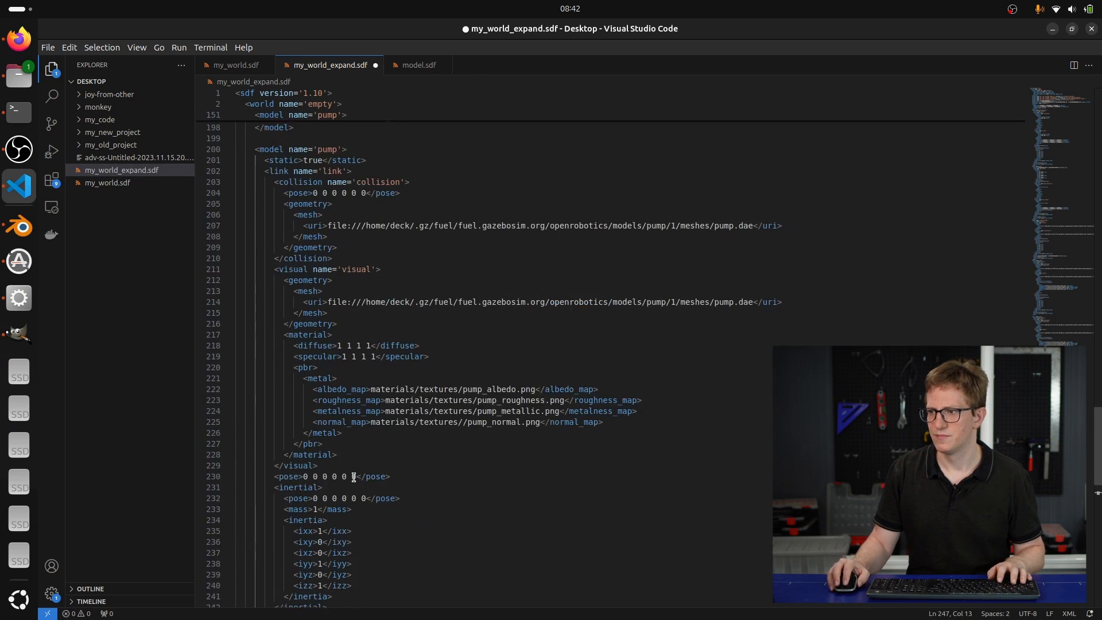
- Replace the duplicated model's collision mesh URI with file:///home/deck/Desktop/monkey/monkey.obj, taking the folder path from Files
{"action": "scroll", "coordinate": [353, 478], "scroll_direction": "up", "scroll_amount": 2}
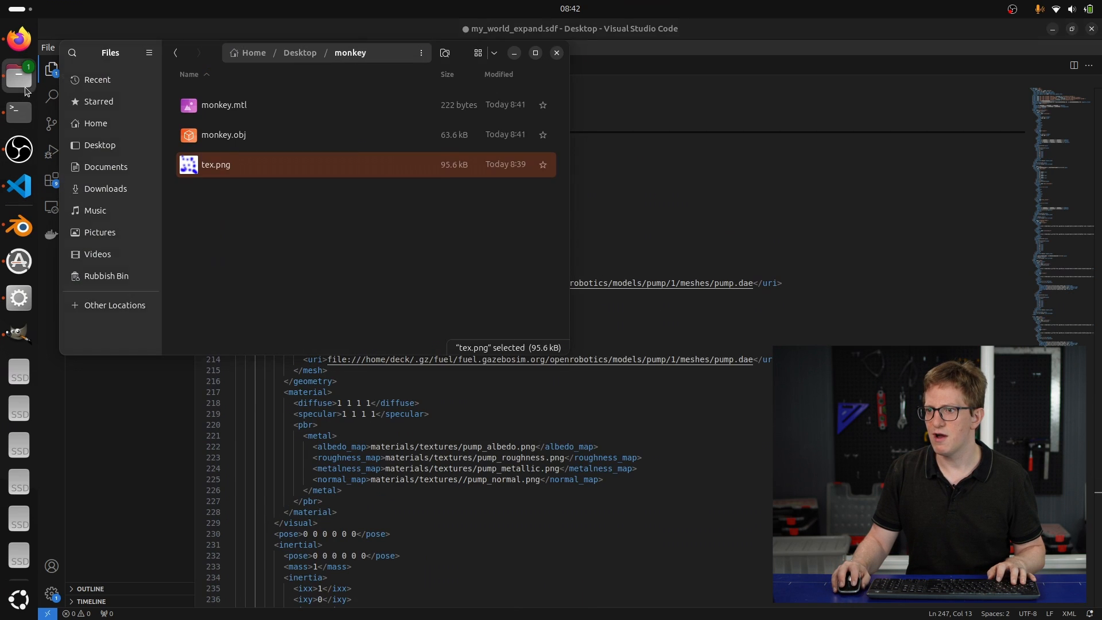
{"action": "right_click", "coordinate": [216, 140]}
{"action": "left_click", "coordinate": [518, 222]}
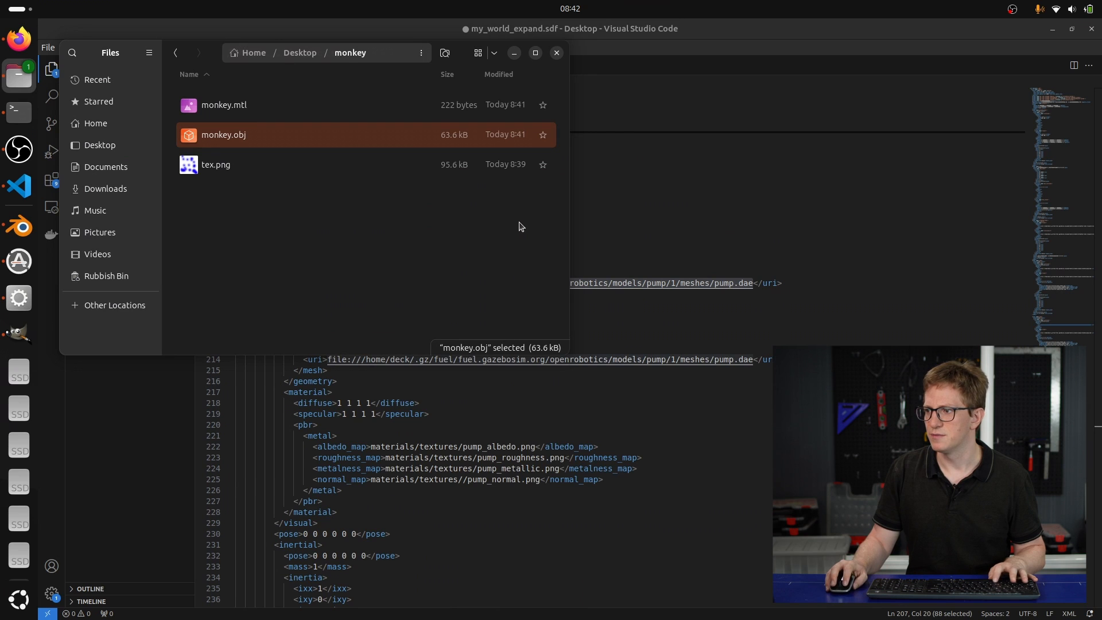
{"action": "key", "text": "ctrl+l"}
{"action": "key", "text": "alt+Tab"}
{"action": "left_click_drag", "start_coordinate": [752, 283], "coordinate": [369, 281]}
{"action": "key", "text": "ctrl+v"}
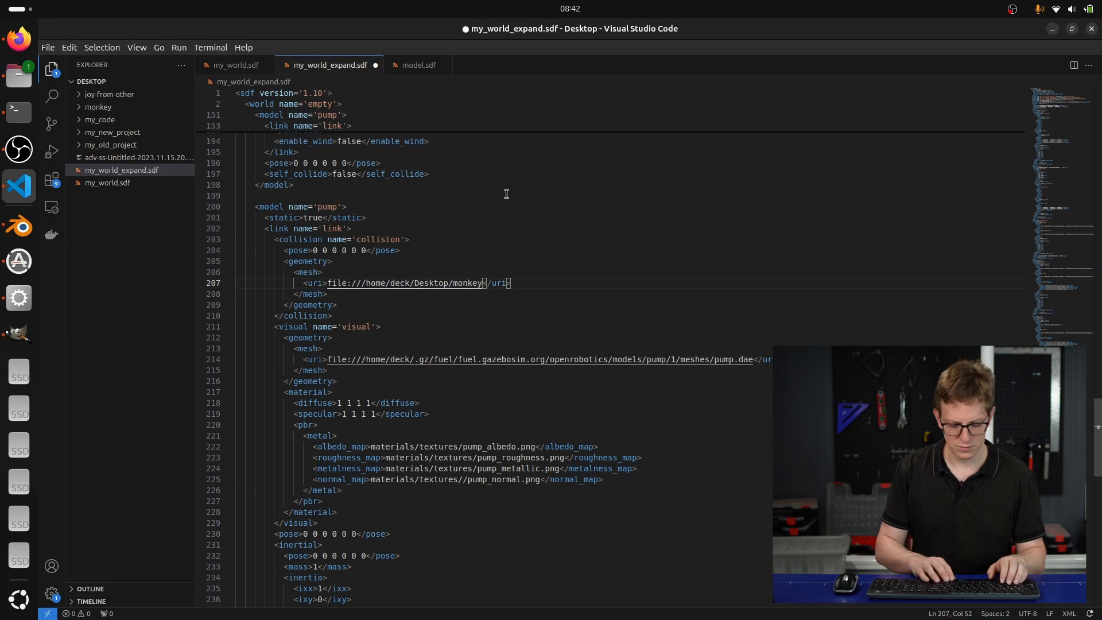
{"action": "type", "text": "/monkey"}
- Copy the monkey.obj collision URI over the visual mesh URI in the duplicated model
{"action": "left_click", "coordinate": [328, 283], "text": "shift"}
{"action": "key", "text": "ctrl+c"}
{"action": "left_click_drag", "start_coordinate": [327, 359], "coordinate": [752, 359]}
{"action": "key", "text": "ctrl+v"}
- Delete the material block from the duplicated model's visual and save my_world_expand.sdf
{"action": "left_click_drag", "start_coordinate": [340, 511], "coordinate": [136, 398]}
{"action": "key", "text": "shift+Up"}
{"action": "key", "text": "BackSpace"}
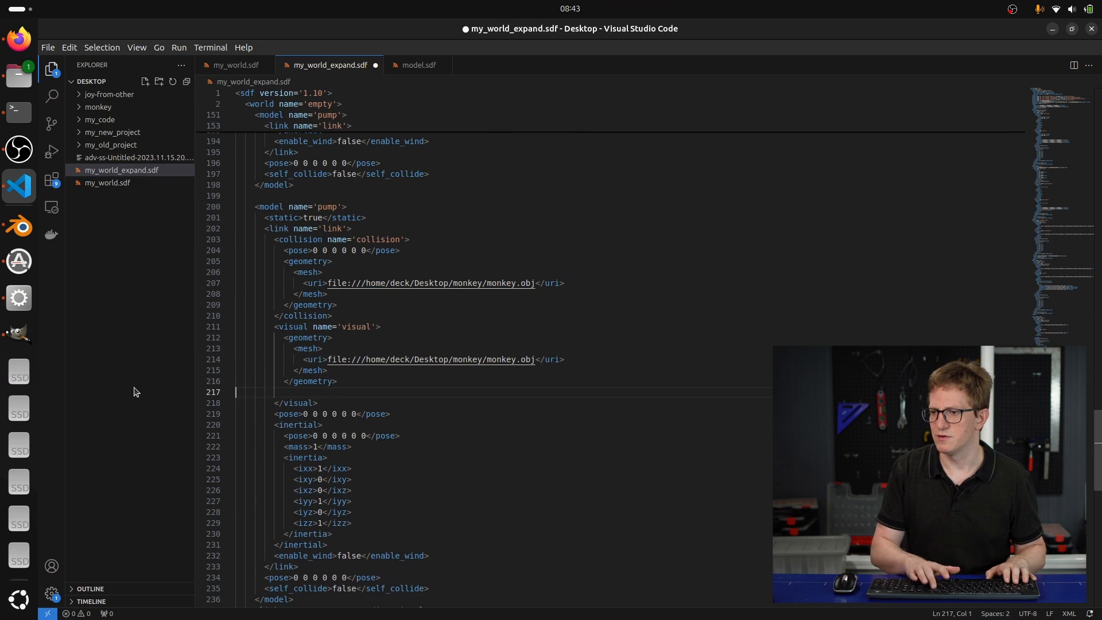
{"action": "key", "text": "BackSpace"}
{"action": "scroll", "coordinate": [475, 337], "scroll_direction": "down", "scroll_amount": 2}
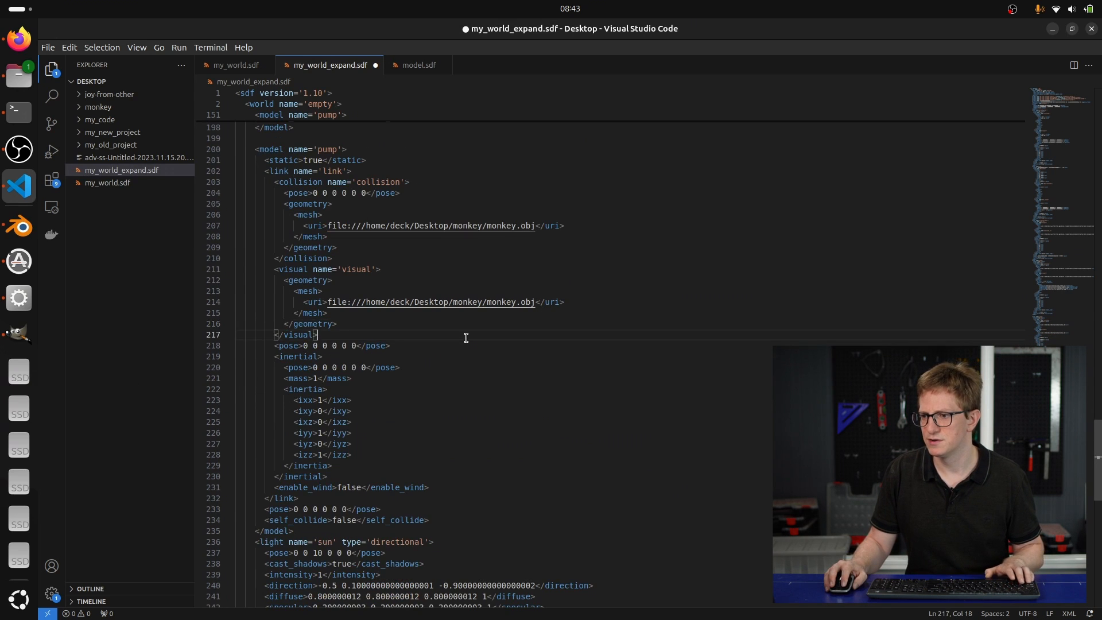
{"action": "key", "text": "ctrl+s"}
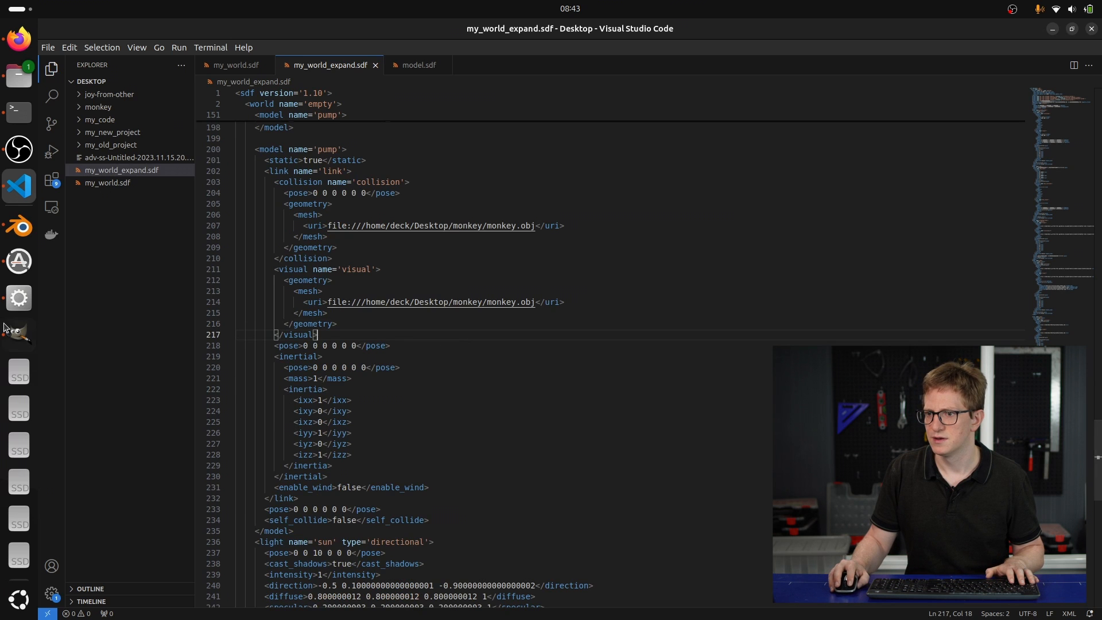
- Close the running Gazebo simulation and run gz sim --verbose 3 ~/Desktop/my_world_expand.sdf in the terminal
{"action": "left_click", "coordinate": [9, 298]}
{"action": "left_click", "coordinate": [1091, 29]}
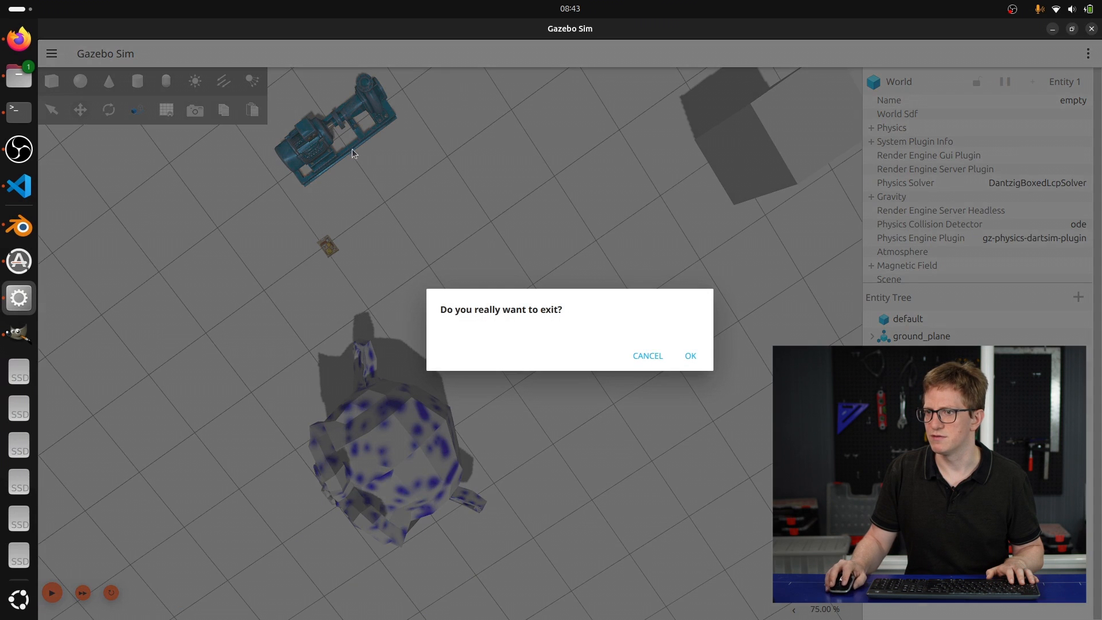
{"action": "left_click", "coordinate": [692, 357]}
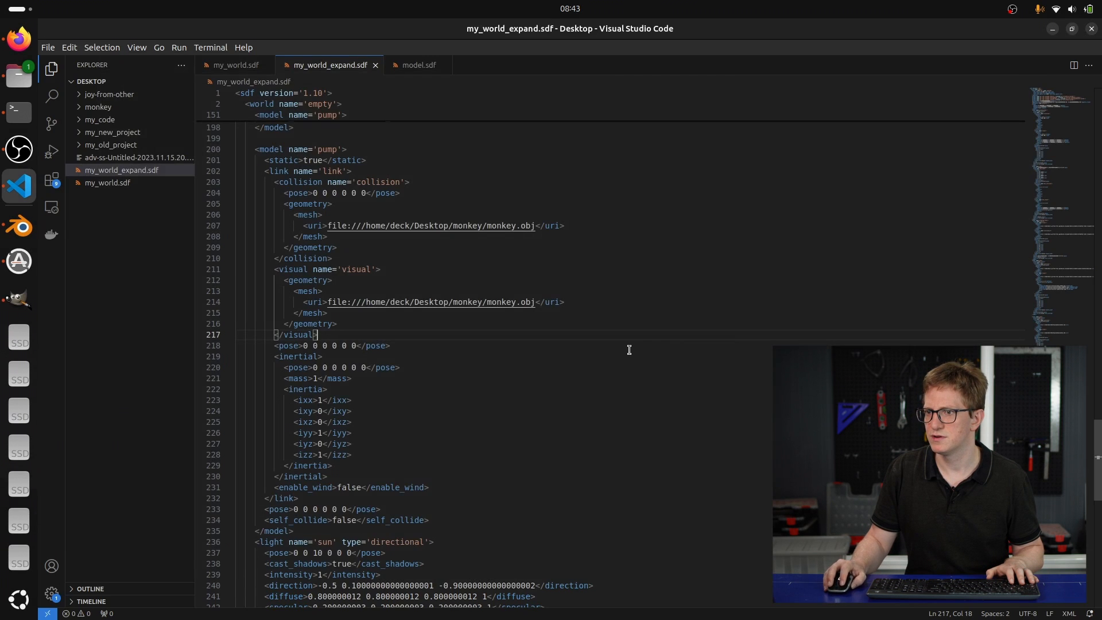
{"action": "left_click", "coordinate": [19, 112]}
{"action": "key", "text": "ctrl+Page_Up"}
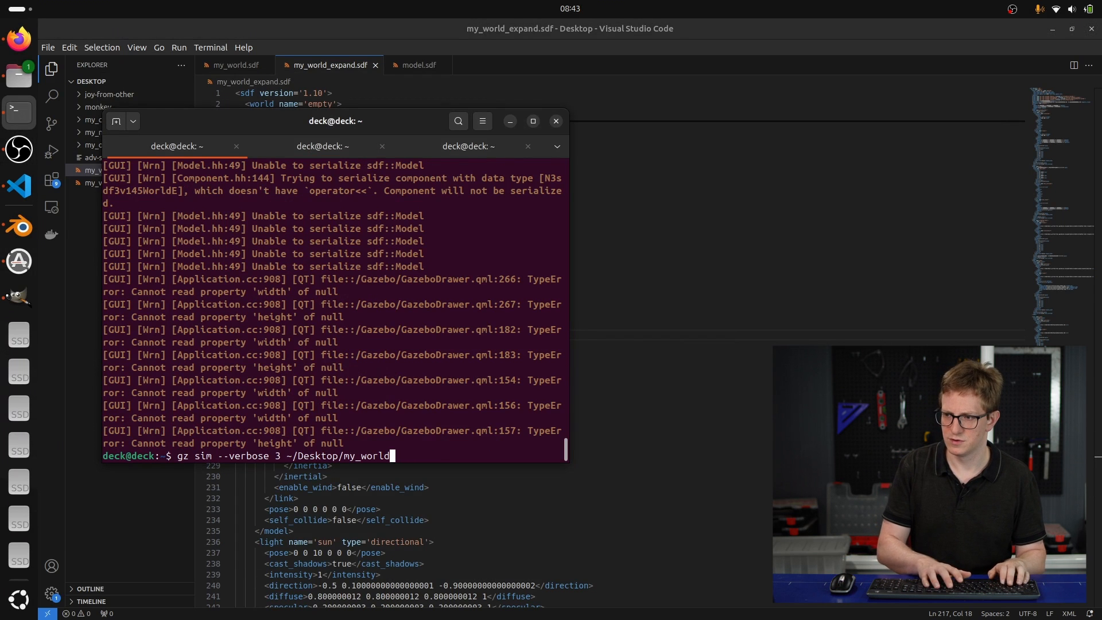
{"action": "key", "text": "Return"}
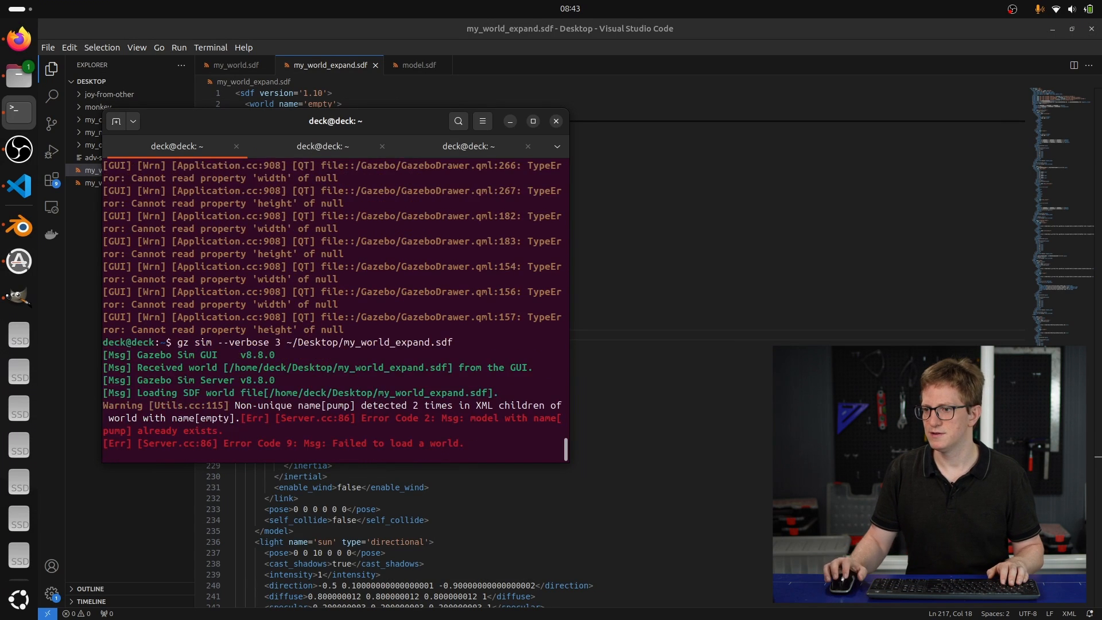
- Rename the duplicated pump model to monkey in my_world_expand.sdf and save the file
{"action": "left_click", "coordinate": [597, 281]}
{"action": "scroll", "coordinate": [459, 353], "scroll_direction": "up", "scroll_amount": 2}
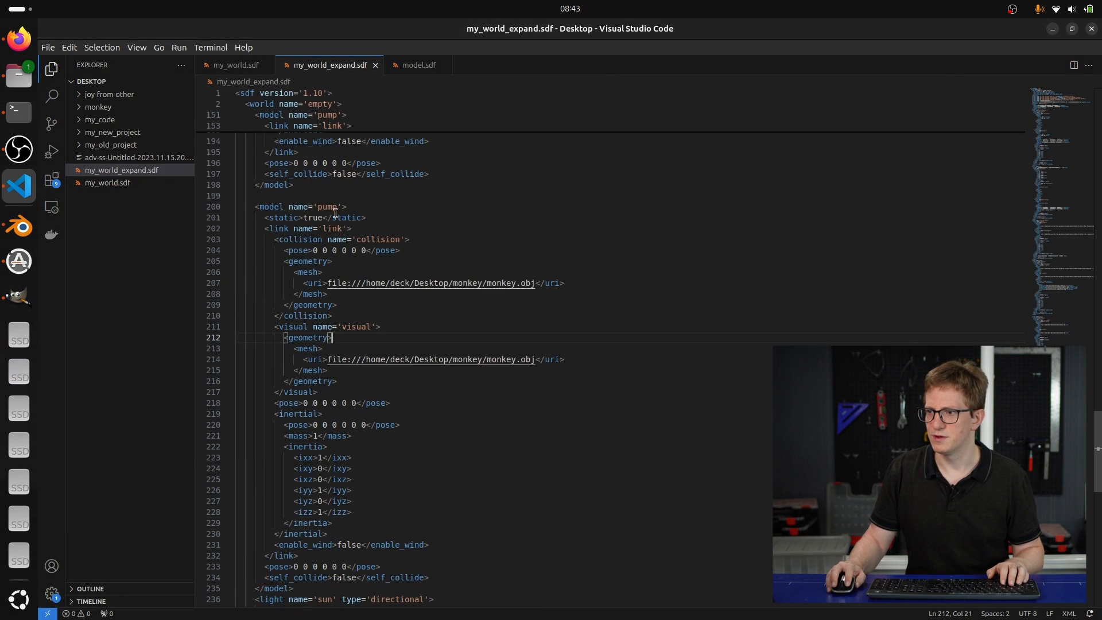
{"action": "type", "text": "monkey"}
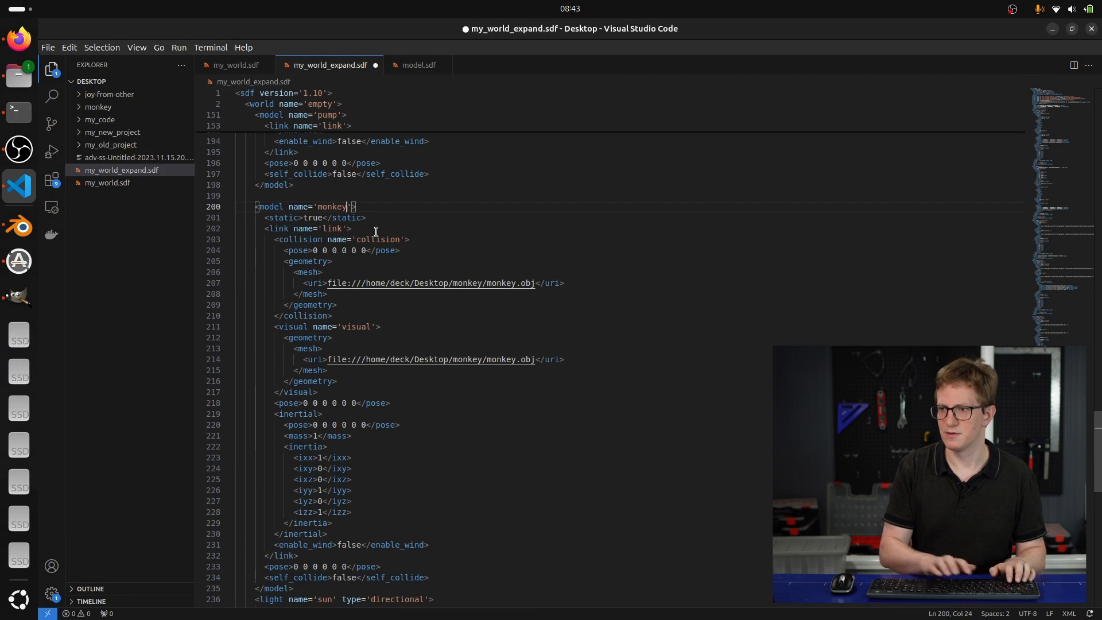
- Relaunch my_world_expand.sdf from the terminal and examine the textured monkey mesh from several angles in Gazebo Sim
{"action": "left_click", "coordinate": [19, 111]}
{"action": "key", "text": "Up"}
{"action": "key", "text": "Return"}
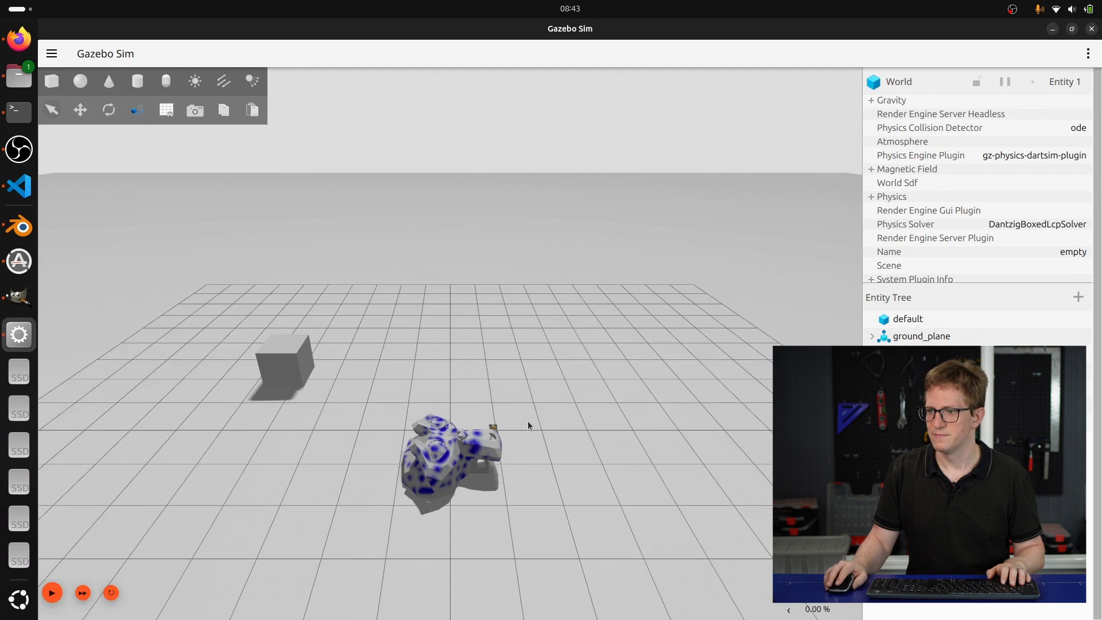
{"action": "middle_click_drag", "start_coordinate": [528, 422], "coordinate": [567, 354]}
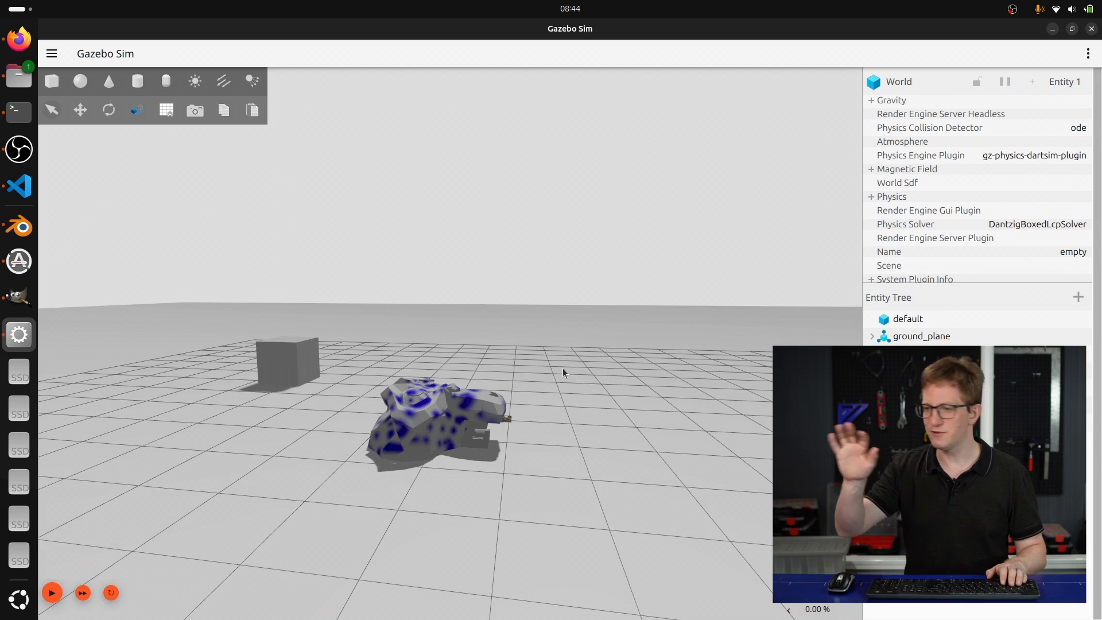
{"action": "middle_click_drag", "start_coordinate": [511, 404], "coordinate": [572, 359]}
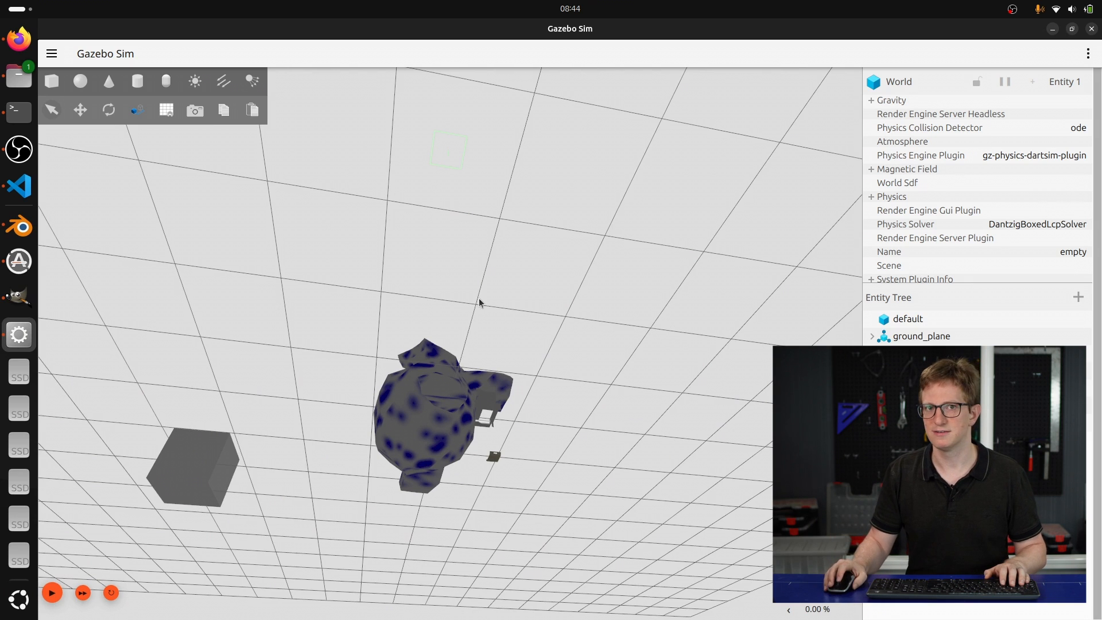
{"action": "middle_click_drag", "start_coordinate": [463, 303], "coordinate": [281, 315]}
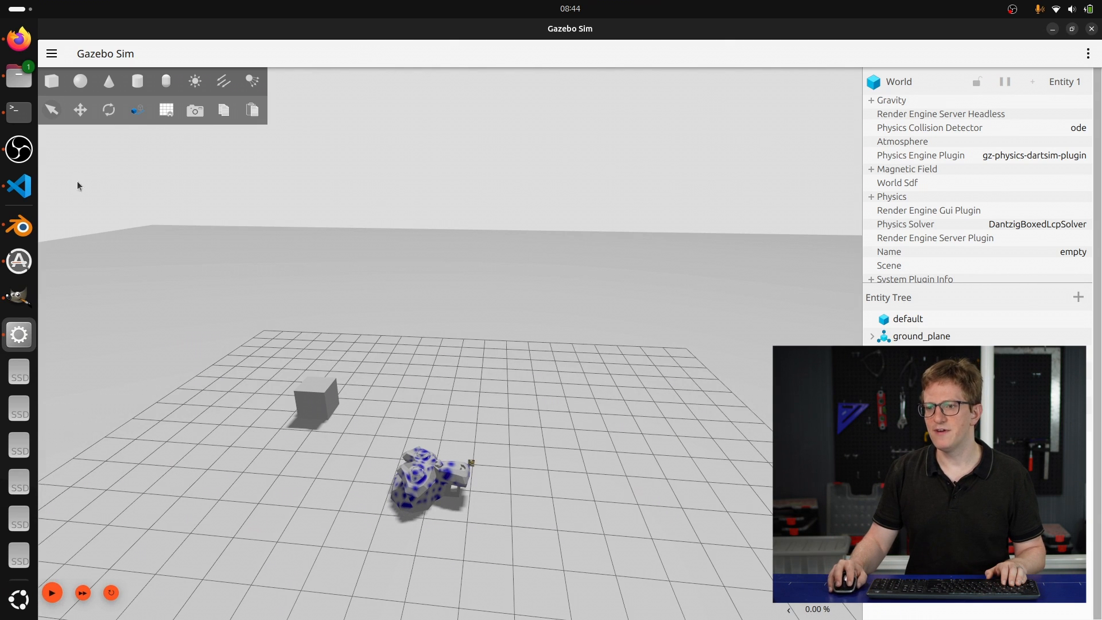
- Review the monkey model's code in Visual Studio Code and go back to the breakfast menu original folder in Files
{"action": "left_click", "coordinate": [24, 193]}
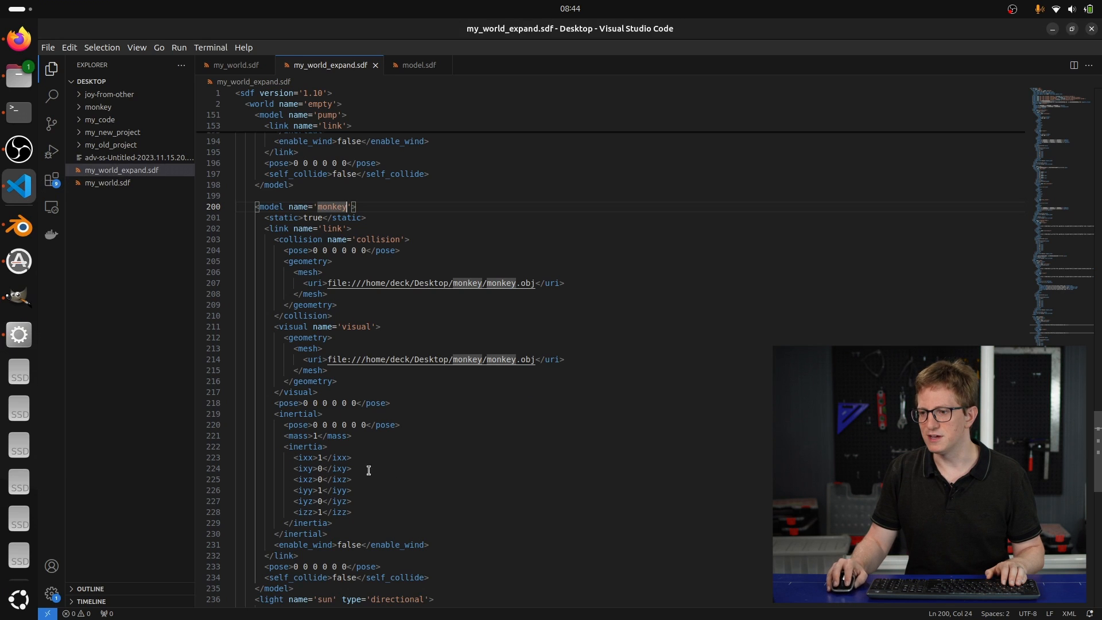
{"action": "left_click_drag", "start_coordinate": [457, 503], "coordinate": [318, 272]}
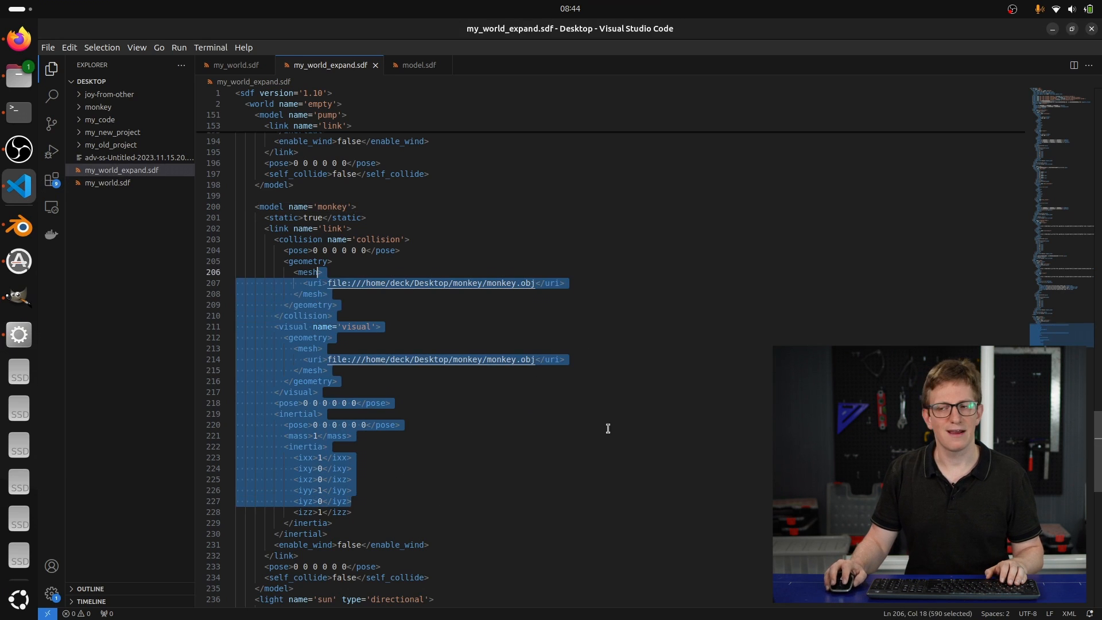
{"action": "left_click", "coordinate": [606, 444]}
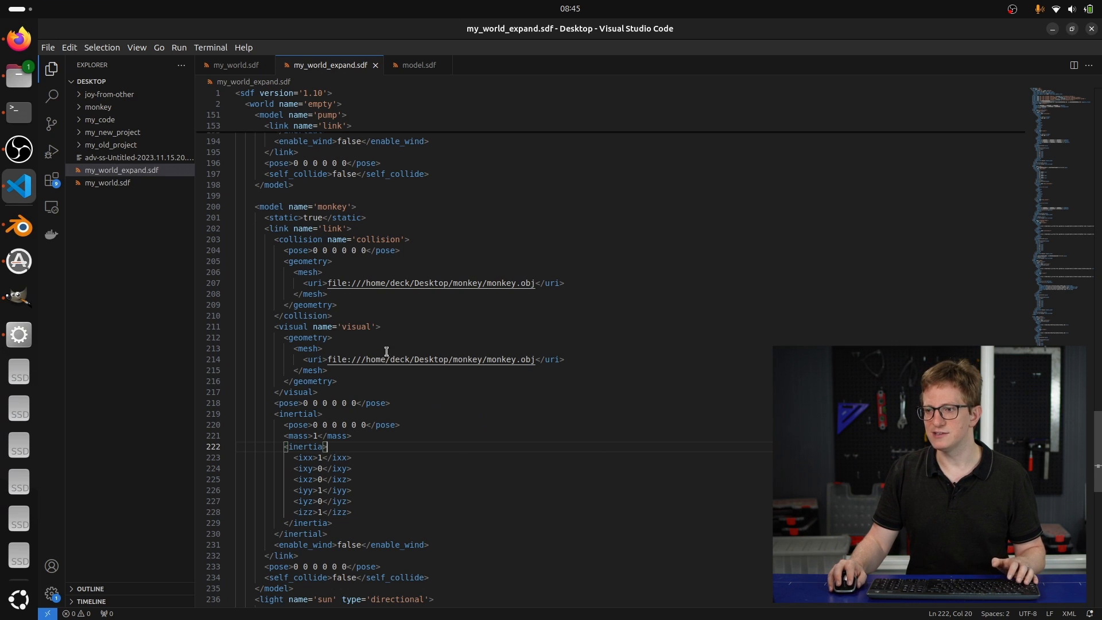
{"action": "left_click", "coordinate": [27, 74]}
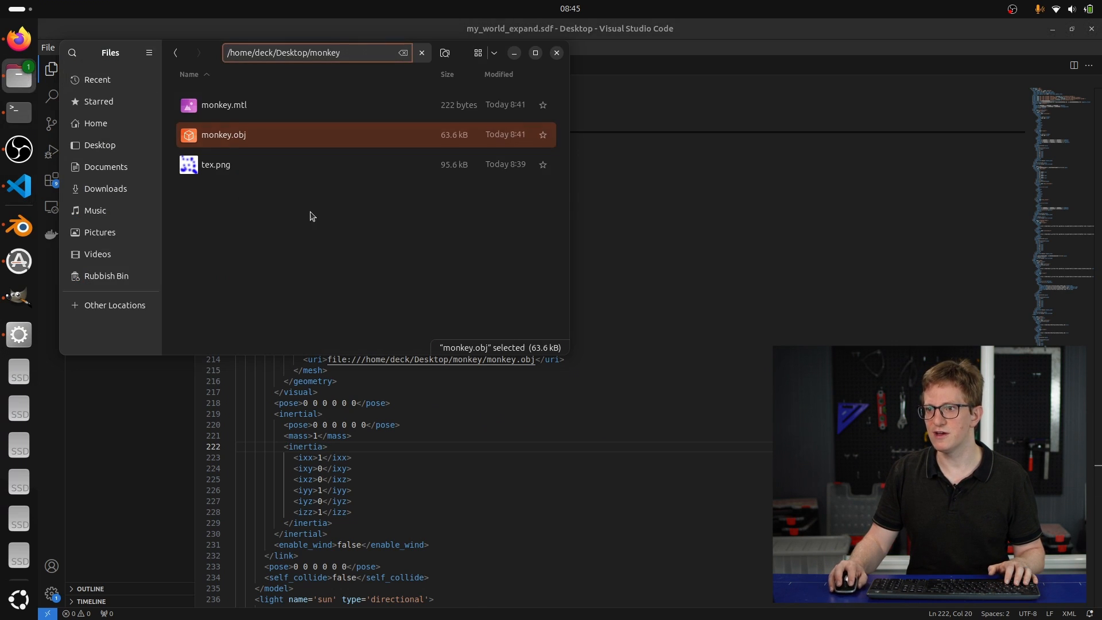
{"action": "left_click", "coordinate": [174, 54]}
{"action": "left_click", "coordinate": [172, 54]}
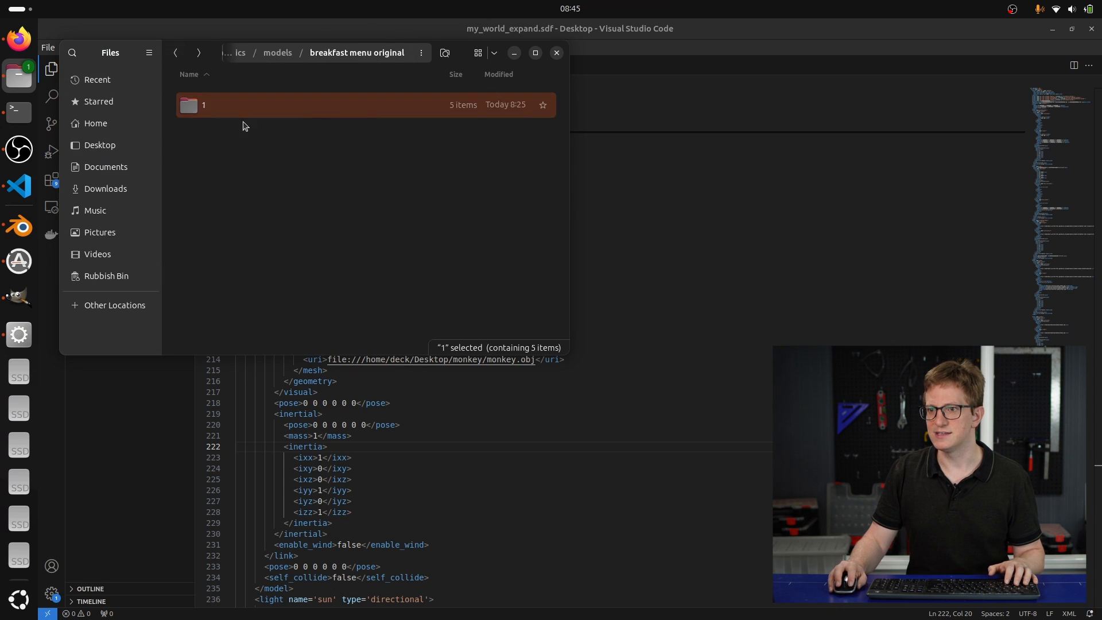
- Switch to Firefox and download the Pump model from its Gazebo Fuel page
{"action": "left_click", "coordinate": [19, 39]}
{"action": "left_click", "coordinate": [951, 184]}
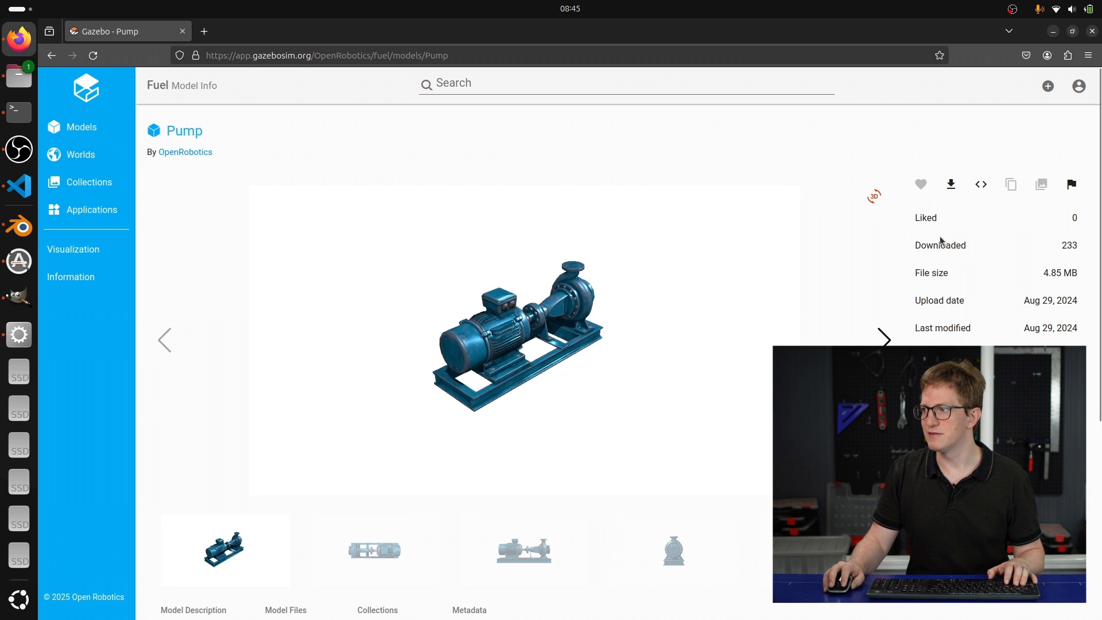
{"action": "left_click", "coordinate": [1088, 55]}
{"action": "left_click", "coordinate": [955, 199]}
{"action": "left_click", "coordinate": [951, 186]}
- Open the Breakfast Menu Original page from OpenRobotics' Fuel models, start its download and look through the model description
{"action": "left_click", "coordinate": [185, 152]}
{"action": "left_click", "coordinate": [448, 253]}
{"action": "left_click", "coordinate": [951, 185]}
{"action": "left_click", "coordinate": [952, 185]}
{"action": "scroll", "coordinate": [932, 280], "scroll_direction": "down", "scroll_amount": 5}
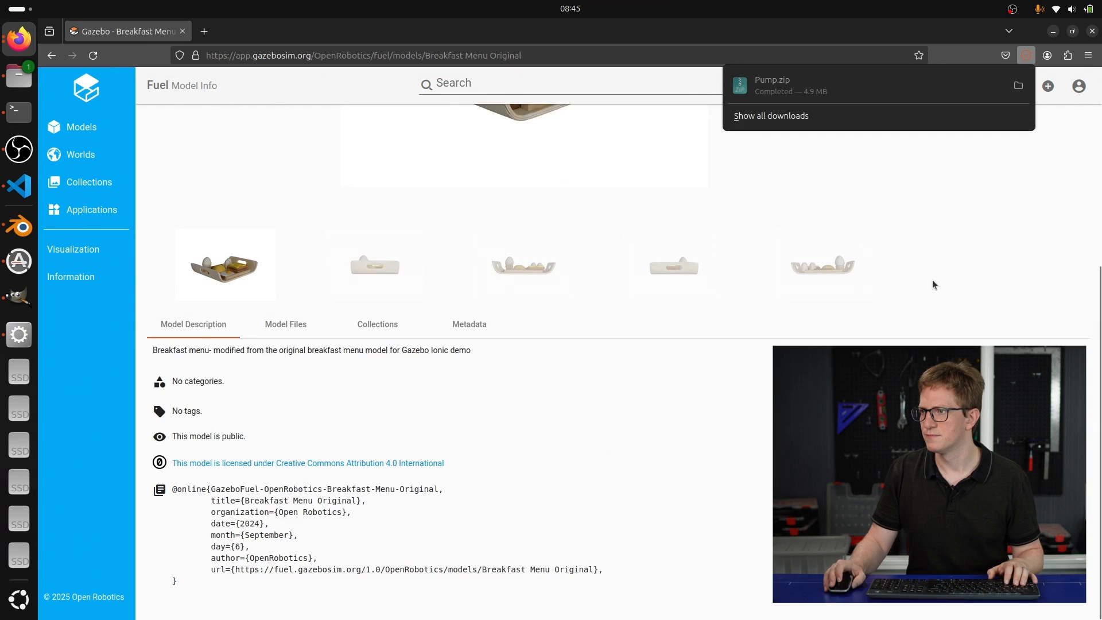
{"action": "scroll", "coordinate": [931, 280], "scroll_direction": "up", "scroll_amount": 5}
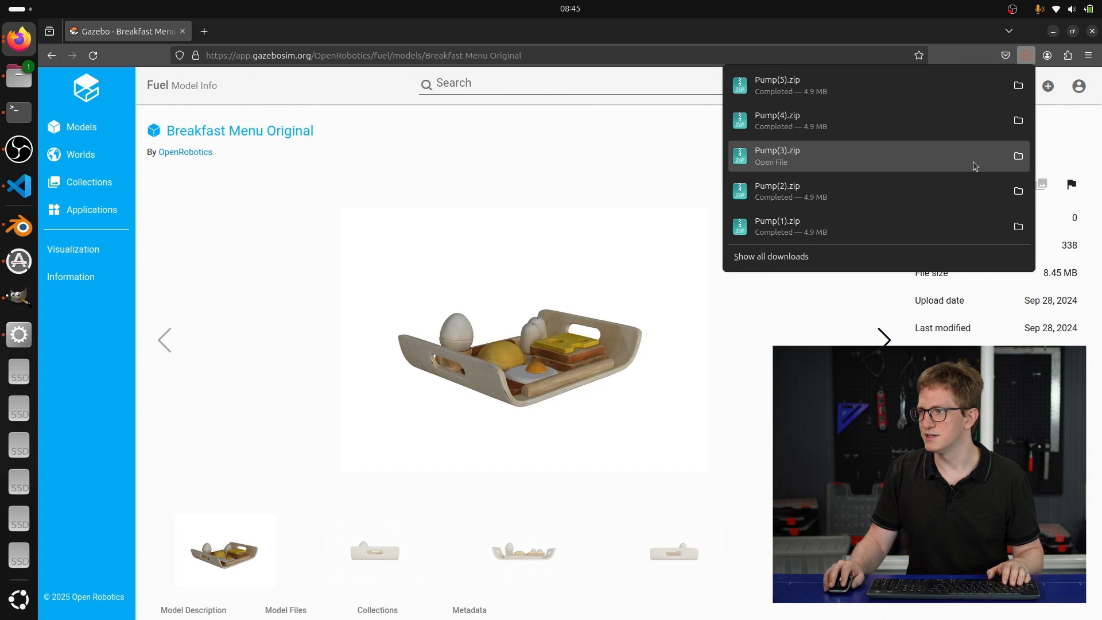
- Show the downloaded files in the Downloads folder, extract Pump.zip and open the extracted Pump folder
{"action": "left_click", "coordinate": [1018, 227]}
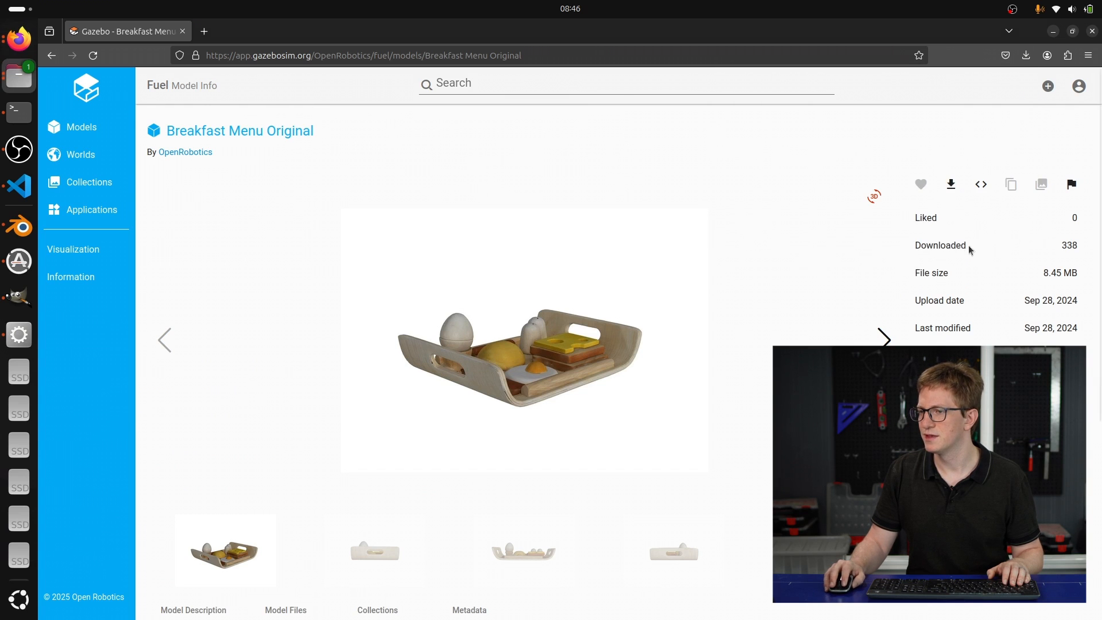
{"action": "right_click", "coordinate": [280, 261]}
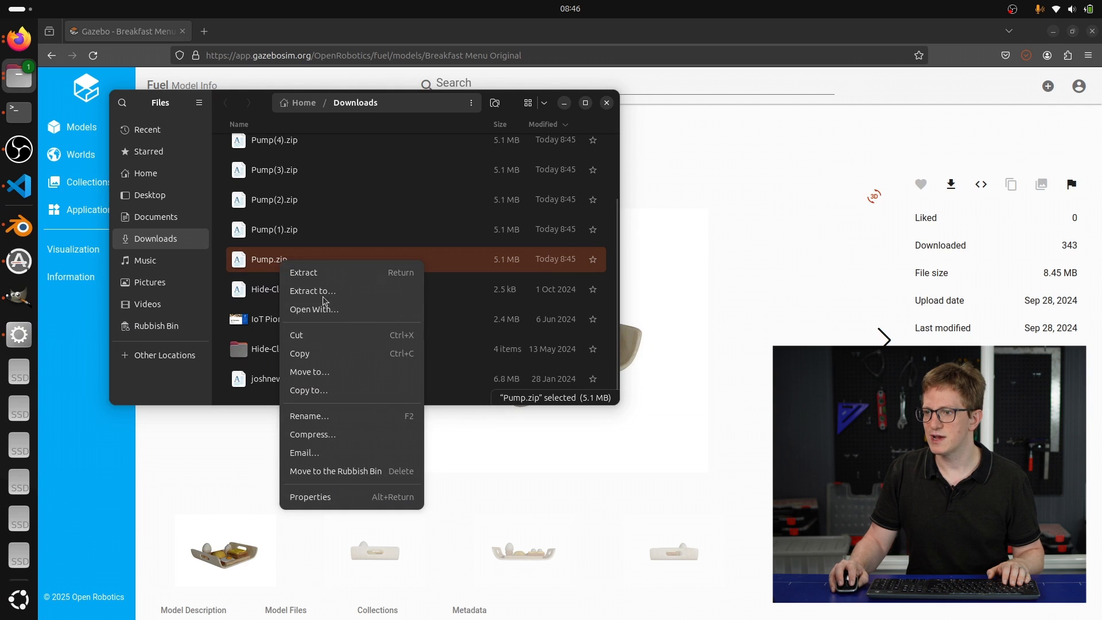
{"action": "left_click", "coordinate": [320, 273]}
{"action": "double_click", "coordinate": [291, 162]}
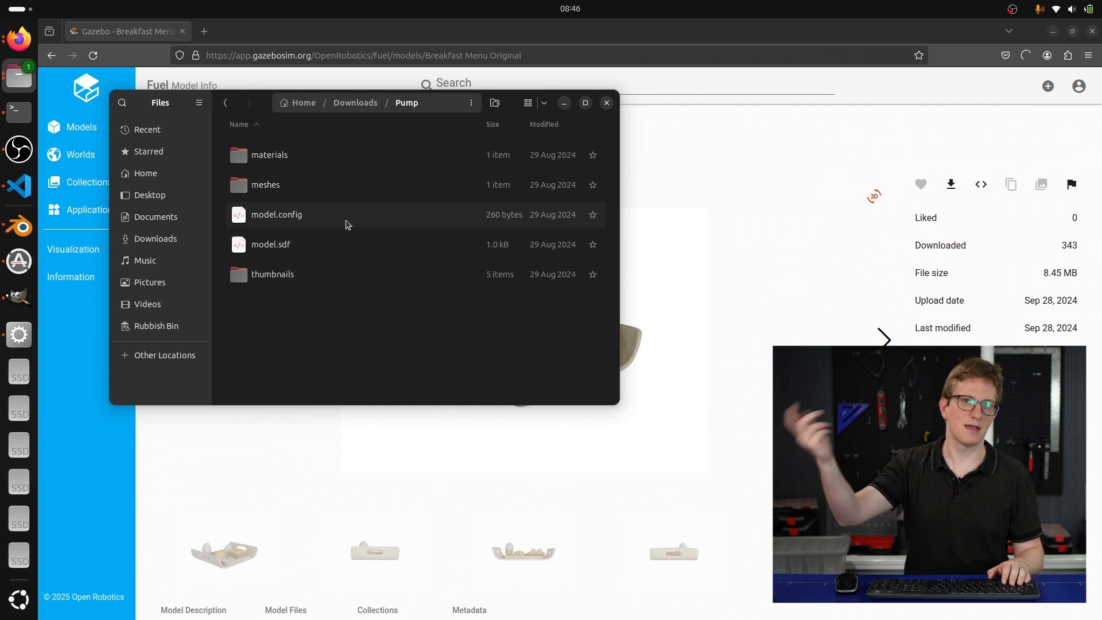
- Open the extracted Pump model.sdf in Visual Studio Code and compare its structure with the start of my_world_expand.sdf
{"action": "left_click", "coordinate": [278, 247]}
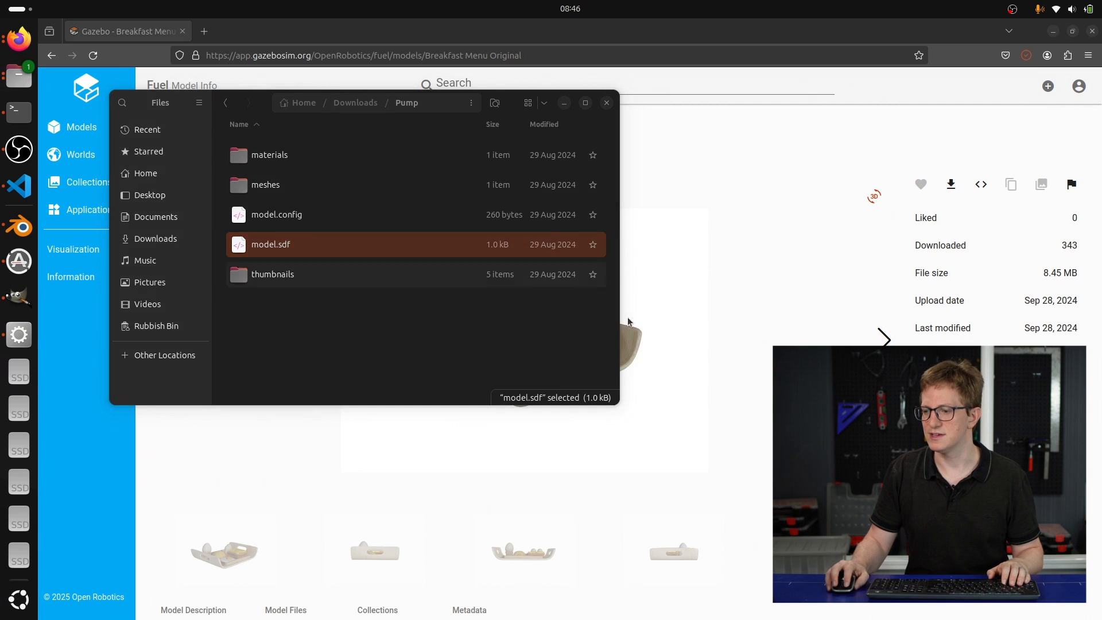
{"action": "left_click", "coordinate": [19, 186]}
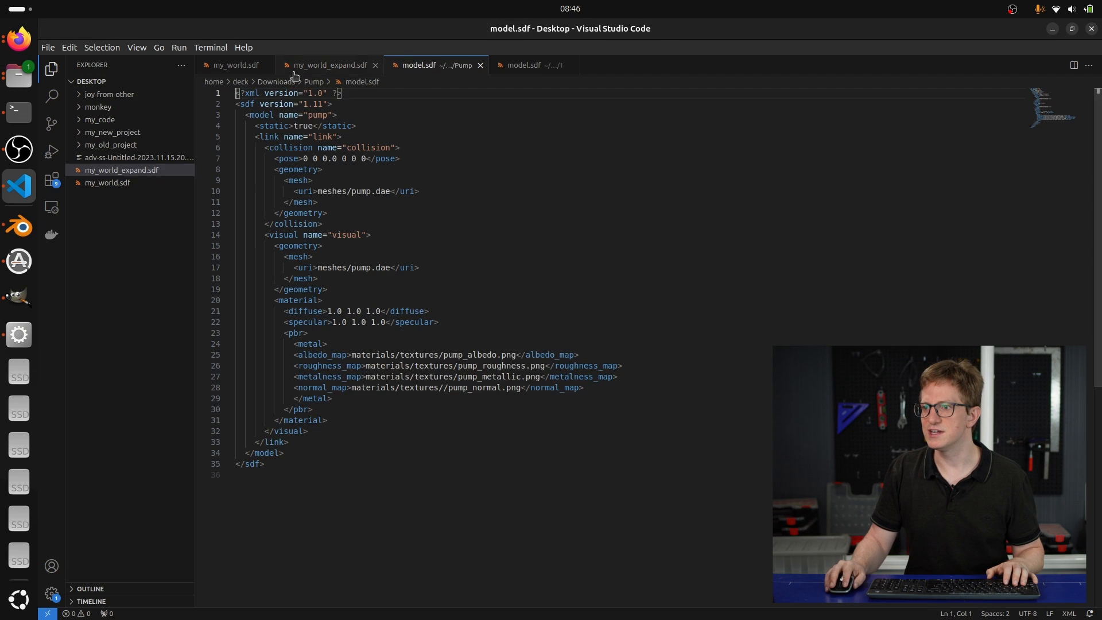
{"action": "left_click", "coordinate": [330, 65]}
{"action": "scroll", "coordinate": [455, 172], "scroll_direction": "up", "scroll_amount": 15}
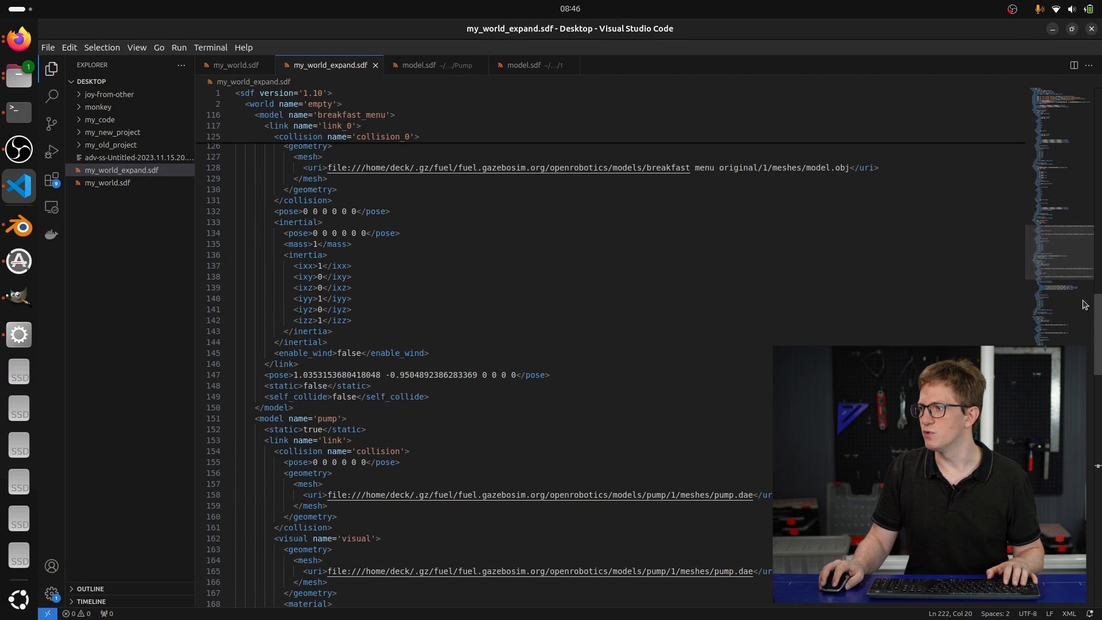
{"action": "scroll", "coordinate": [631, 230], "scroll_direction": "up", "scroll_amount": 20}
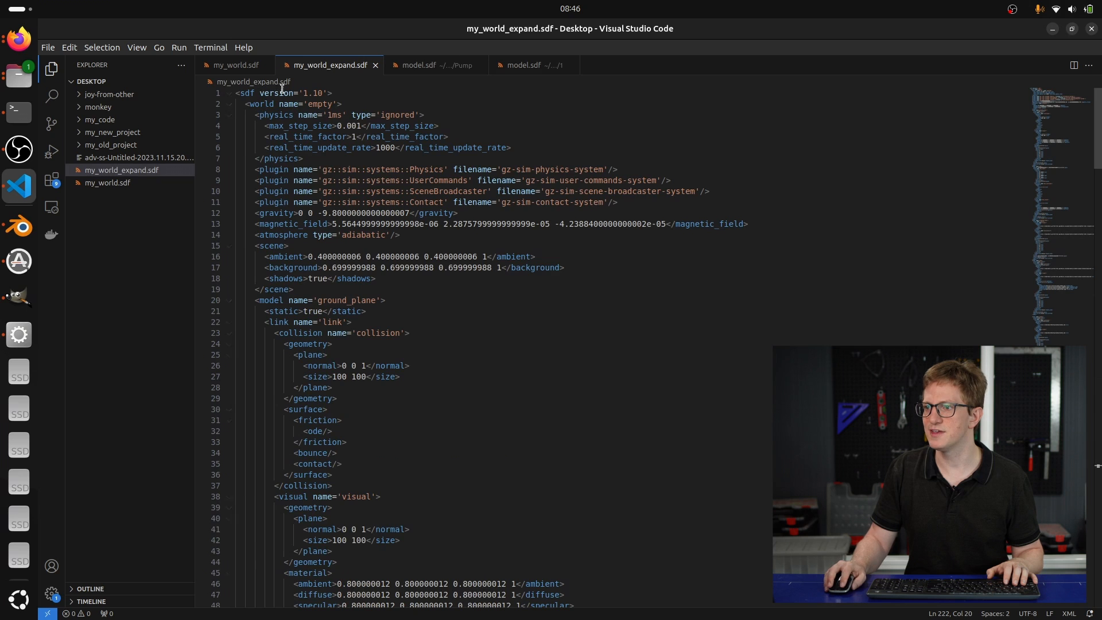
- Copy the entire contents of the Pump model.sdf into a new untitled text file
{"action": "left_click", "coordinate": [431, 66]}
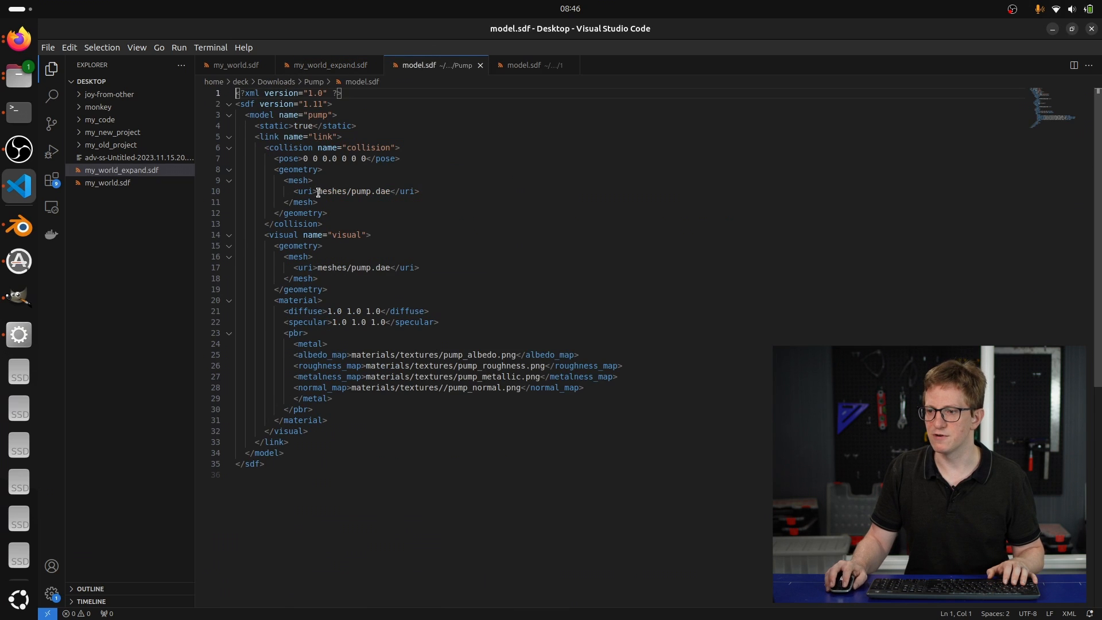
{"action": "left_click_drag", "start_coordinate": [321, 482], "coordinate": [82, 25]}
{"action": "key", "text": "ctrl+c"}
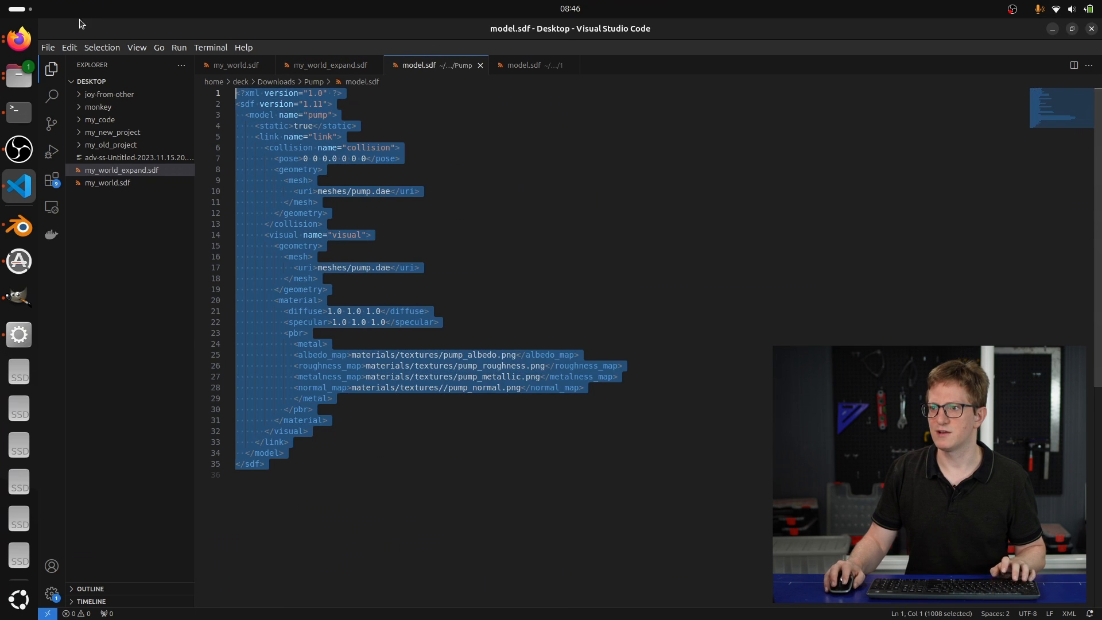
{"action": "left_click", "coordinate": [48, 47]}
{"action": "left_click", "coordinate": [76, 68]}
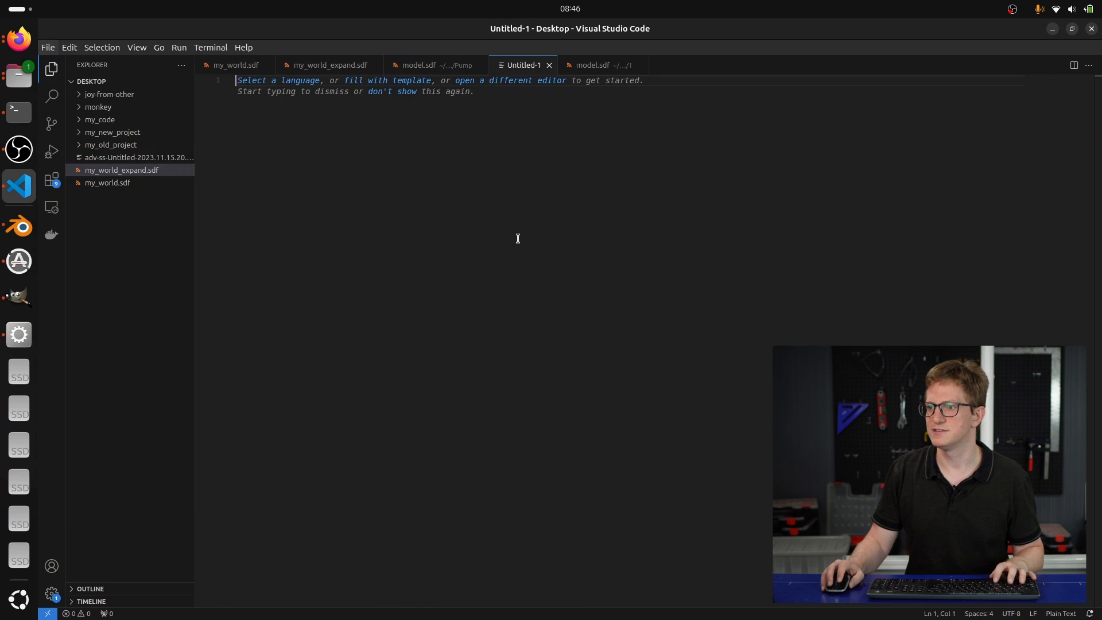
{"action": "key", "text": "ctrl+v"}
- Change the model name in the new file to monkey
{"action": "left_click", "coordinate": [313, 102]}
{"action": "double_click", "coordinate": [313, 102]}
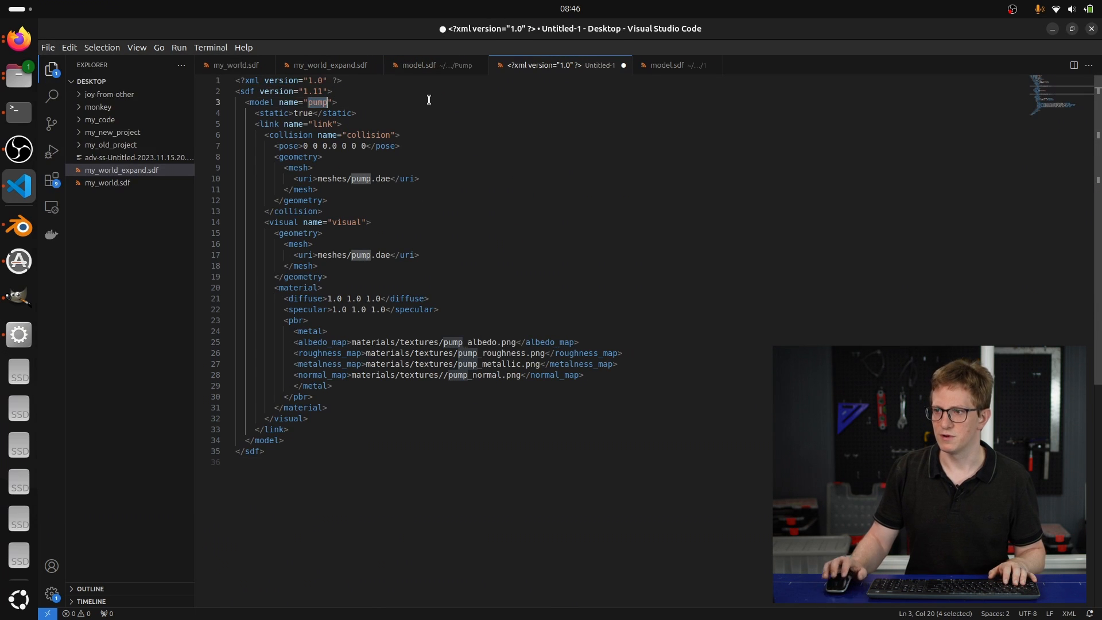
{"action": "type", "text": "monkey"}
- Check the files in the Desktop monkey folder against the collision mesh path in the new model file
{"action": "left_click", "coordinate": [458, 184]}
{"action": "left_click_drag", "start_coordinate": [318, 181], "coordinate": [393, 178]}
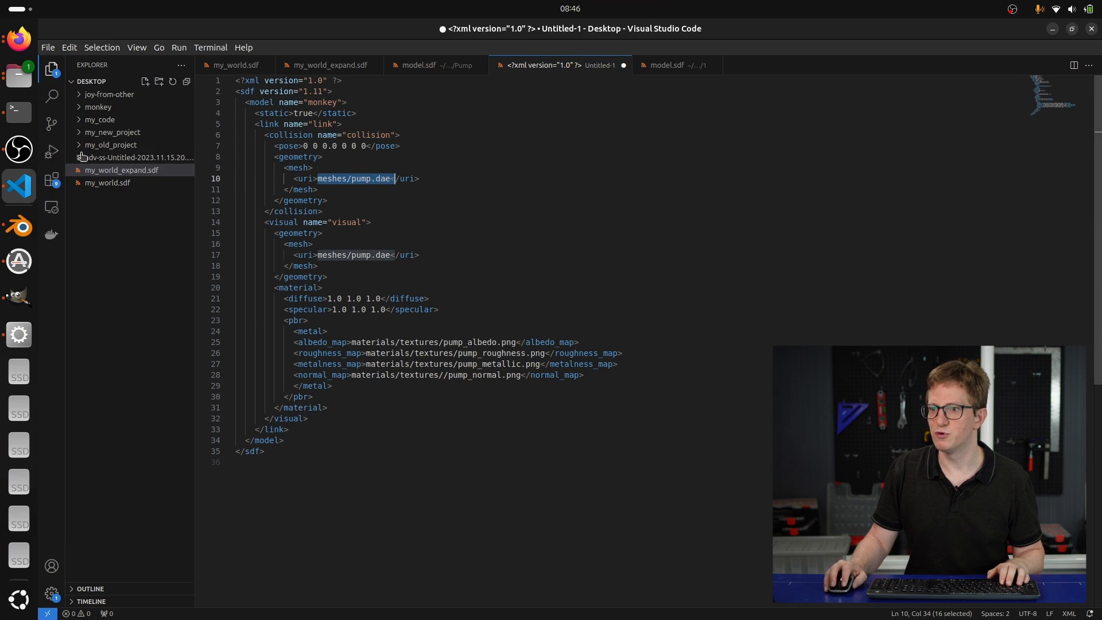
{"action": "left_click", "coordinate": [20, 79]}
{"action": "left_click", "coordinate": [150, 196]}
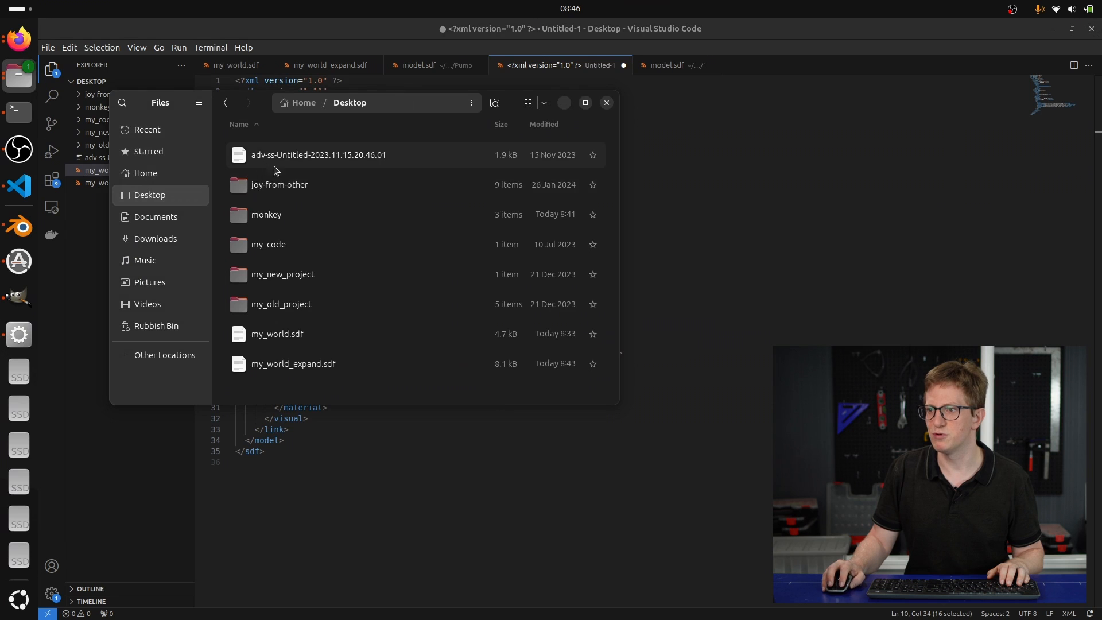
{"action": "double_click", "coordinate": [266, 216]}
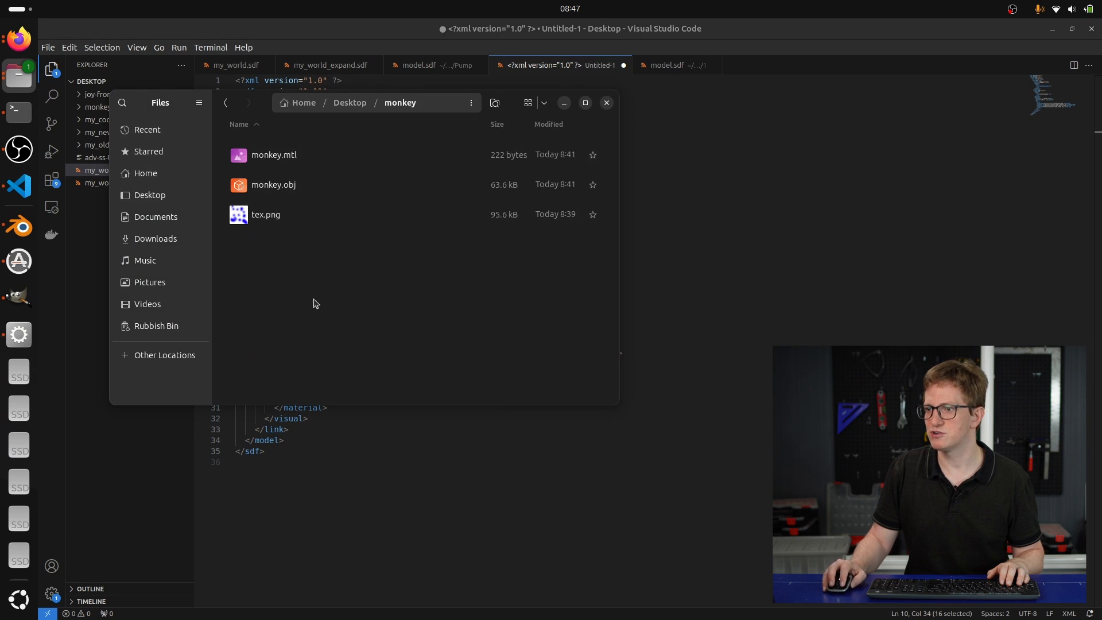
{"action": "left_click", "coordinate": [686, 210]}
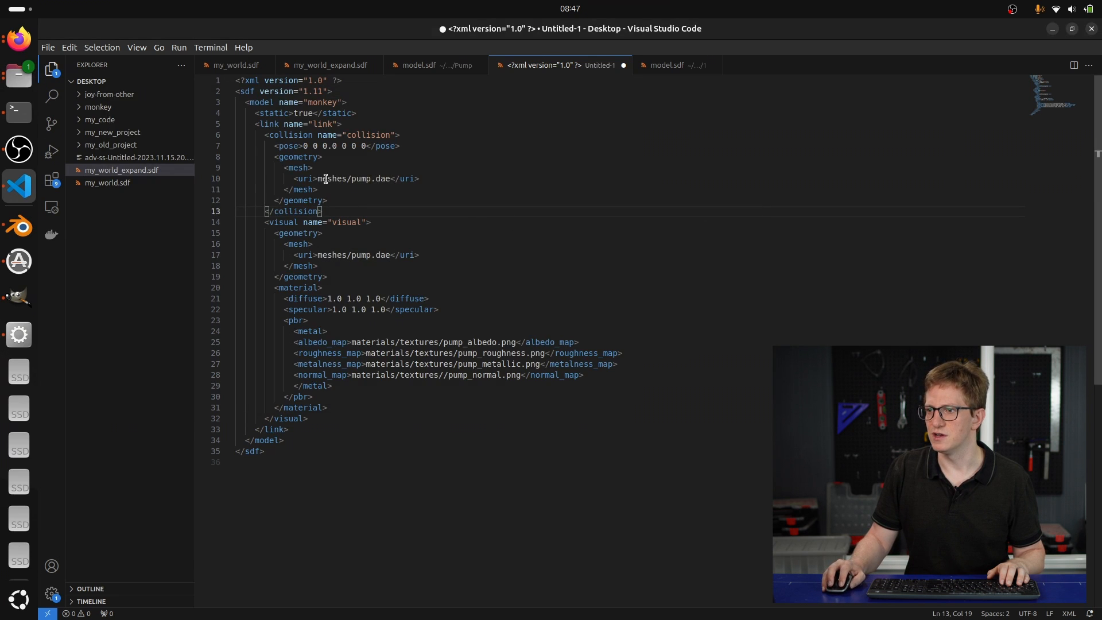
{"action": "left_click", "coordinate": [16, 76]}
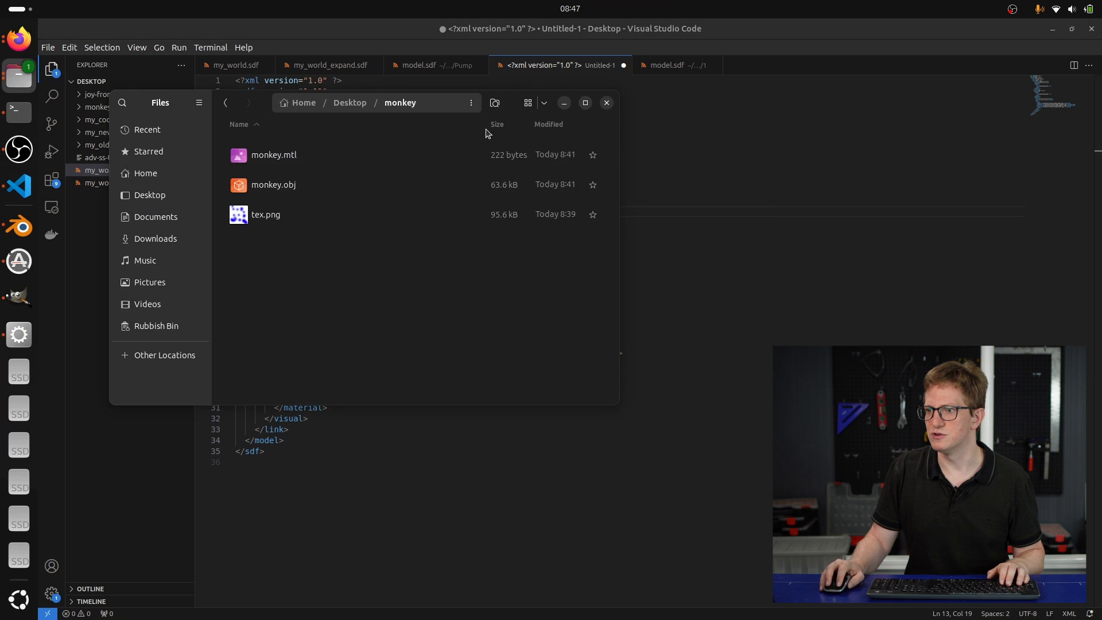
{"action": "left_click", "coordinate": [648, 189]}
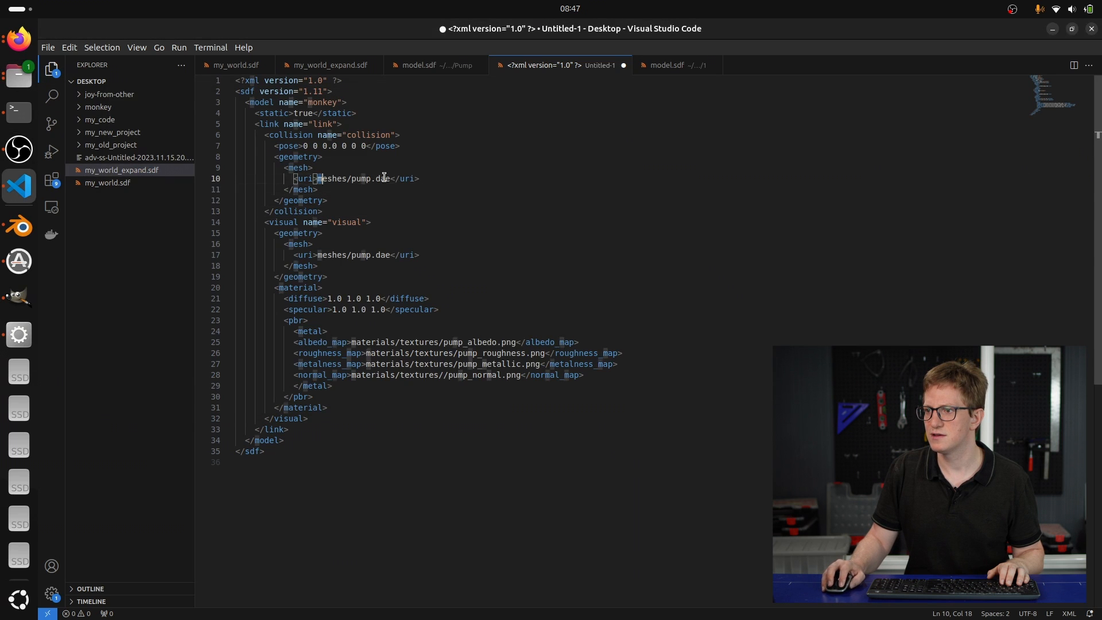
- Set both the collision and the visual mesh URIs in the monkey model file to monkey.obj
{"action": "left_click_drag", "start_coordinate": [336, 178], "coordinate": [391, 179]}
{"action": "type", "text": "monkey.obj"}
{"action": "key", "text": "ctrl+shift+Left"}
{"action": "key", "text": "ctrl+shift+Left"}
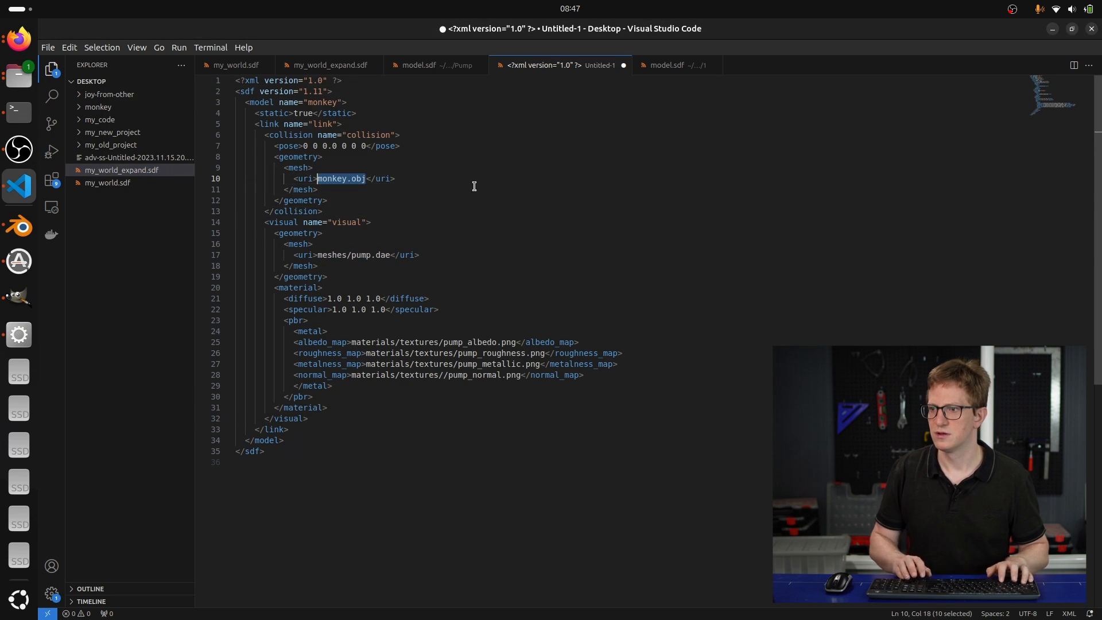
{"action": "left_click_drag", "start_coordinate": [318, 255], "coordinate": [368, 254]}
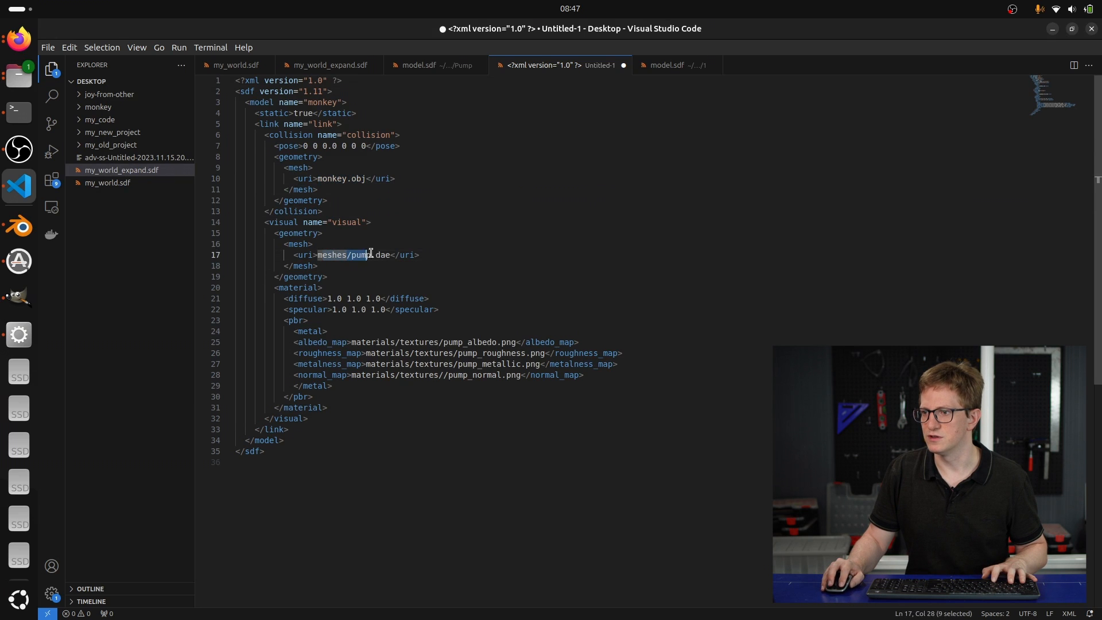
{"action": "type", "text": "onkey.obj"}
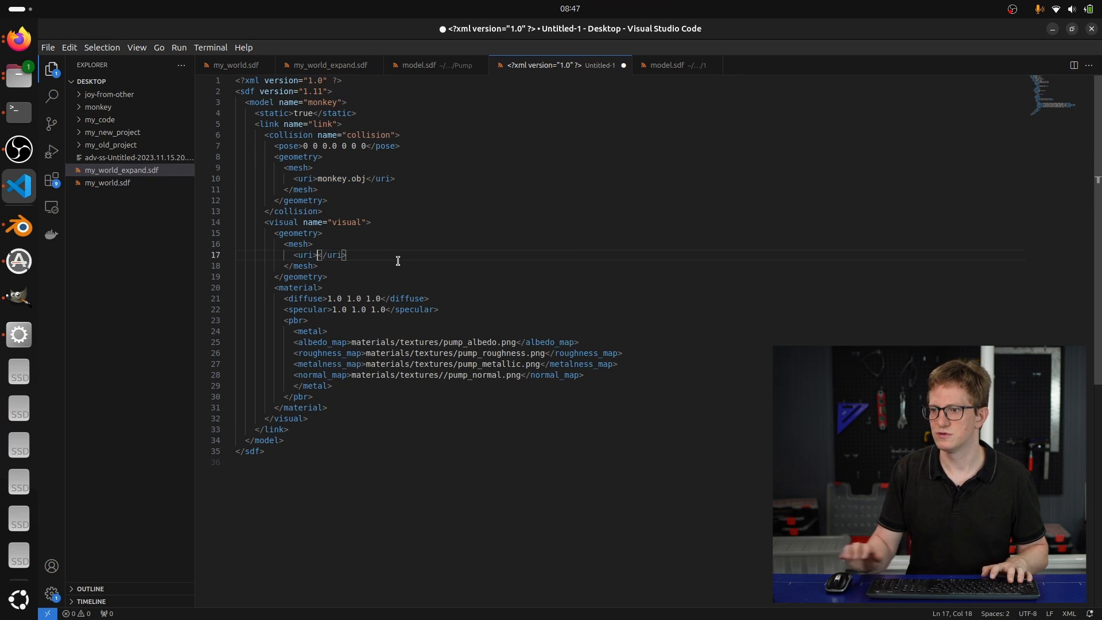
- Delete the whole material block from the visual element of the monkey model
{"action": "left_click_drag", "start_coordinate": [333, 407], "coordinate": [45, 282]}
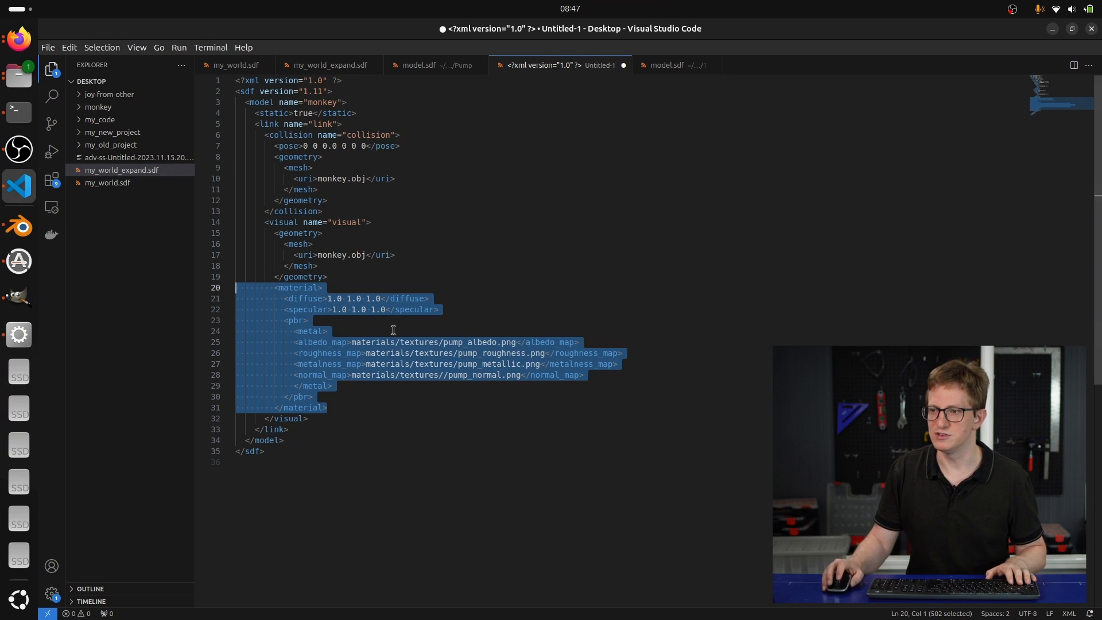
{"action": "key", "text": "BackSpace"}
{"action": "key", "text": "BackSpace"}
{"action": "left_click", "coordinate": [464, 298]}
- Save the new file as model.sdf in the monkey folder on the Desktop
{"action": "key", "text": "ctrl+s"}
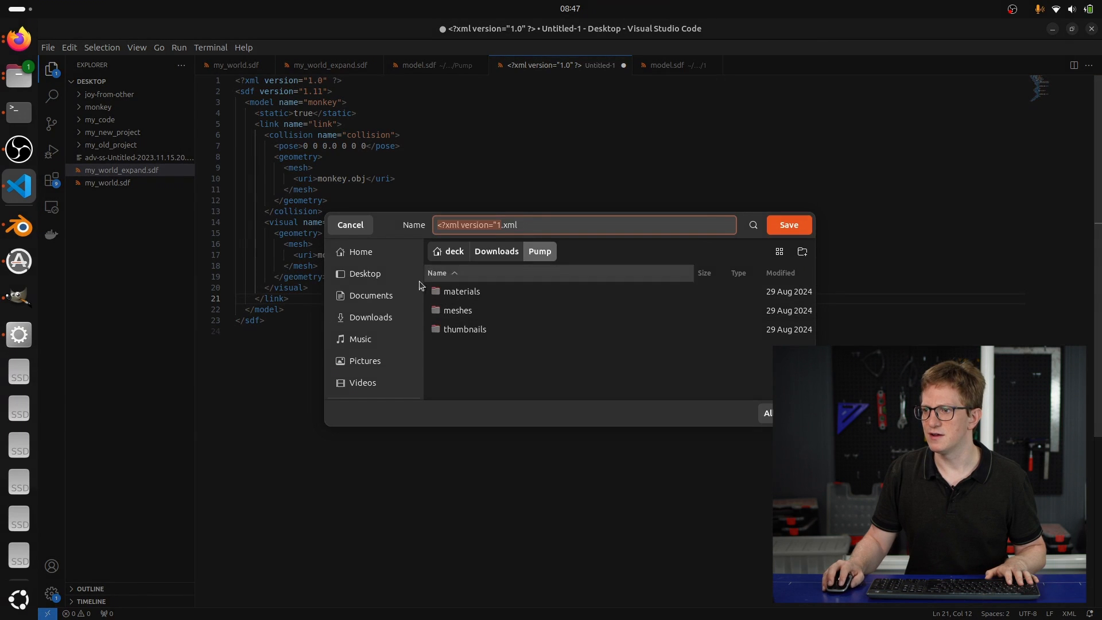
{"action": "left_click", "coordinate": [367, 273]}
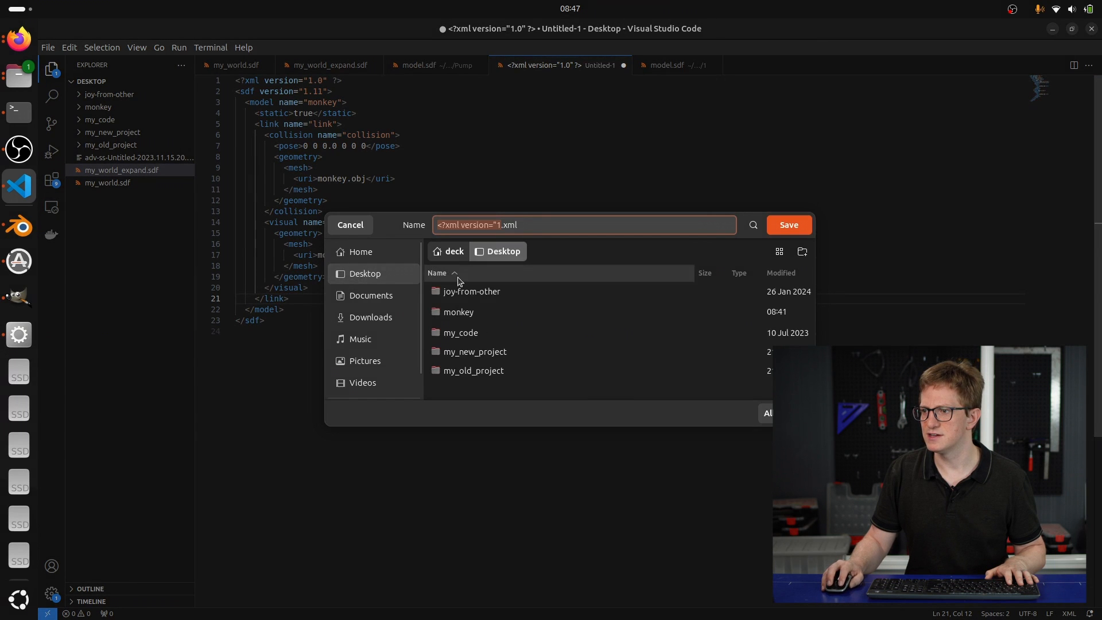
{"action": "double_click", "coordinate": [471, 310]}
{"action": "triple_click", "coordinate": [531, 224]}
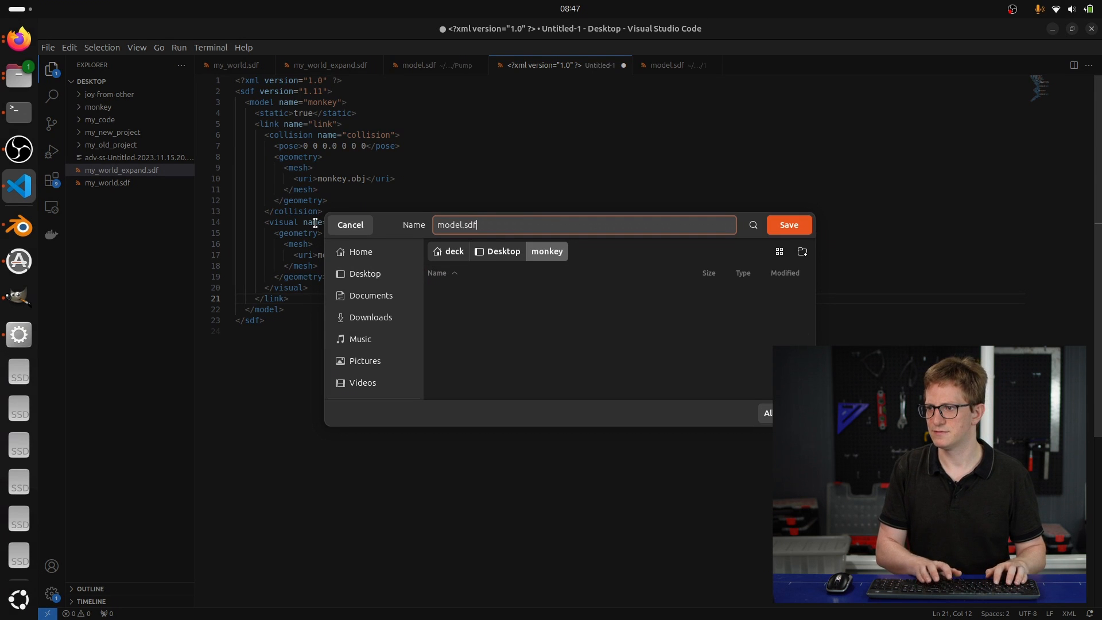
{"action": "key", "text": "Return"}
{"action": "left_click", "coordinate": [508, 281]}
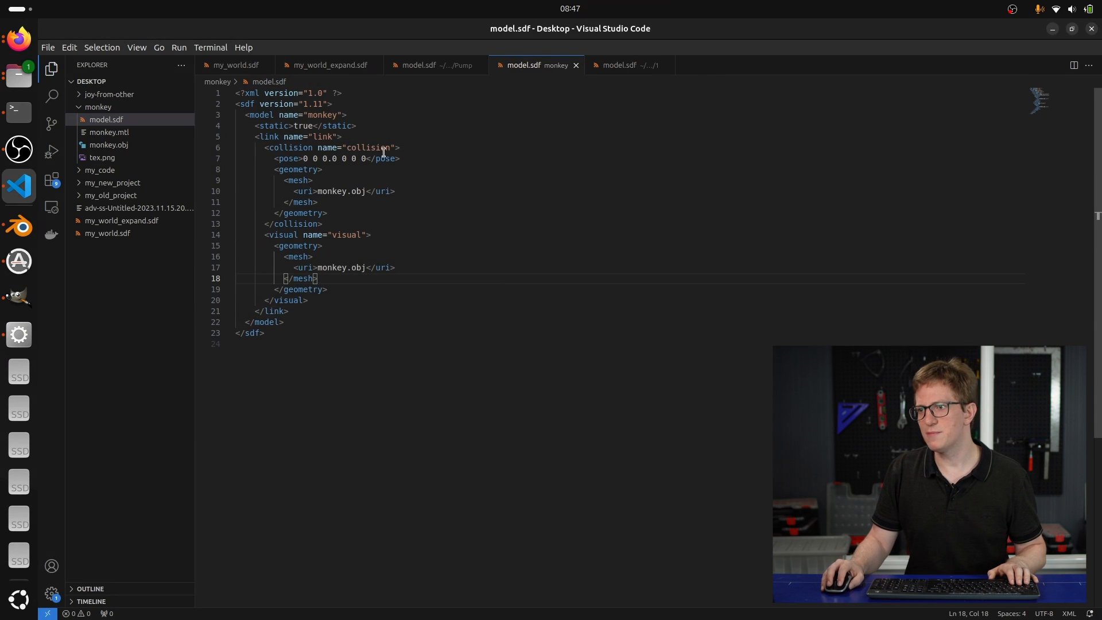
- In my_world.sdf, rename the breakfast_menu include to my monkey
{"action": "left_click", "coordinate": [241, 67]}
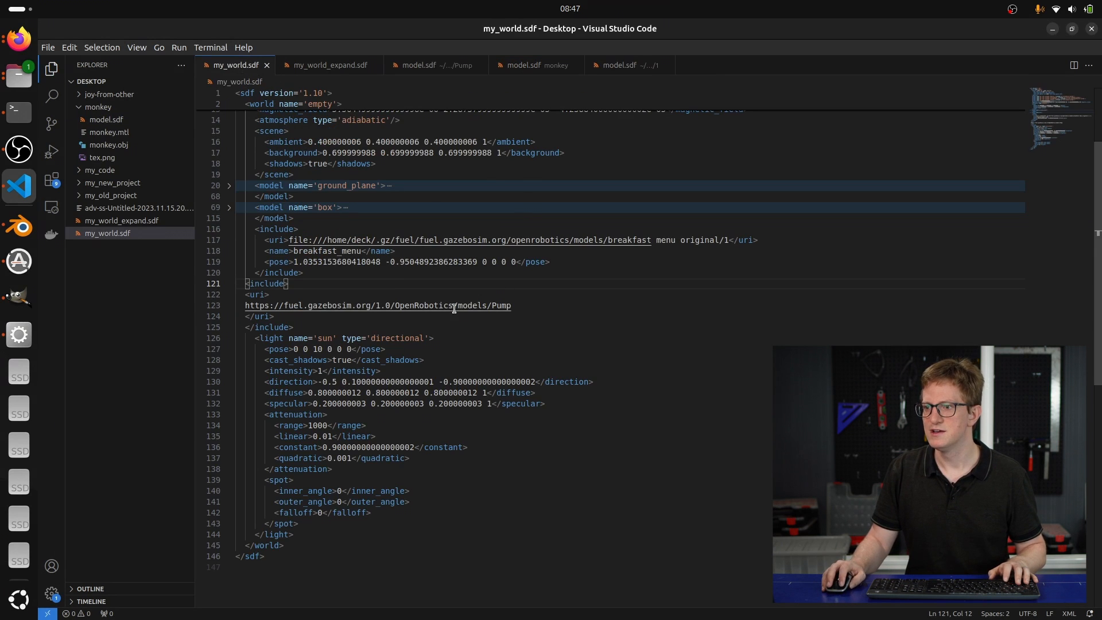
{"action": "left_click_drag", "start_coordinate": [453, 306], "coordinate": [457, 306]}
{"action": "scroll", "coordinate": [344, 281], "scroll_direction": "up", "scroll_amount": 1}
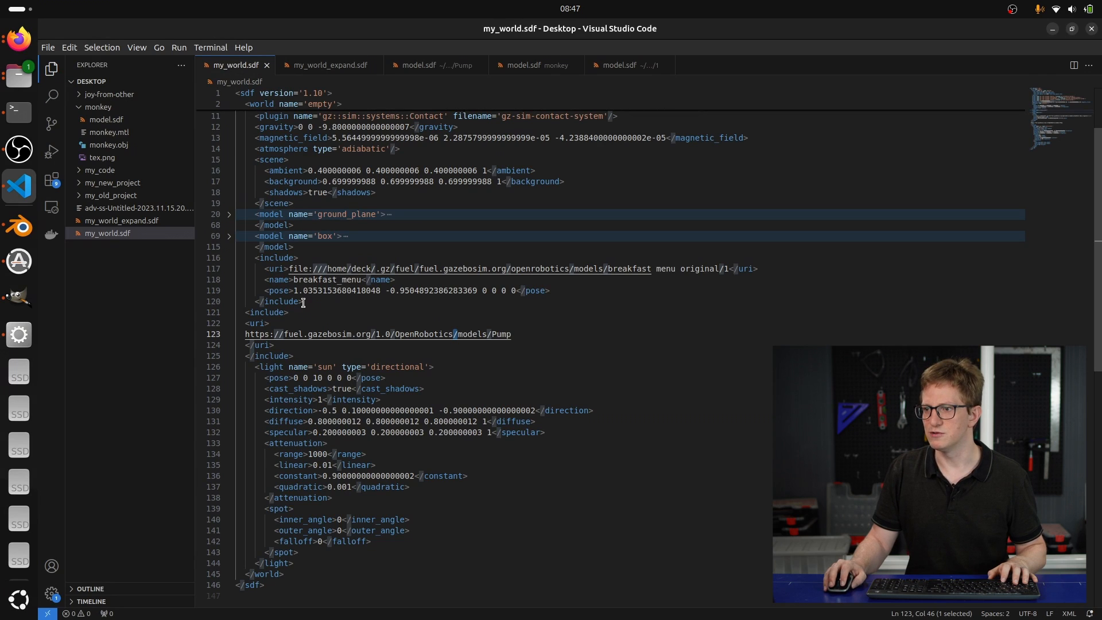
{"action": "left_click_drag", "start_coordinate": [292, 279], "coordinate": [359, 277]}
{"action": "type", "text": "my monkey"}
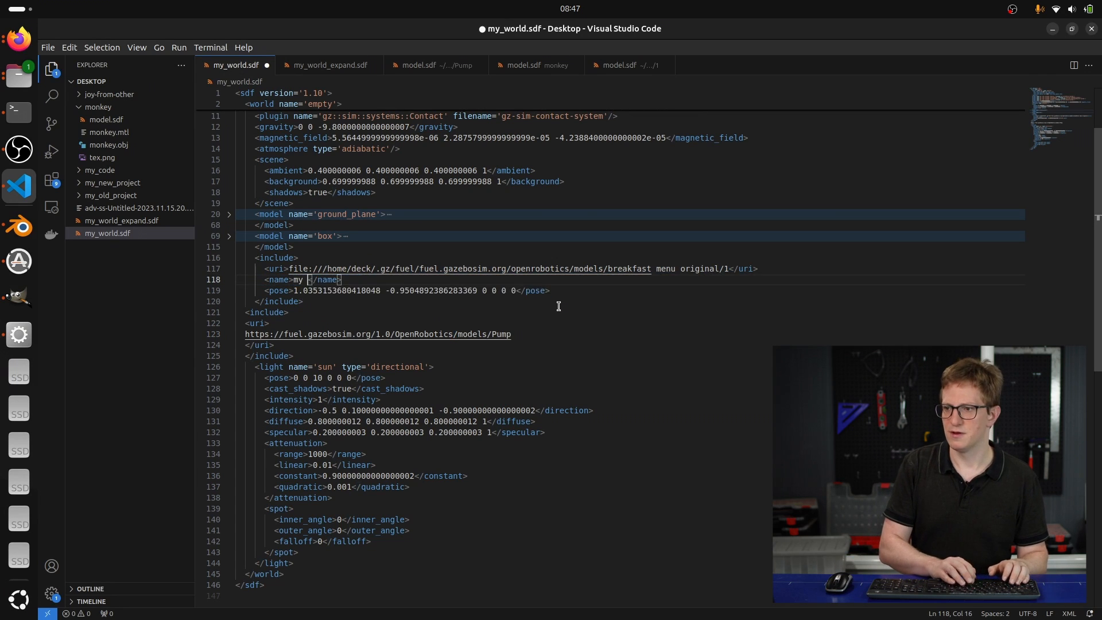
{"action": "left_click", "coordinate": [600, 256]}
- Copy the monkey folder's path, set the my monkey include's URI to file:///home/deck/Desktop/monkey, and save the world file
{"action": "left_click", "coordinate": [19, 74]}
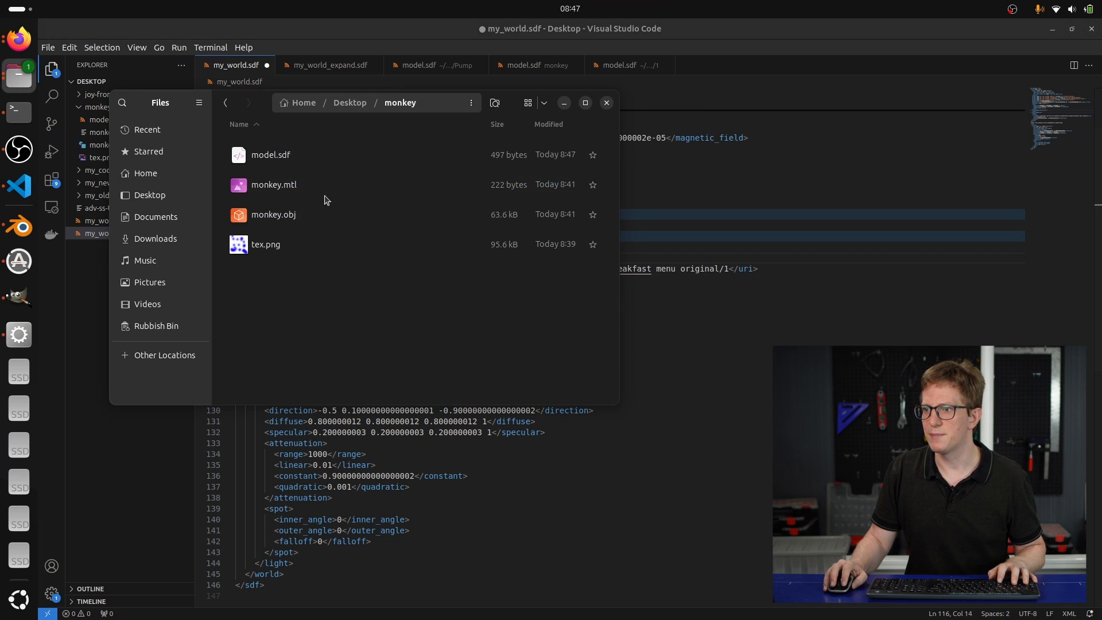
{"action": "key", "text": "ctrl+l"}
{"action": "key", "text": "ctrl+c"}
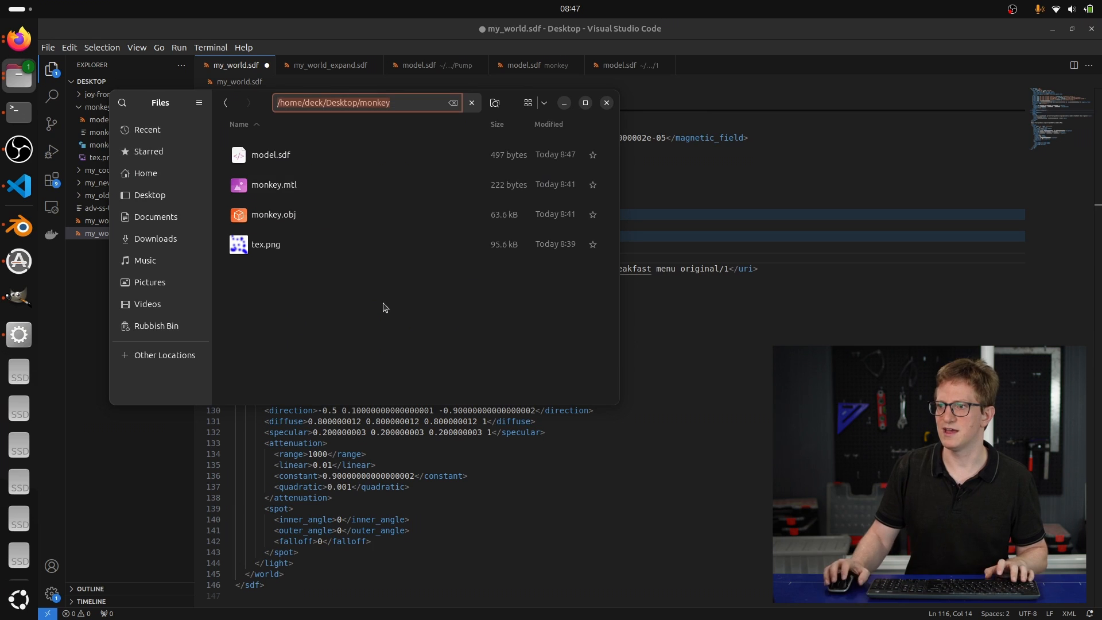
{"action": "left_click", "coordinate": [692, 323]}
{"action": "left_click_drag", "start_coordinate": [731, 267], "coordinate": [336, 270]}
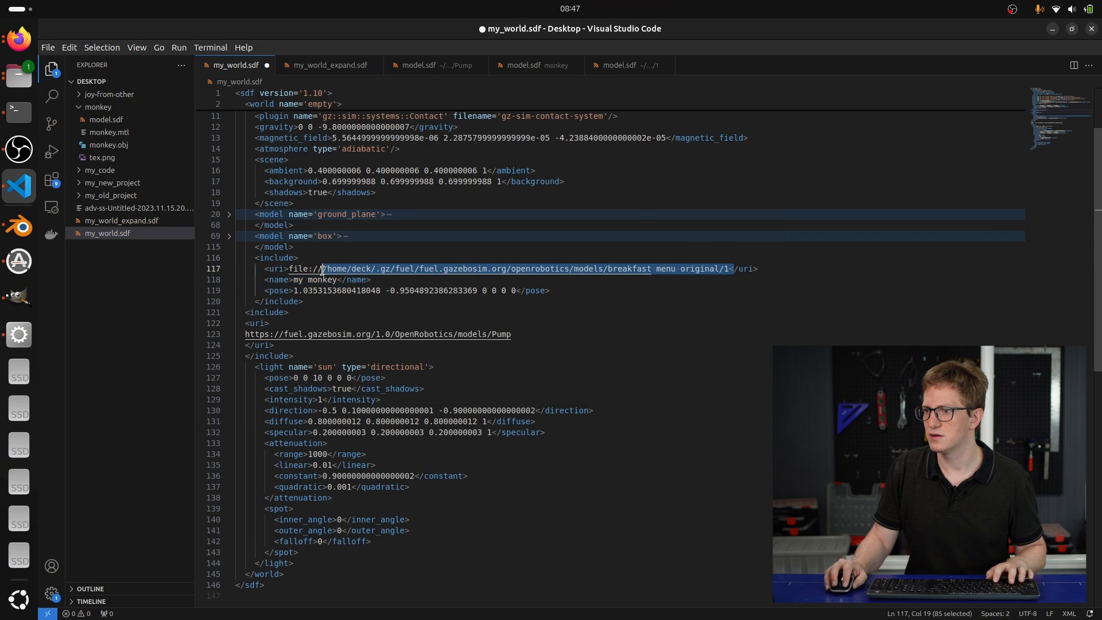
{"action": "key", "text": "ctrl+v"}
{"action": "type", "text": "<"}
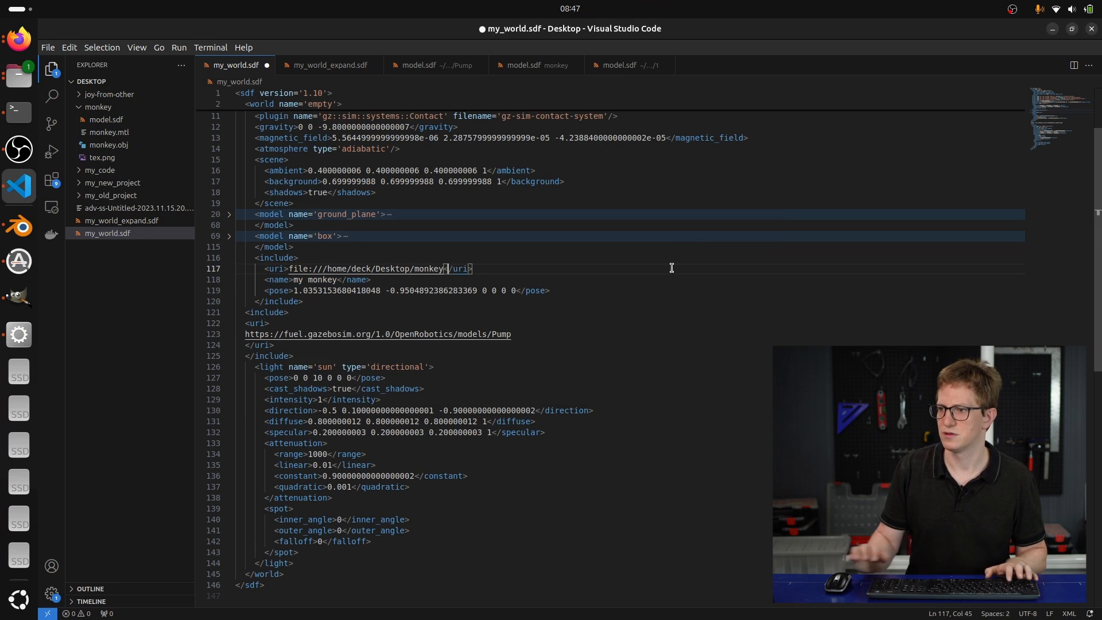
{"action": "left_click", "coordinate": [714, 246]}
{"action": "key", "text": "ctrl+s"}
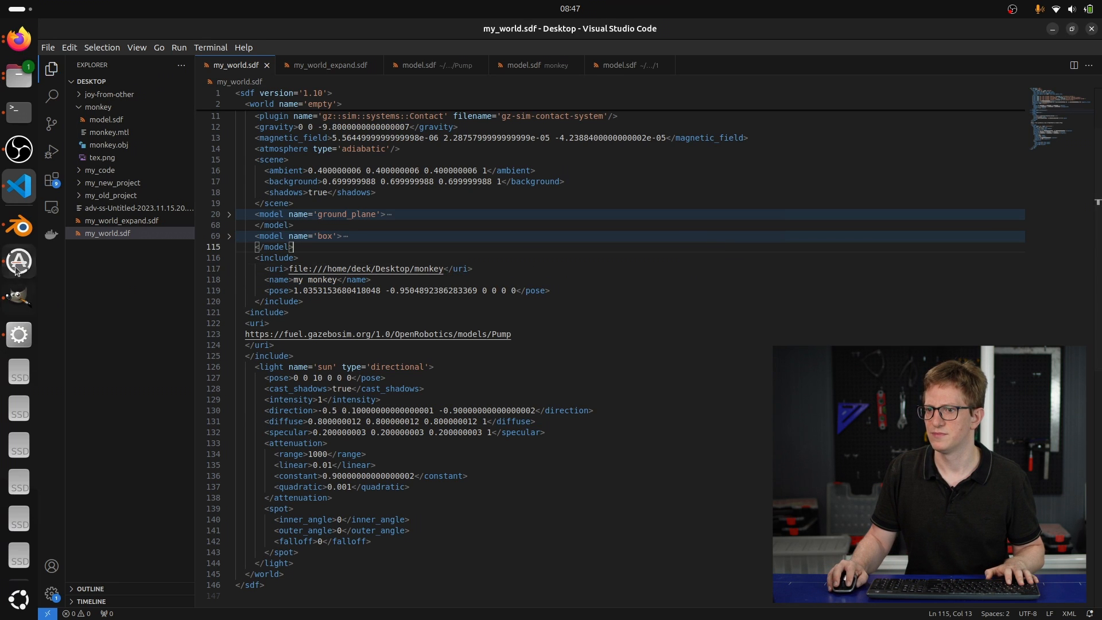
- Close the running Gazebo Sim, relaunch it from the terminal with ~/Desktop/my_world.sdf at verbosity 3, and review the start of the log
{"action": "left_click", "coordinate": [17, 331]}
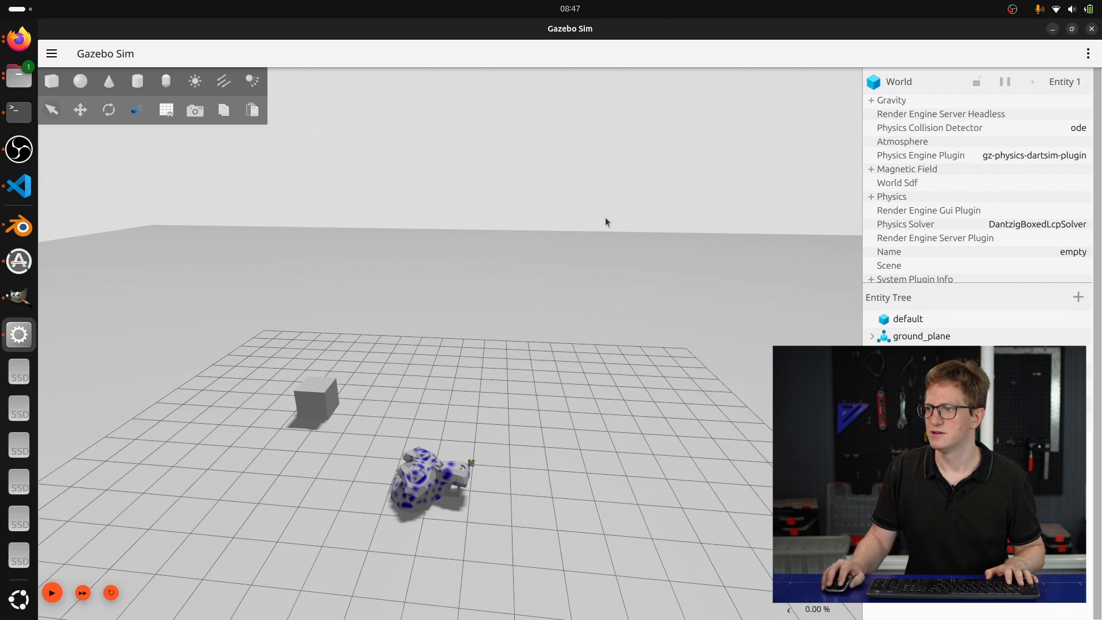
{"action": "left_click", "coordinate": [1091, 29]}
{"action": "left_click", "coordinate": [690, 356]}
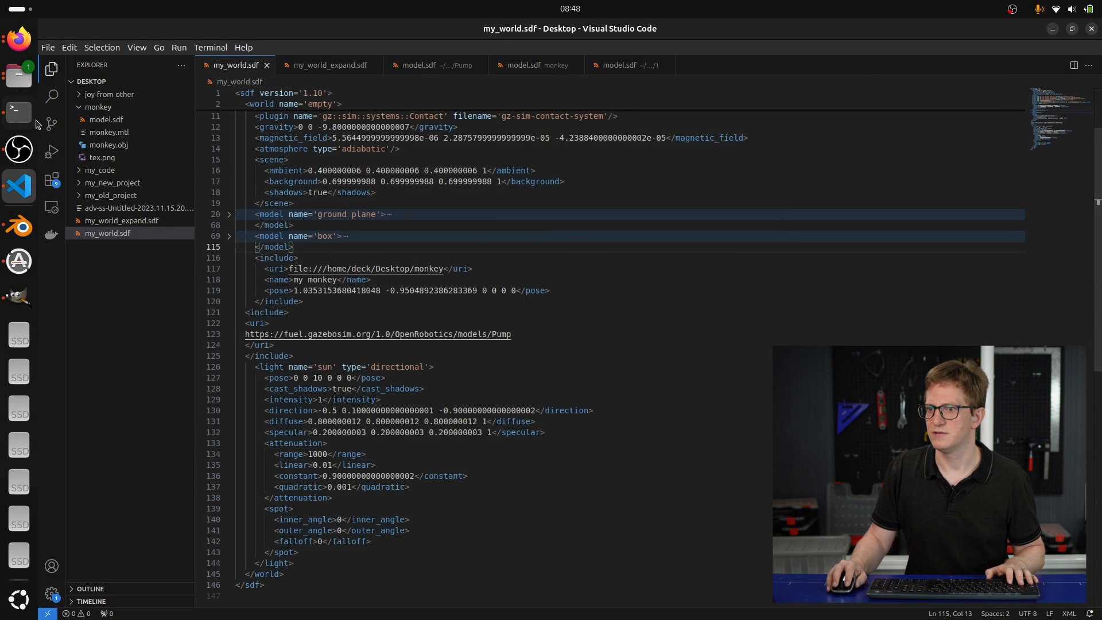
{"action": "left_click", "coordinate": [19, 111]}
{"action": "key", "text": "Up"}
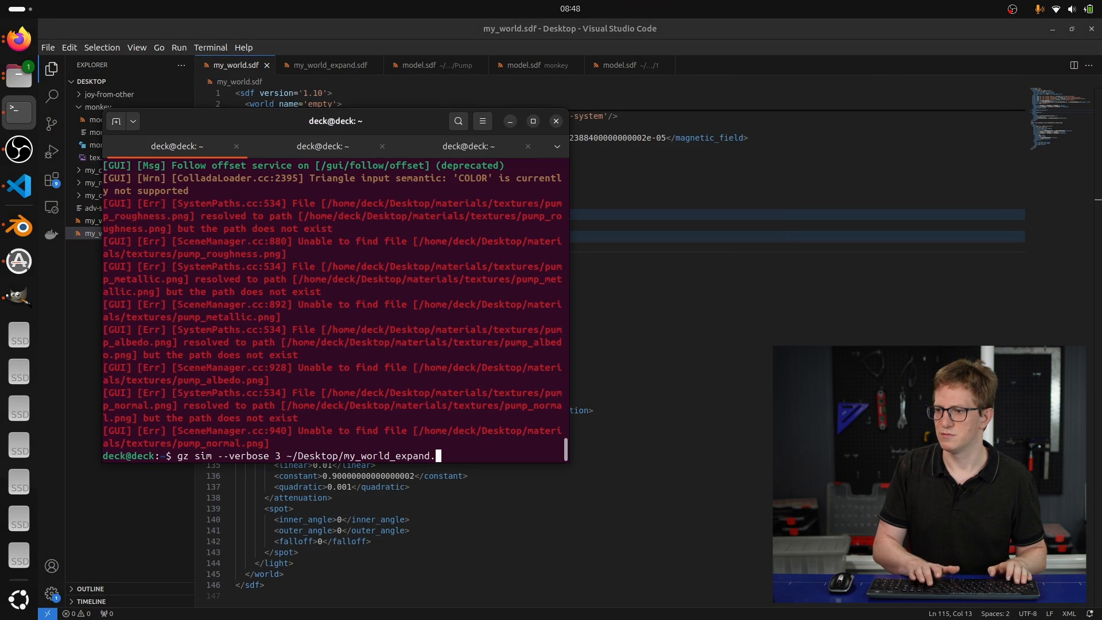
{"action": "type", "text": ".sdf"}
{"action": "key", "text": "Return"}
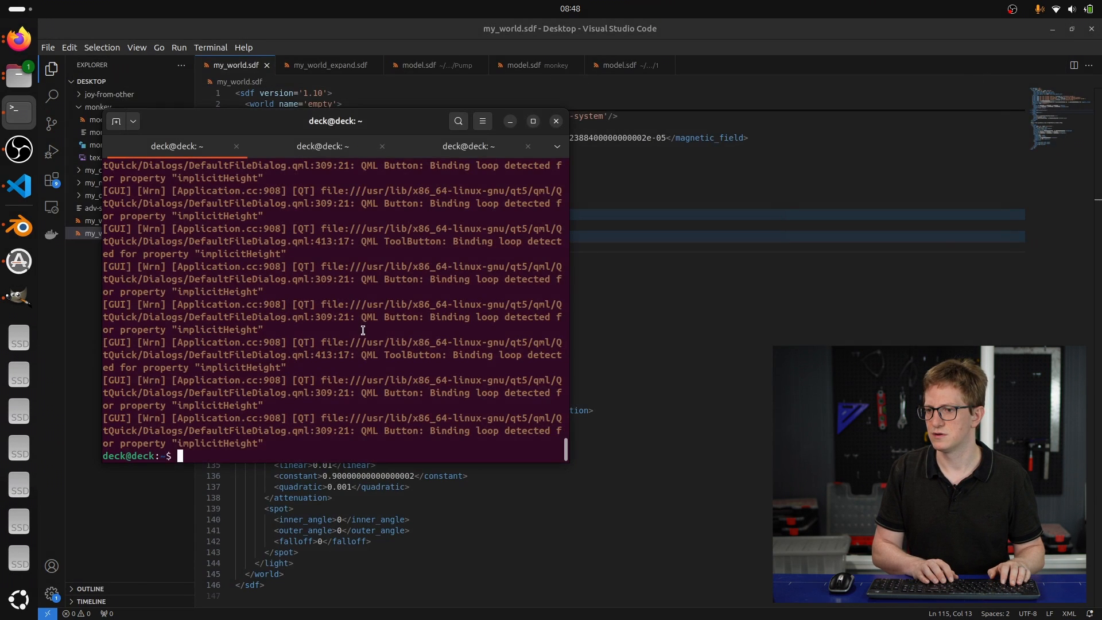
{"action": "scroll", "coordinate": [333, 344], "scroll_direction": "up", "scroll_amount": 5}
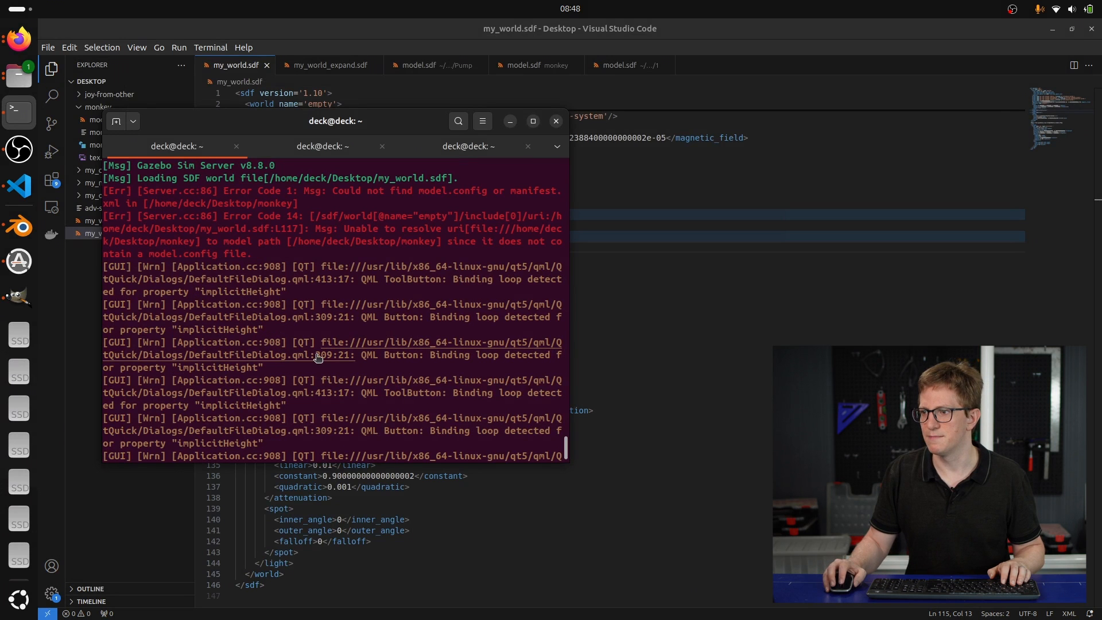
- Find the Pump folder's model.config in Downloads and open it in Visual Studio Code
{"action": "left_click", "coordinate": [19, 75]}
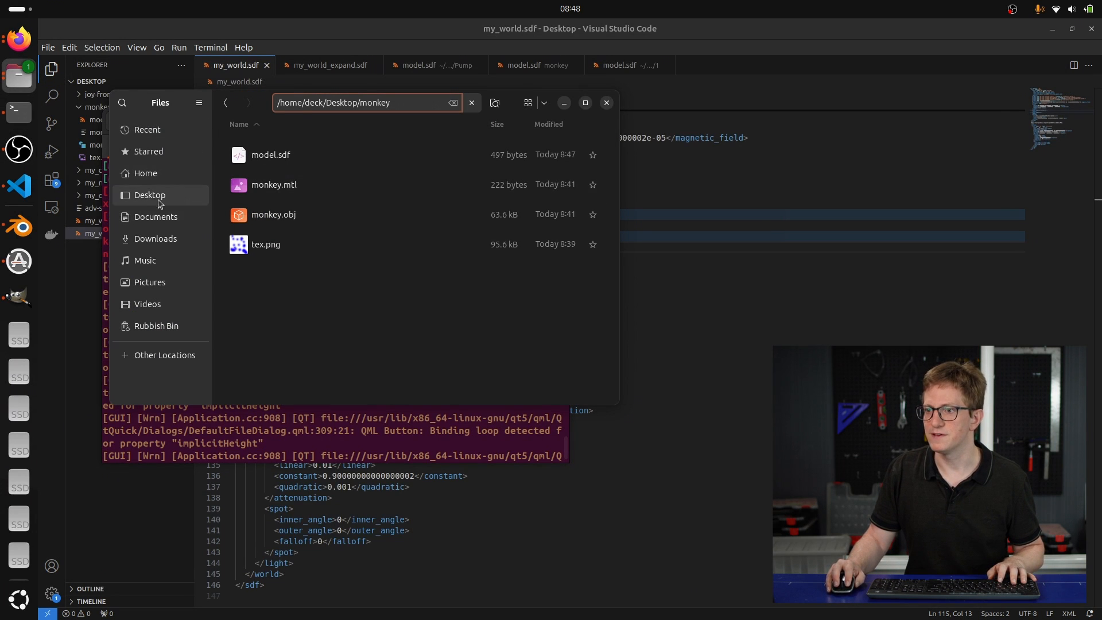
{"action": "left_click", "coordinate": [195, 238]}
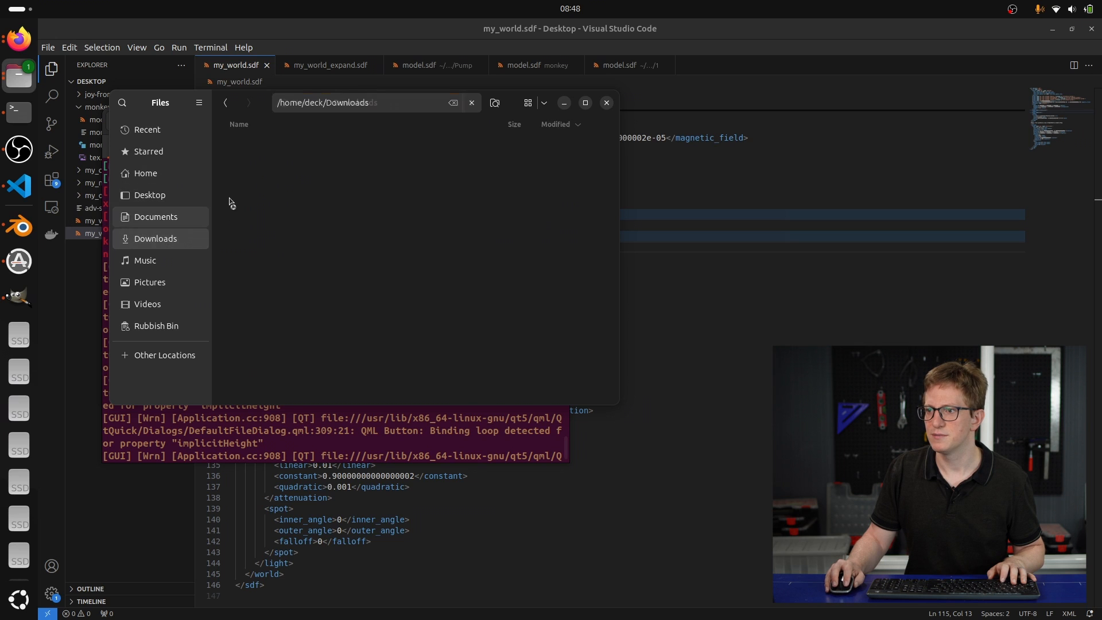
{"action": "double_click", "coordinate": [297, 244]}
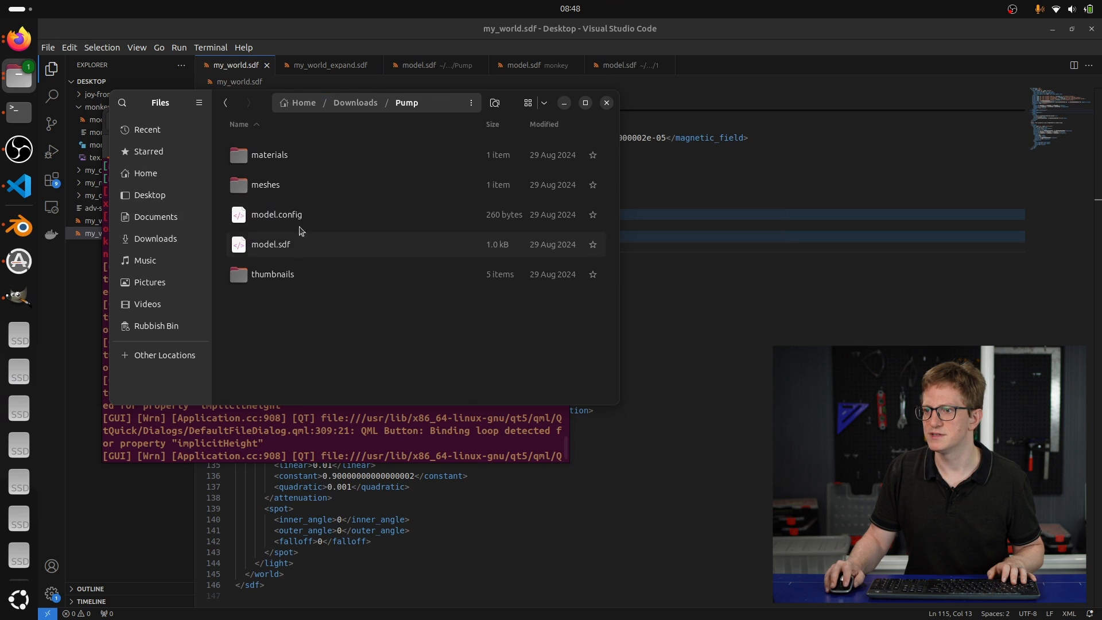
{"action": "left_click_drag", "start_coordinate": [289, 214], "coordinate": [872, 261]}
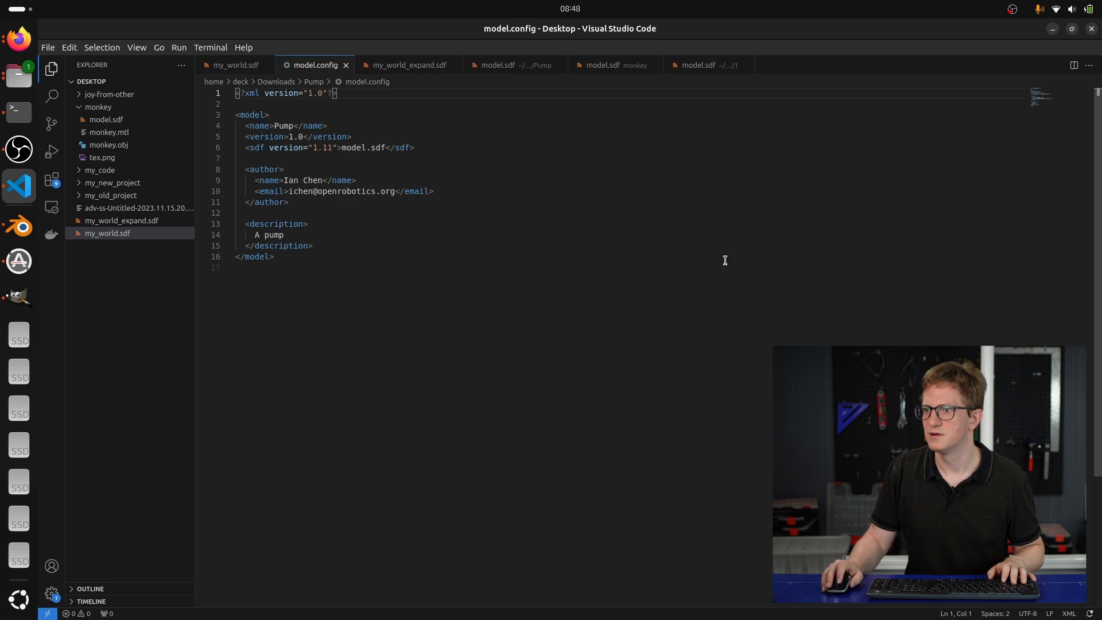
{"action": "left_click", "coordinate": [541, 201]}
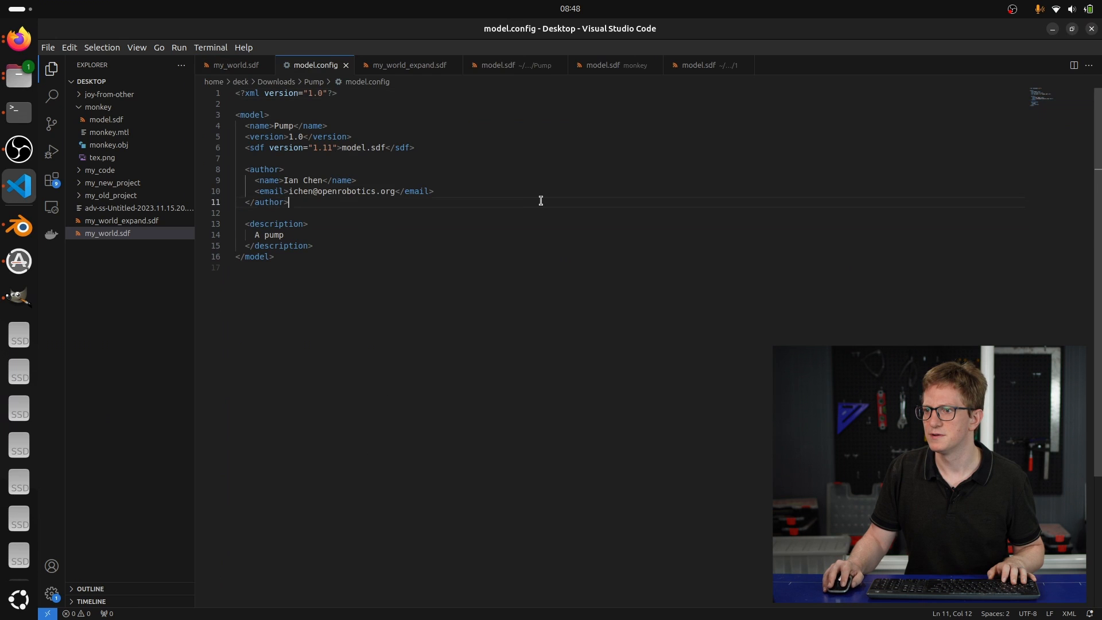
- Edit model.config: set the model name to Monkey, enter the author's first name and a placeholder e-mail, and set the description to "A mokney"
{"action": "double_click", "coordinate": [292, 127]}
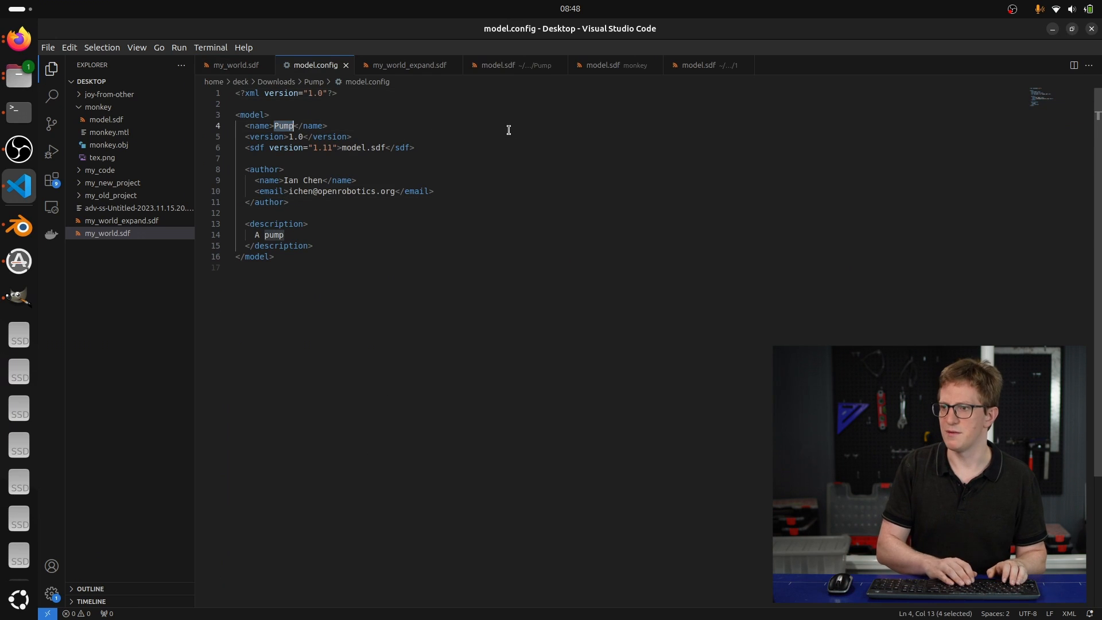
{"action": "type", "text": "Monkey"}
{"action": "left_click", "coordinate": [492, 325]}
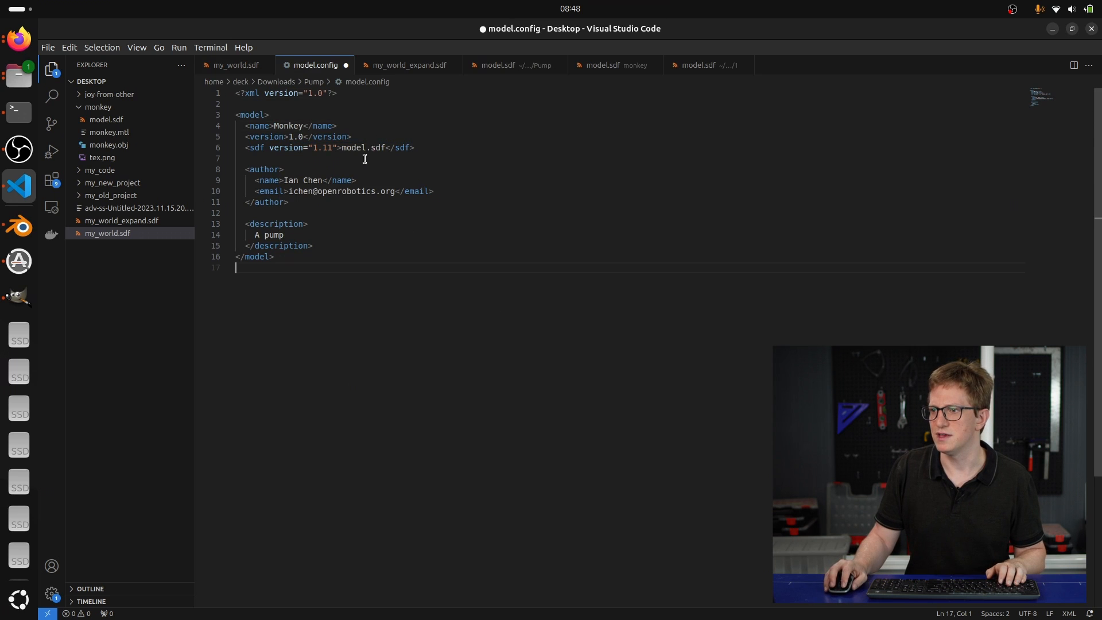
{"action": "left_click_drag", "start_coordinate": [285, 181], "coordinate": [395, 192]}
{"action": "type", "text": "Joshzzzz"}
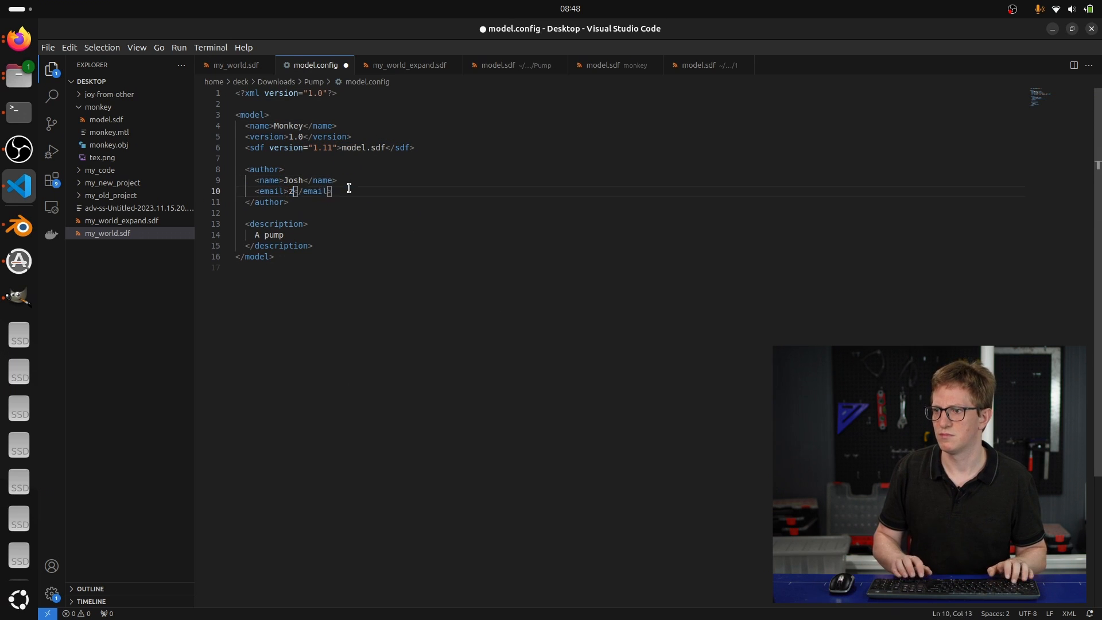
{"action": "double_click", "coordinate": [280, 236]}
{"action": "type", "text": "mokney"}
{"action": "left_click", "coordinate": [310, 223]}
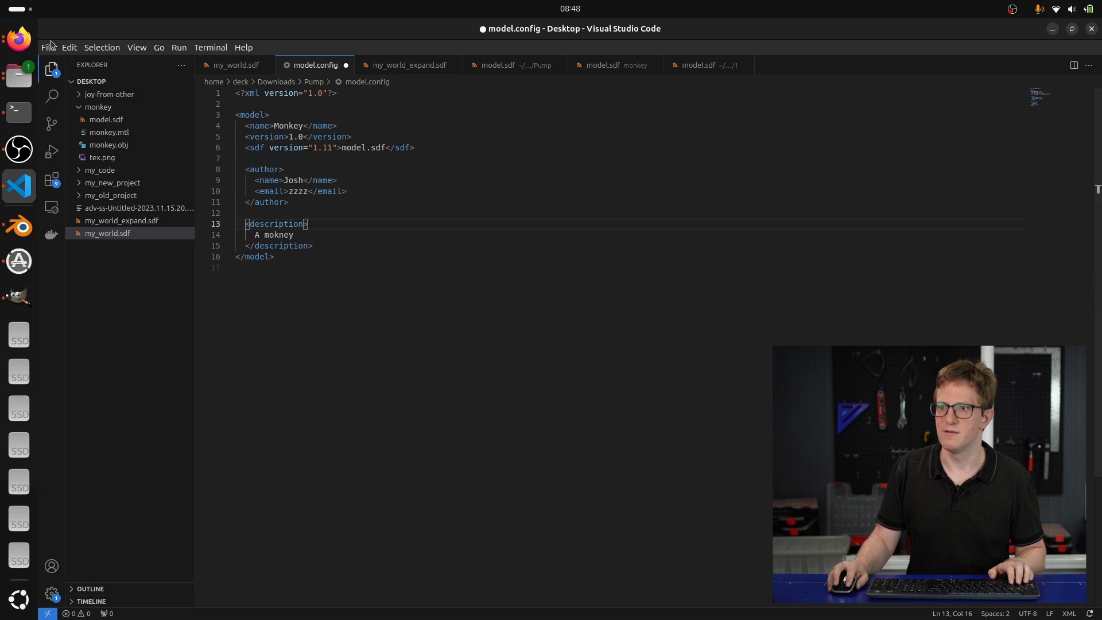
- Save the edited file as model.config in the monkey folder on the Desktop
{"action": "left_click", "coordinate": [47, 47]}
{"action": "left_click", "coordinate": [88, 309]}
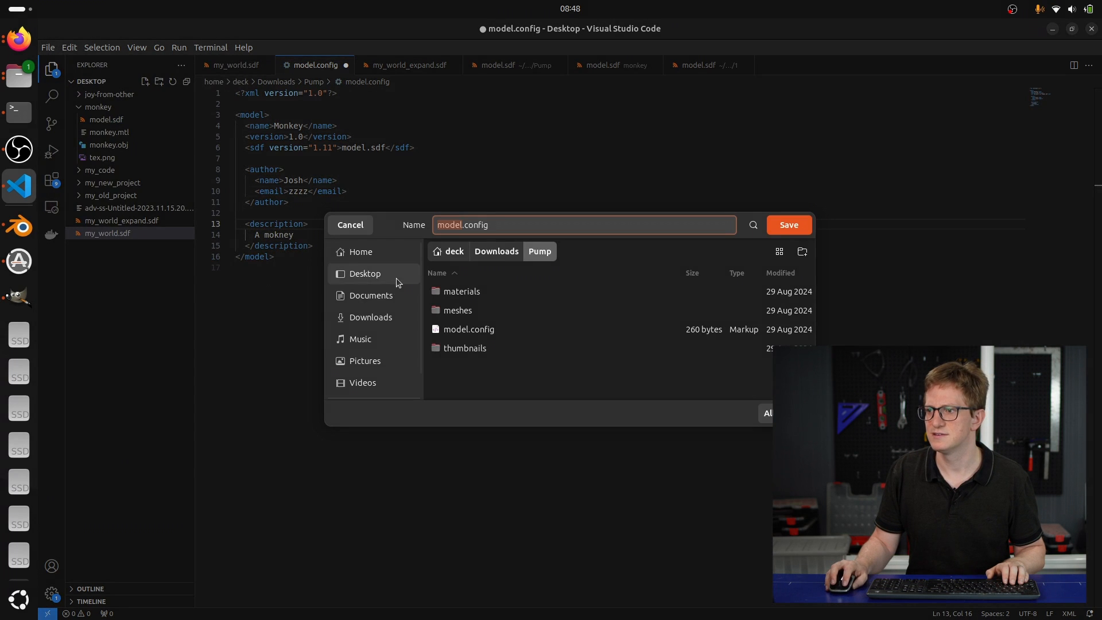
{"action": "left_click", "coordinate": [372, 275]}
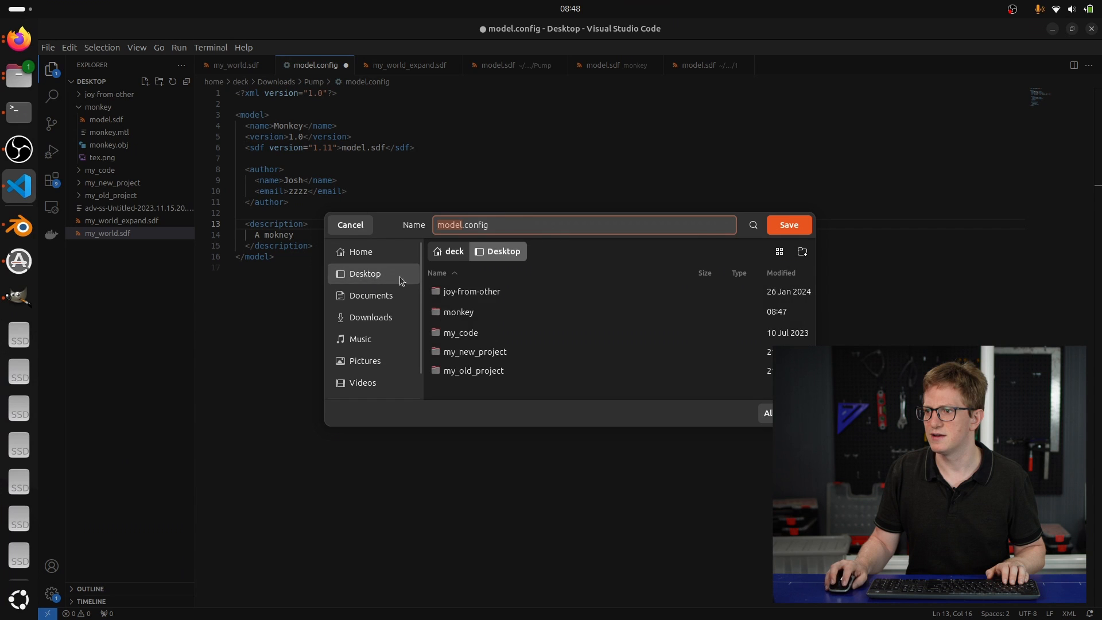
{"action": "double_click", "coordinate": [462, 311]}
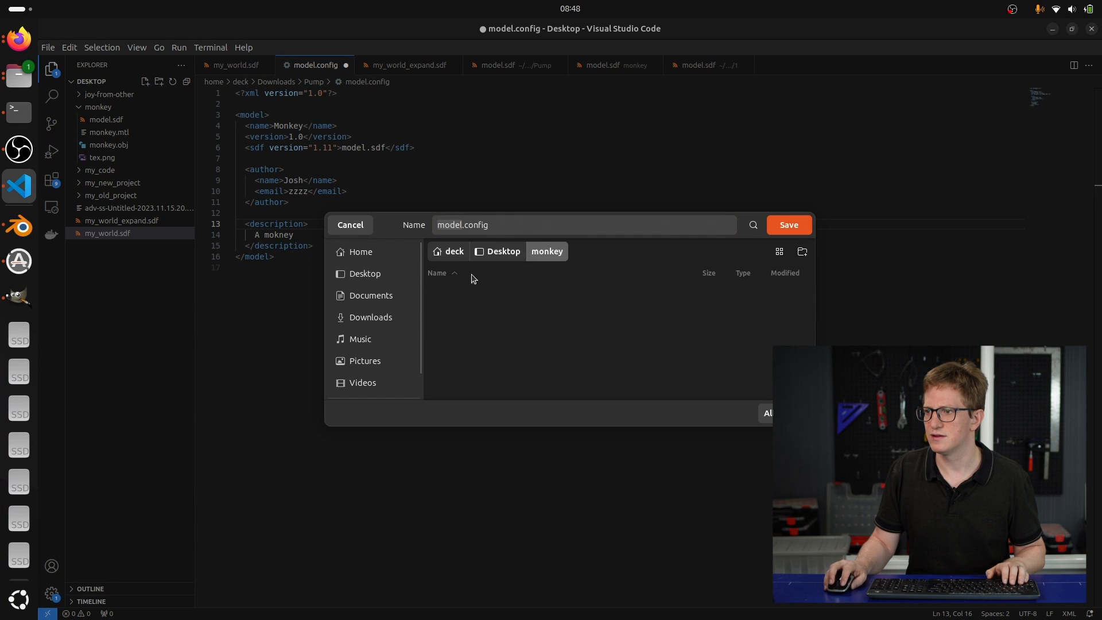
{"action": "left_click", "coordinate": [787, 225]}
- Review the Desktop monkey folder's files in the file manager and the model.sdf reference line in its model.config
{"action": "left_click", "coordinate": [19, 75]}
{"action": "left_click", "coordinate": [267, 182]}
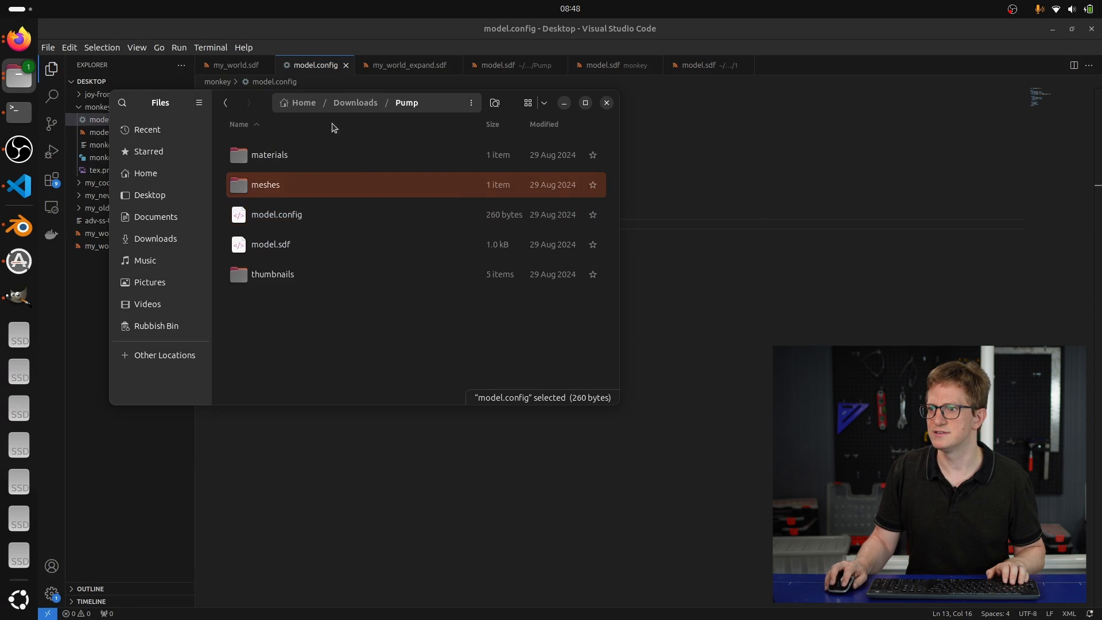
{"action": "left_click", "coordinate": [149, 195]}
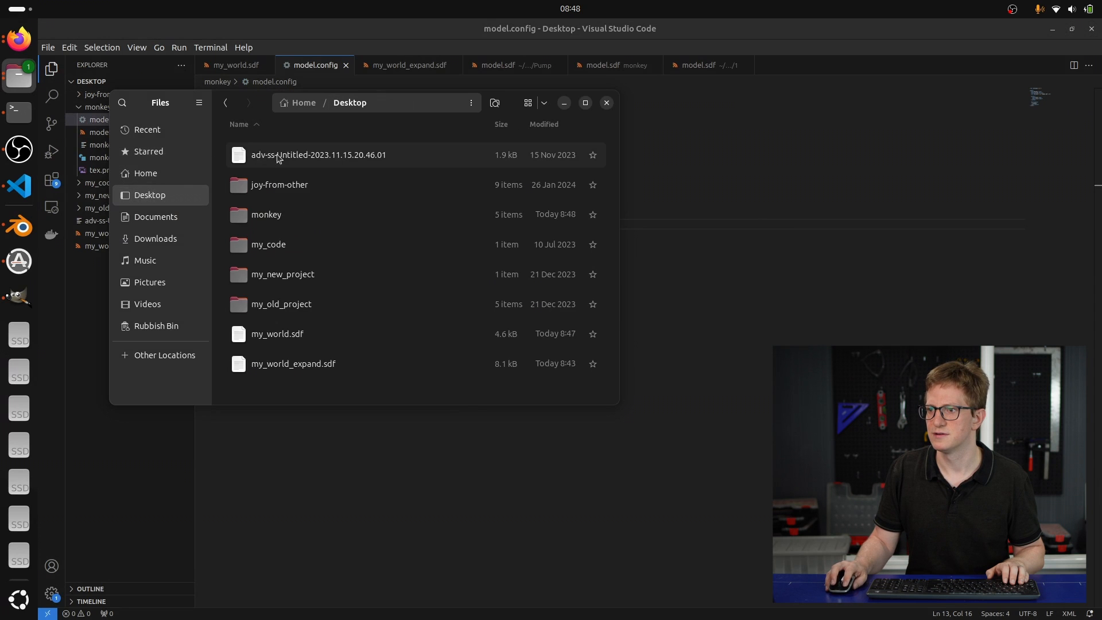
{"action": "double_click", "coordinate": [270, 215]}
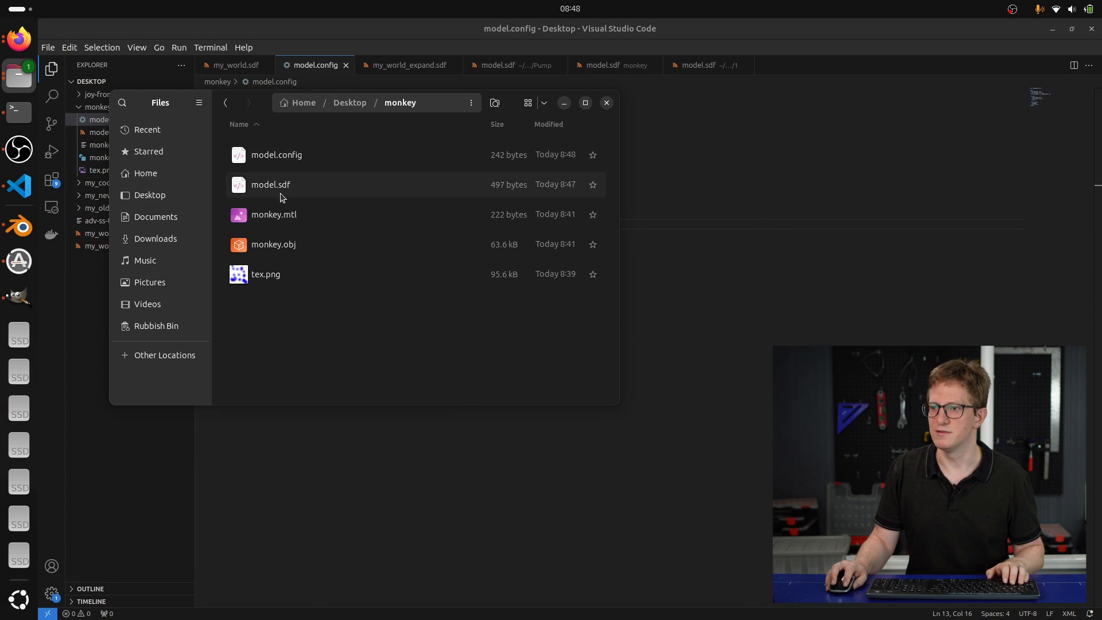
{"action": "left_click", "coordinate": [718, 152]}
{"action": "left_click_drag", "start_coordinate": [414, 147], "coordinate": [237, 143]}
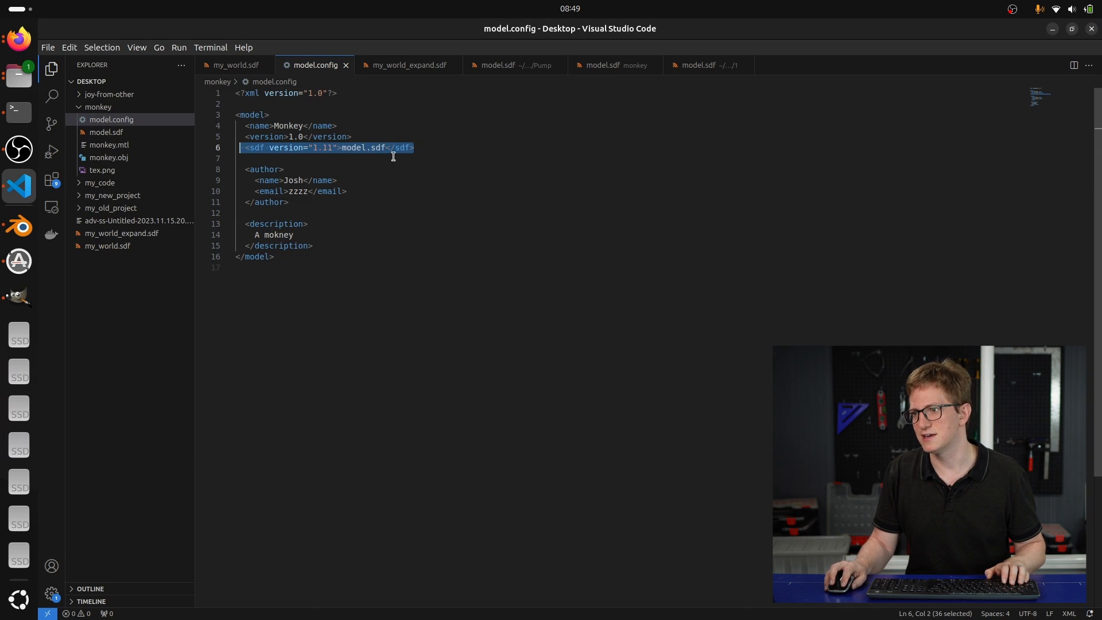
- Stop and relaunch Gazebo Sim from the terminal with my_world.sdf, and inspect the selected my monkey model up close
{"action": "left_click", "coordinate": [19, 112]}
{"action": "key", "text": "ctrl+c"}
{"action": "key", "text": "Up"}
{"action": "key", "text": "Return"}
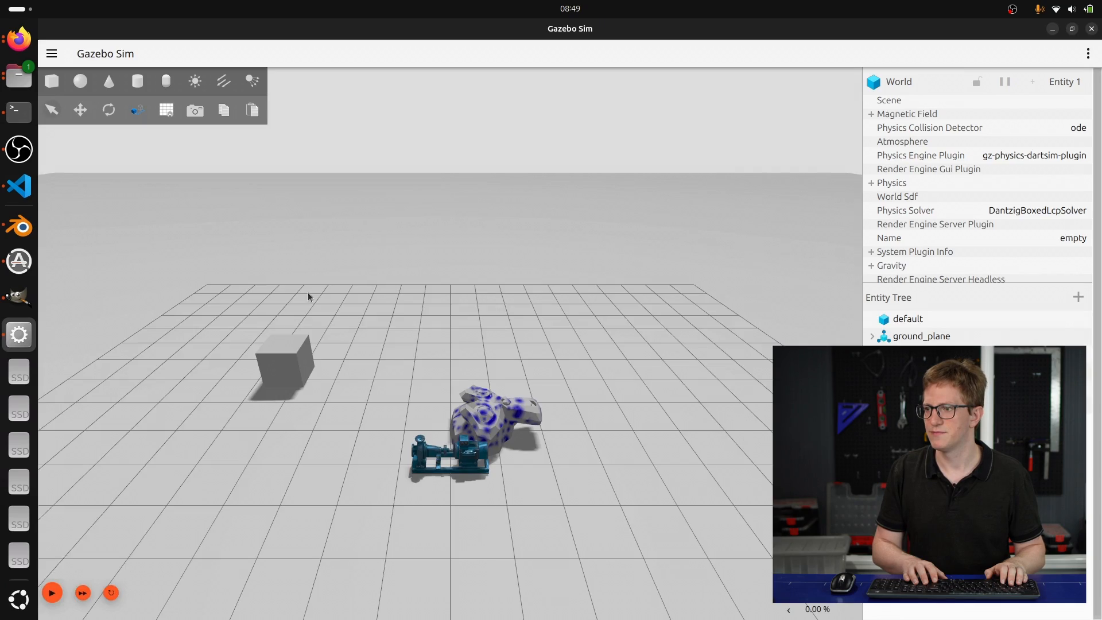
{"action": "scroll", "coordinate": [525, 395], "scroll_direction": "up", "scroll_amount": 5}
{"action": "middle_click_drag", "start_coordinate": [549, 387], "coordinate": [392, 525]}
{"action": "left_click", "coordinate": [499, 330]}
{"action": "middle_click_drag", "start_coordinate": [502, 331], "coordinate": [677, 230]}
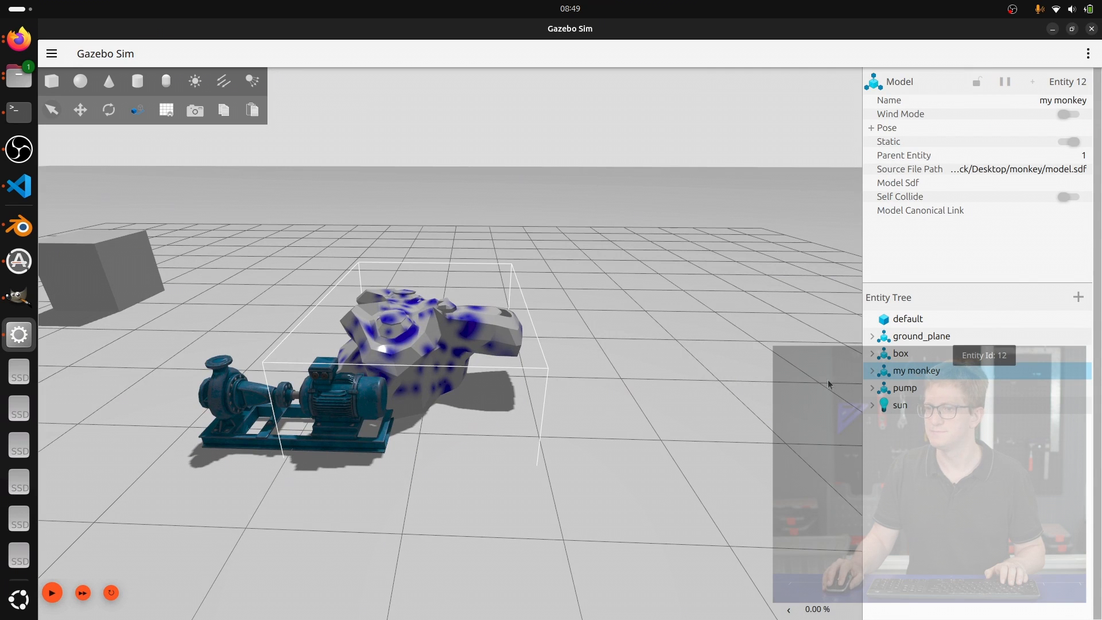
- Look over the monkey folder's files, switch to the Gazebo Fuel site in Firefox, and show its options for adding content
{"action": "left_click", "coordinate": [19, 75]}
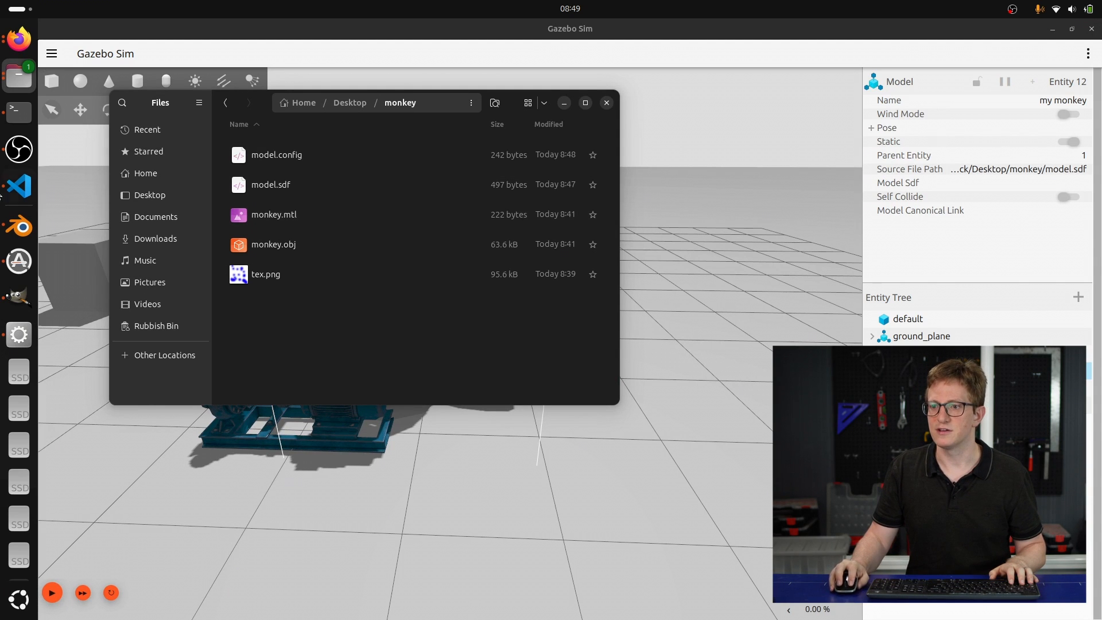
{"action": "left_click", "coordinate": [19, 39]}
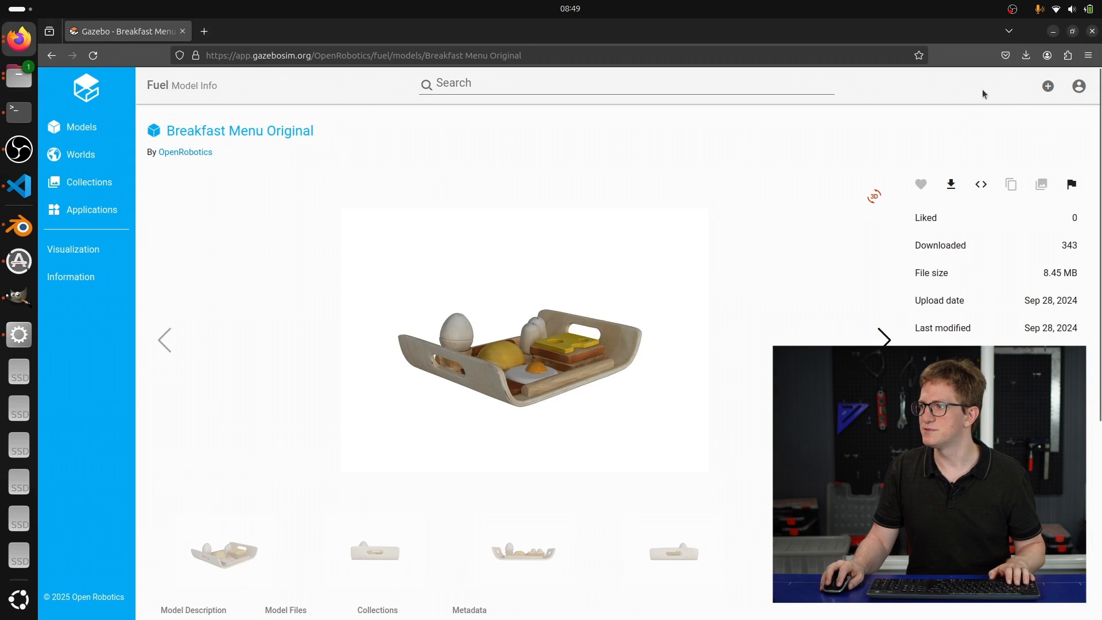
{"action": "left_click", "coordinate": [1045, 88]}
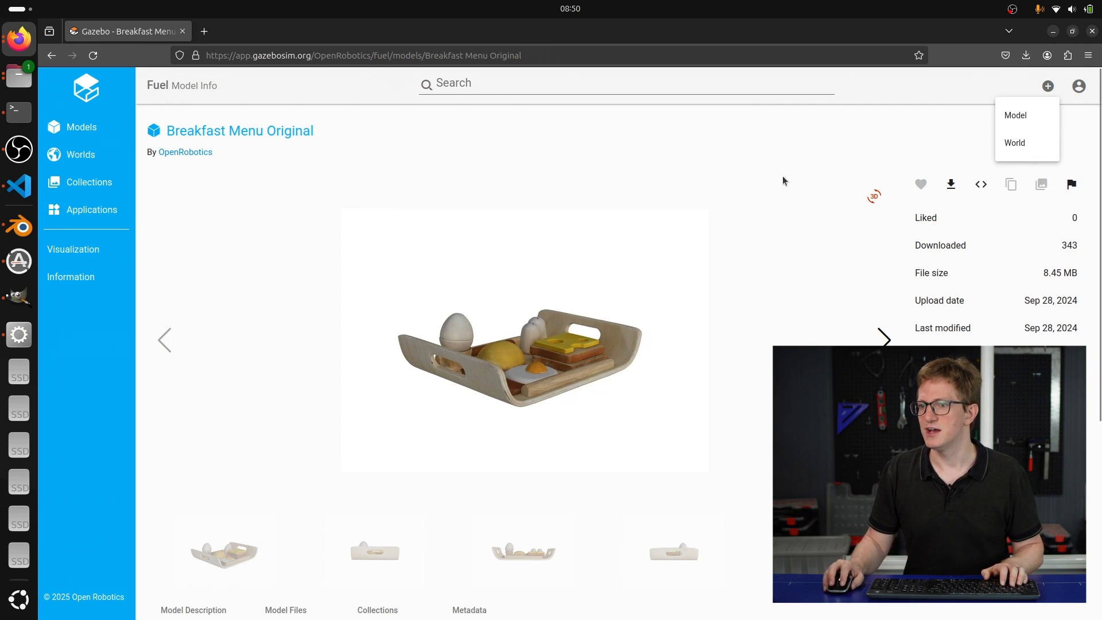
- Find Ionic World among the OpenRobotics worlds on Gazebo Fuel and download it
{"action": "left_click", "coordinate": [199, 152]}
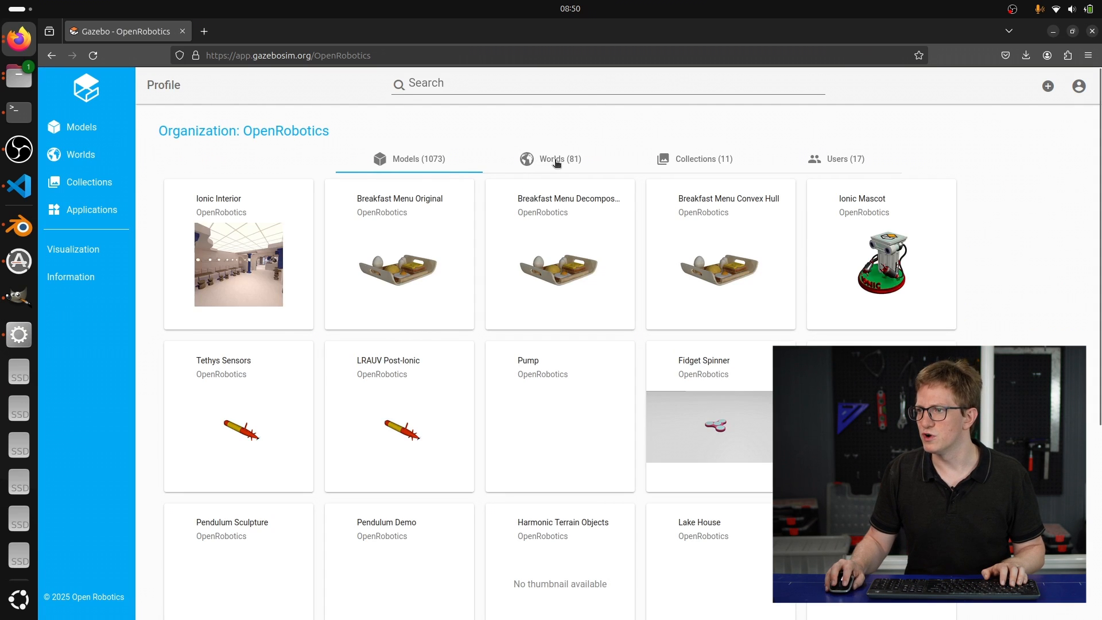
{"action": "left_click", "coordinate": [531, 162]}
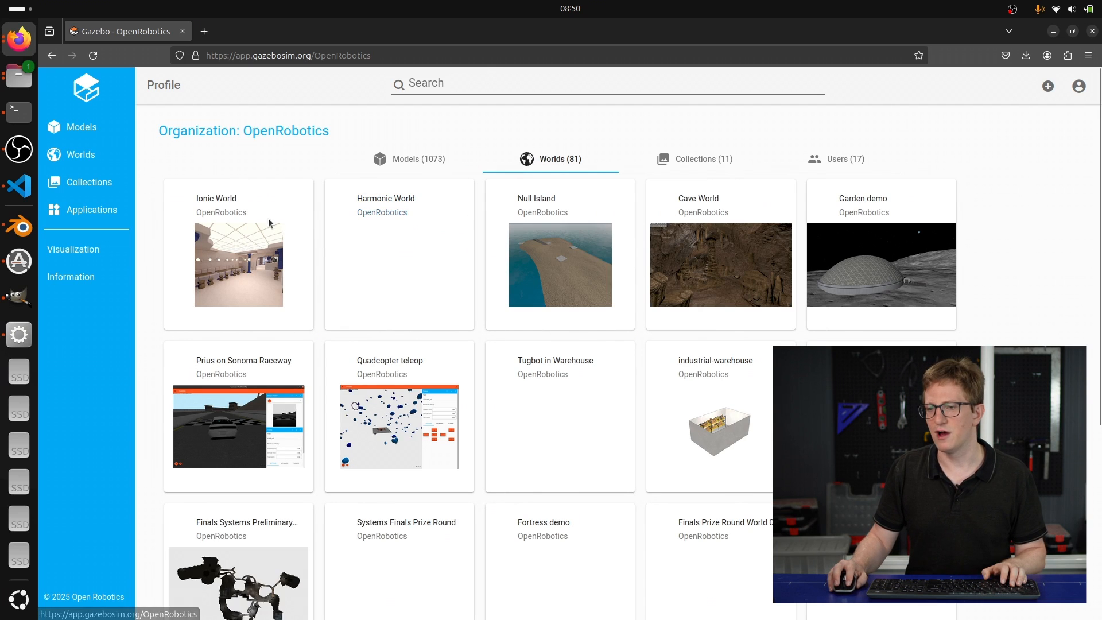
{"action": "left_click", "coordinate": [227, 200]}
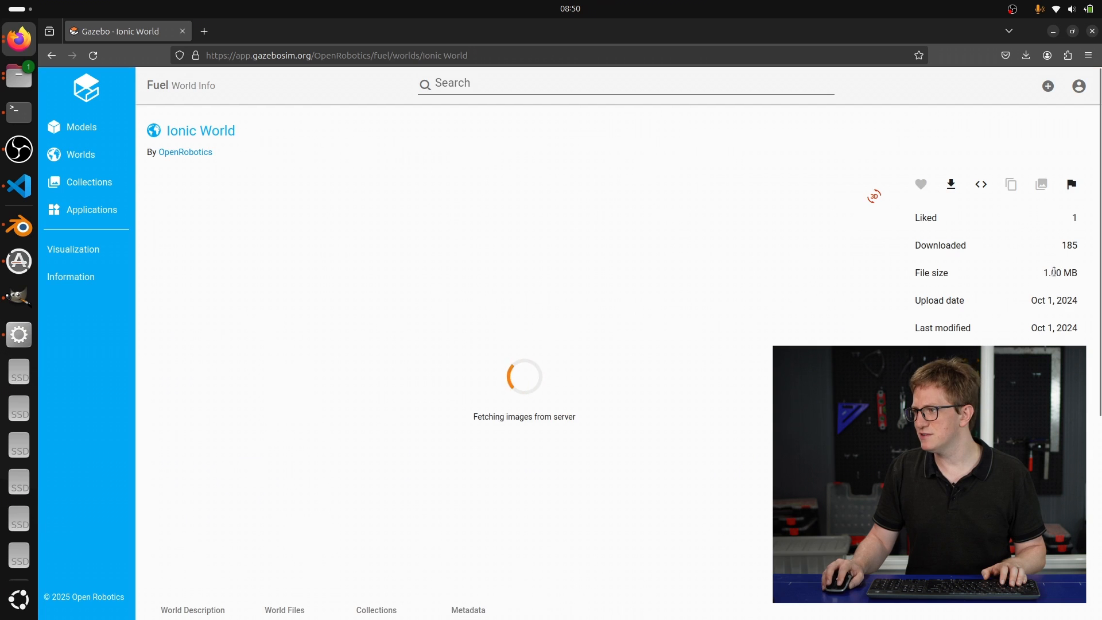
{"action": "left_click", "coordinate": [950, 187]}
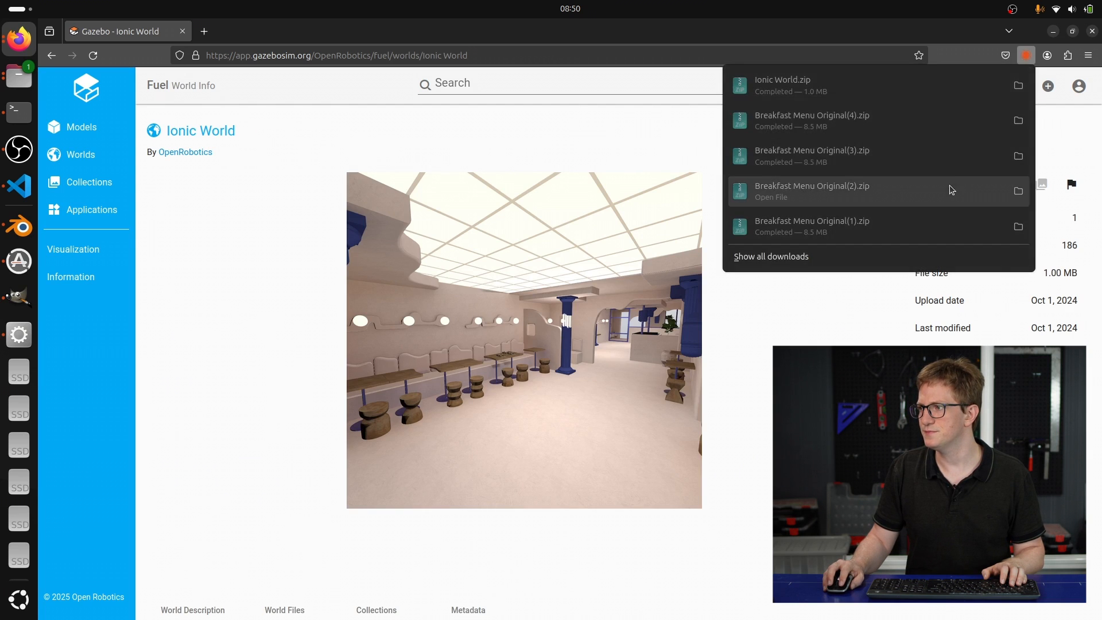
- Extract Ionic World.zip in Downloads, open its ionic.sdf in Visual Studio Code, and skim the plugins, lights and includes
{"action": "left_click", "coordinate": [1014, 88]}
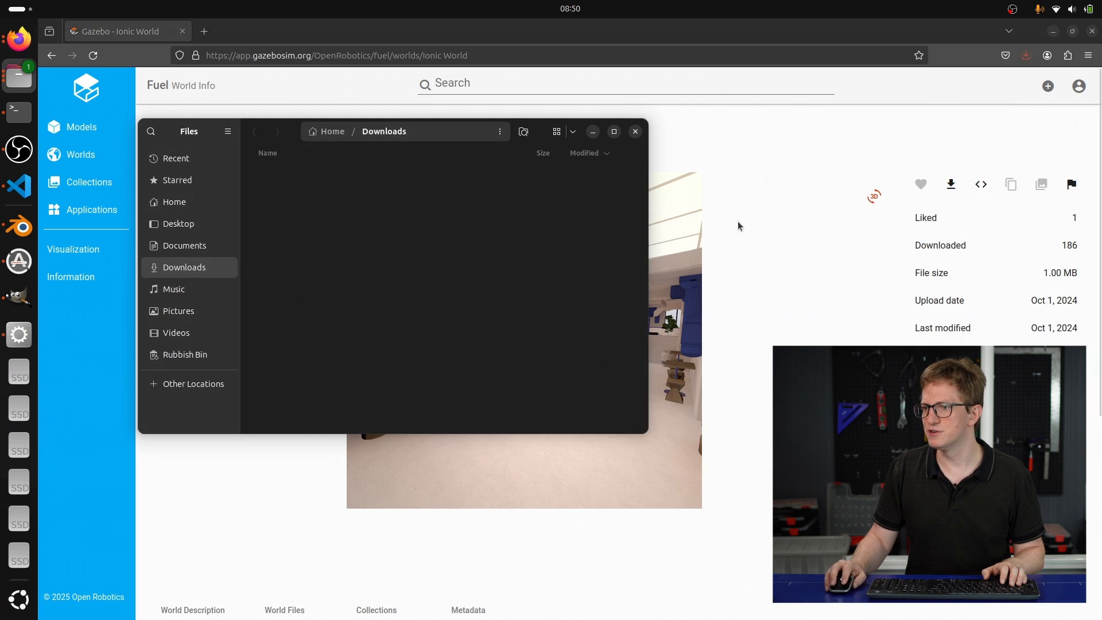
{"action": "right_click", "coordinate": [319, 184]}
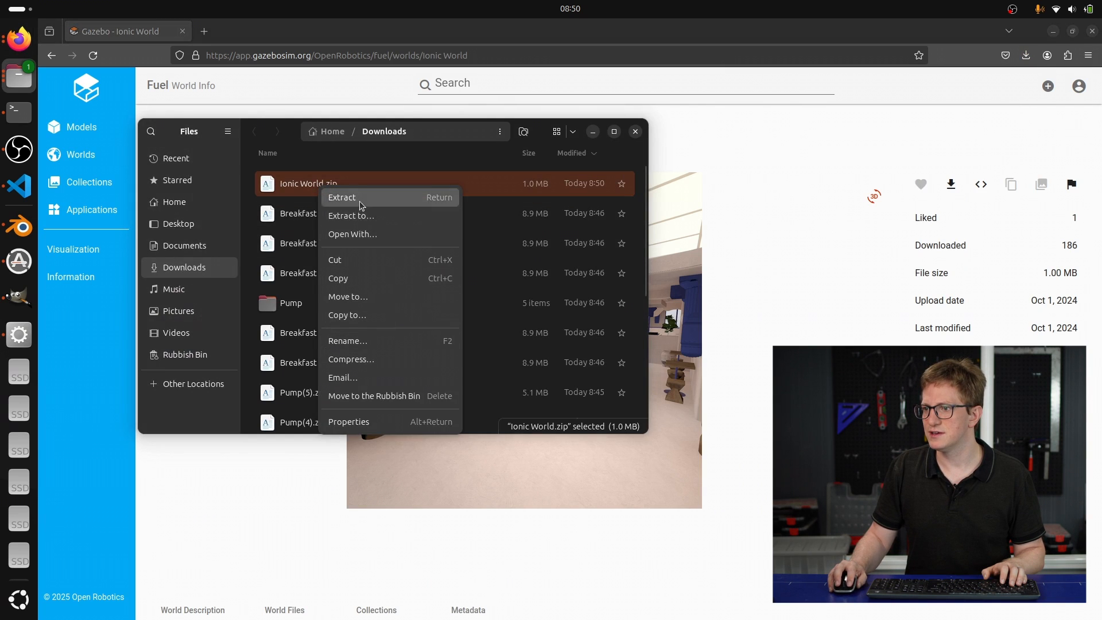
{"action": "left_click", "coordinate": [358, 199]}
{"action": "double_click", "coordinate": [310, 184]}
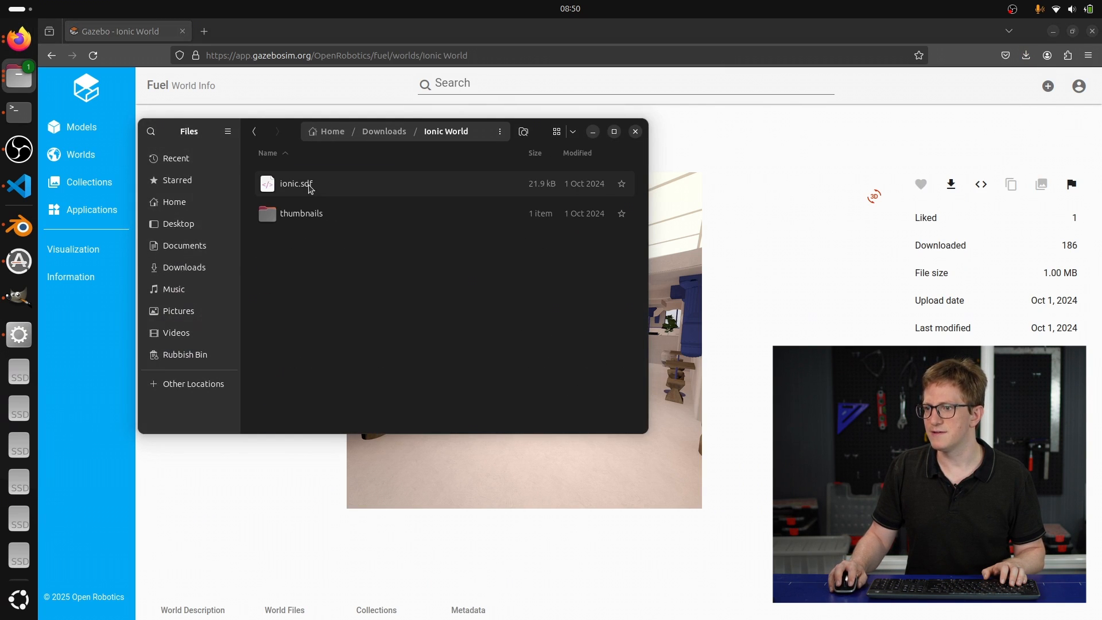
{"action": "left_click", "coordinate": [310, 184]}
{"action": "double_click", "coordinate": [335, 182]}
{"action": "scroll", "coordinate": [388, 206], "scroll_direction": "down", "scroll_amount": 15}
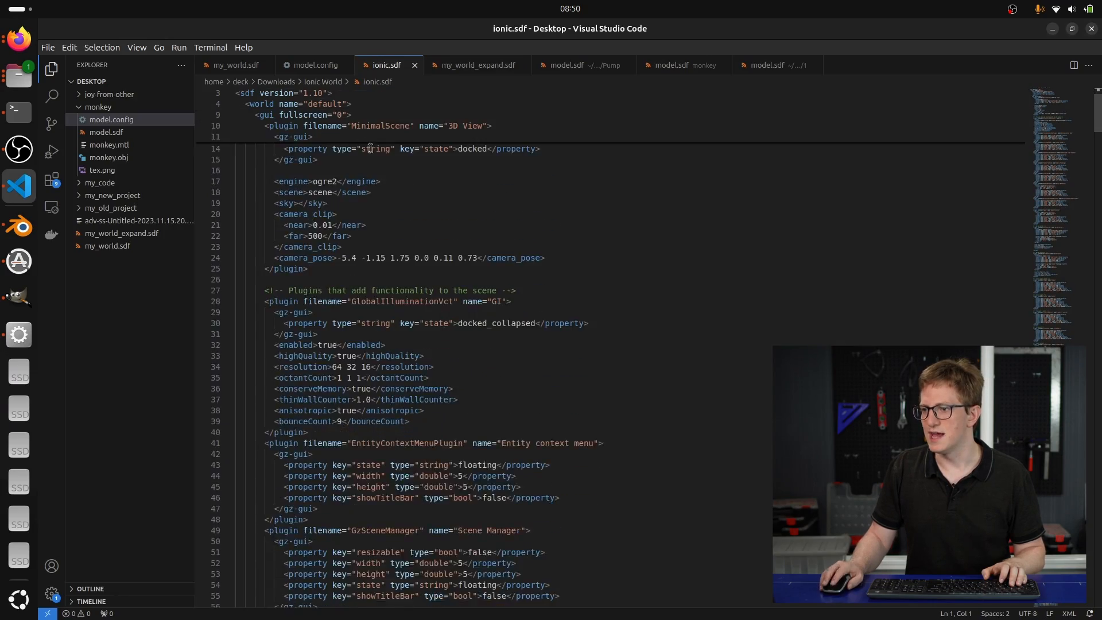
{"action": "scroll", "coordinate": [388, 207], "scroll_direction": "down", "scroll_amount": 20}
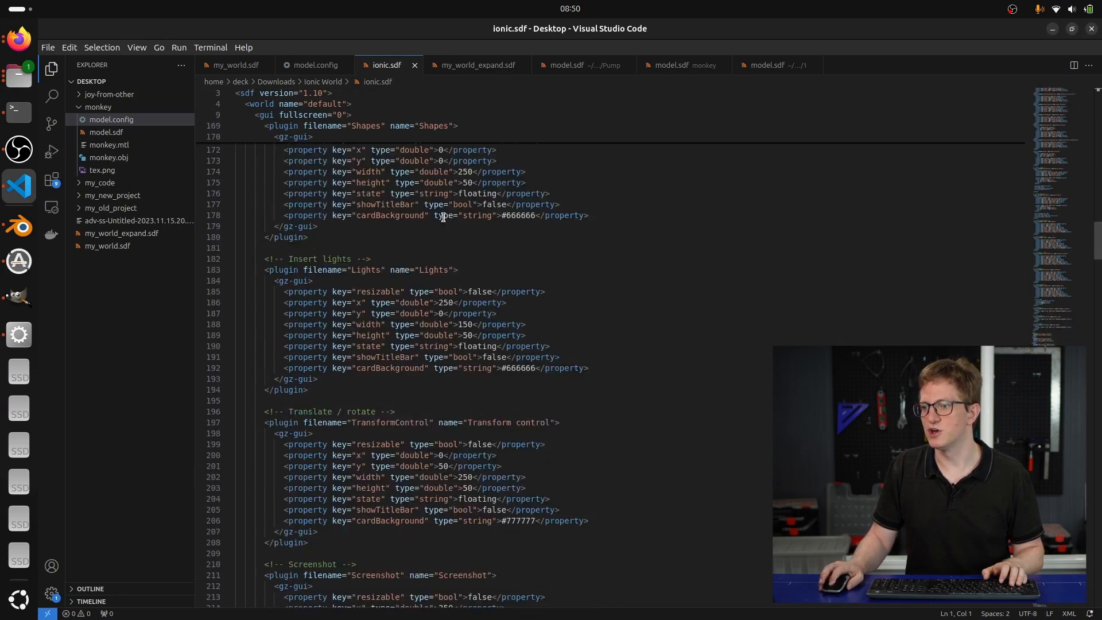
{"action": "scroll", "coordinate": [468, 244], "scroll_direction": "down", "scroll_amount": 20}
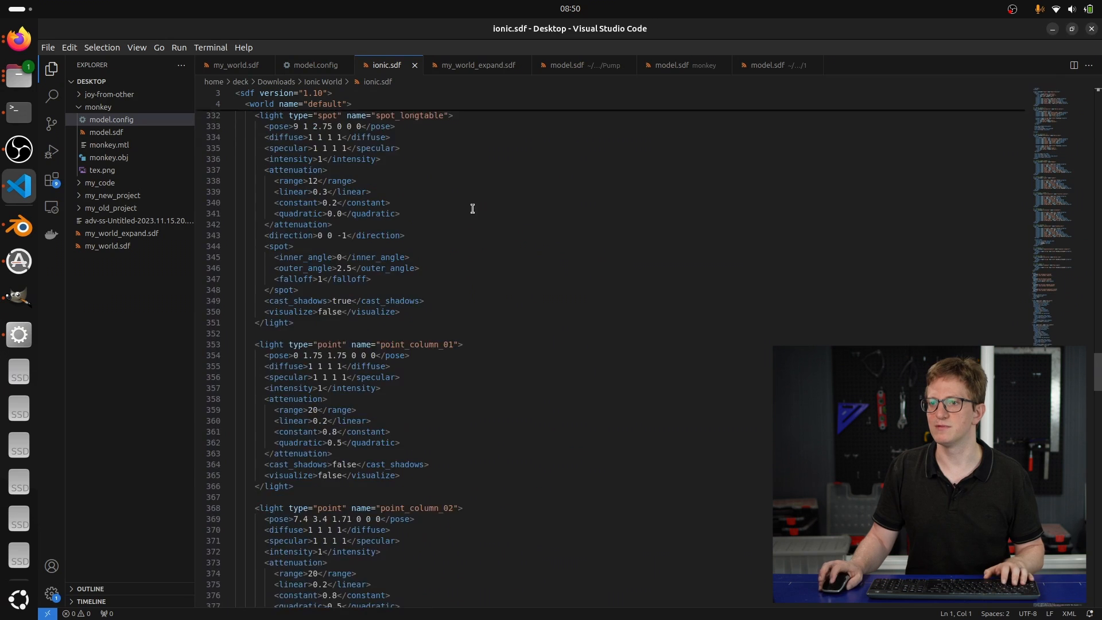
- Close the running Gazebo Sim that shows the monkey and pump, and return to the terminal
{"action": "left_click", "coordinate": [19, 111]}
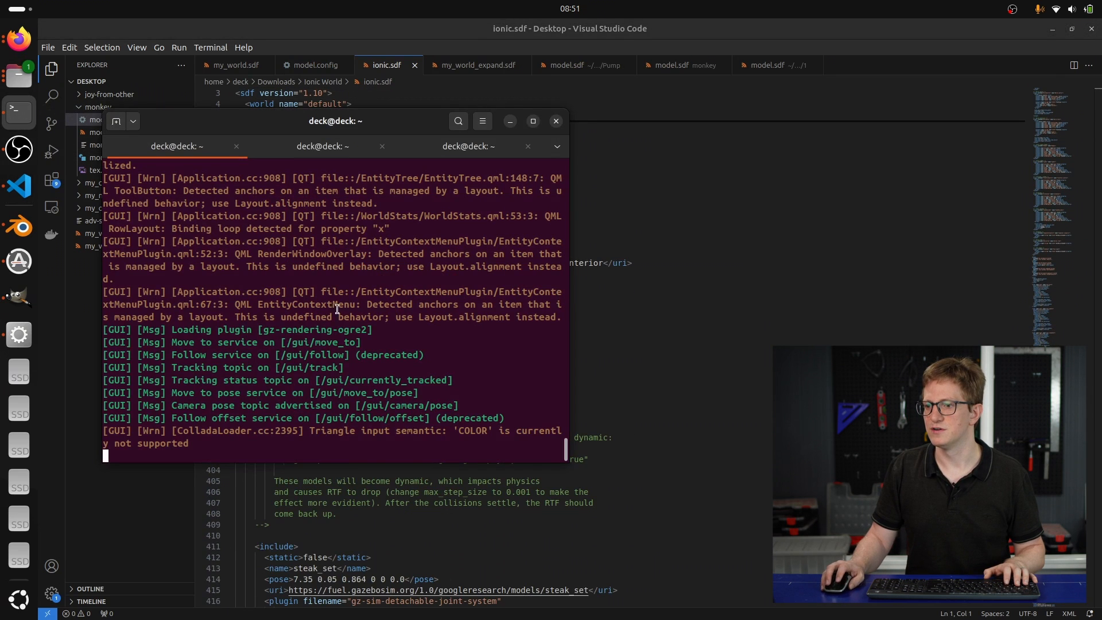
{"action": "left_click", "coordinate": [20, 336]}
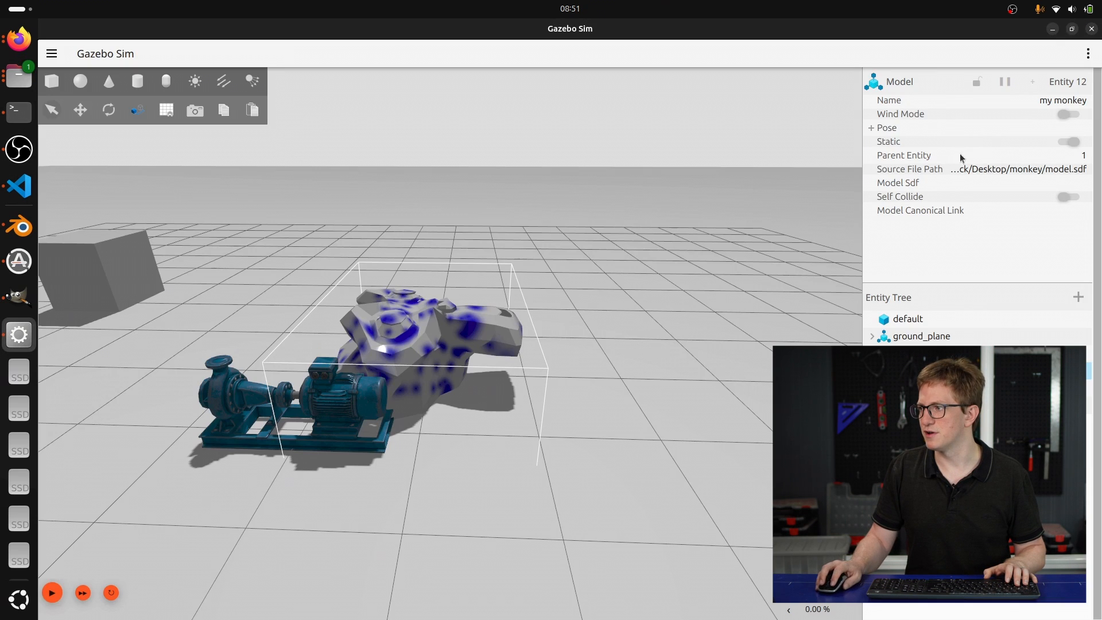
{"action": "left_click", "coordinate": [1090, 29]}
{"action": "left_click", "coordinate": [691, 355]}
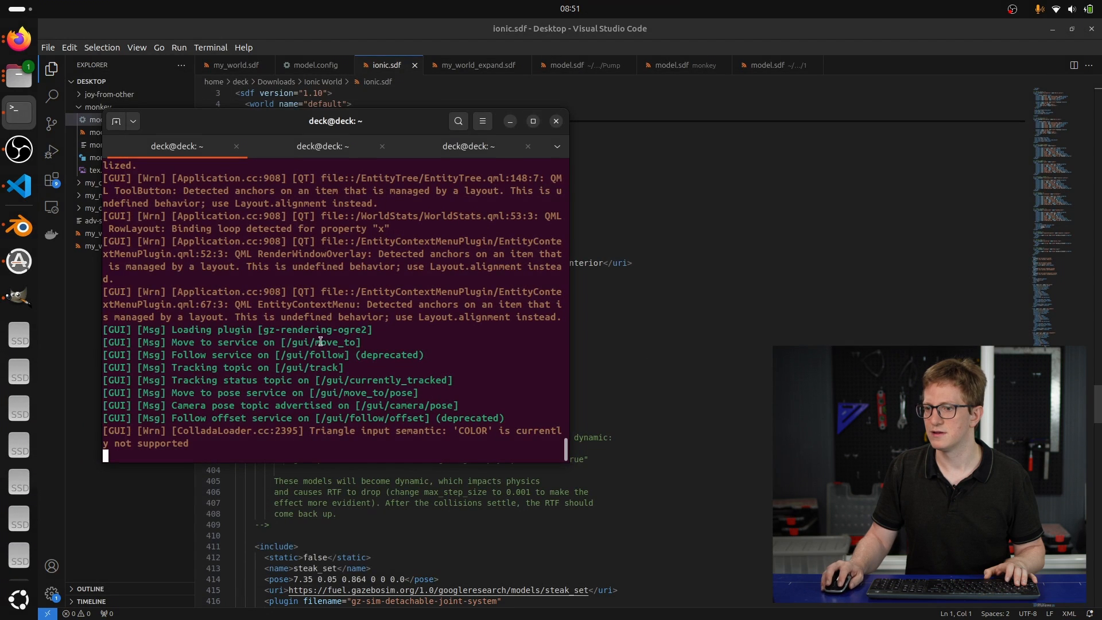
- Launch Gazebo Sim from the terminal at verbosity 3 with ionic.sdf from the Ionic World folder in ~/Downloads
{"action": "key", "text": "Up"}
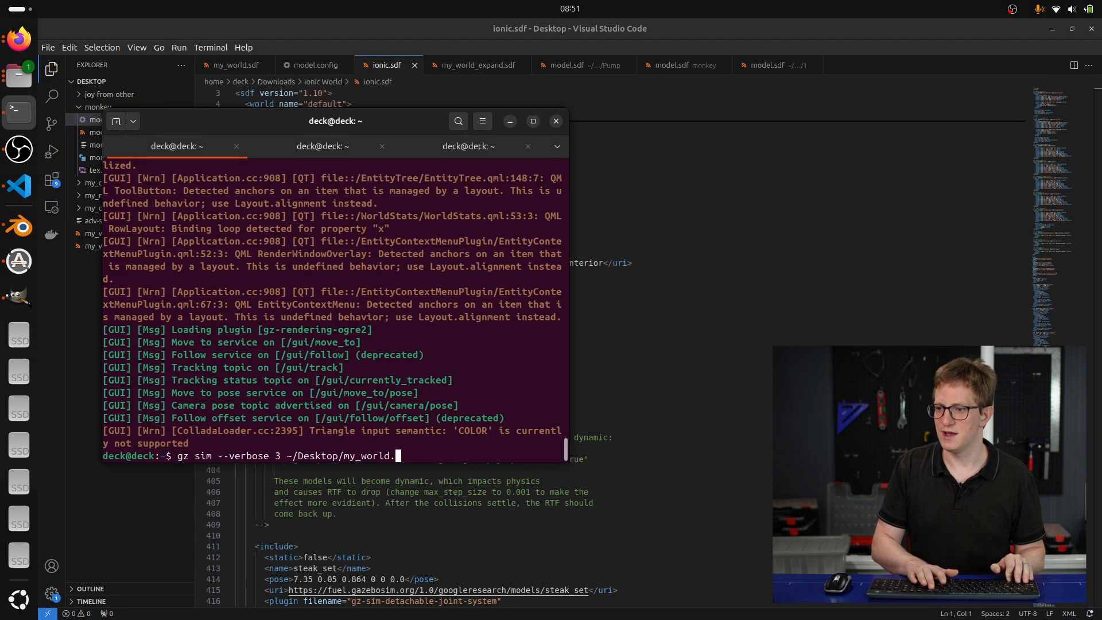
{"action": "type", "text": "Downloads/"}
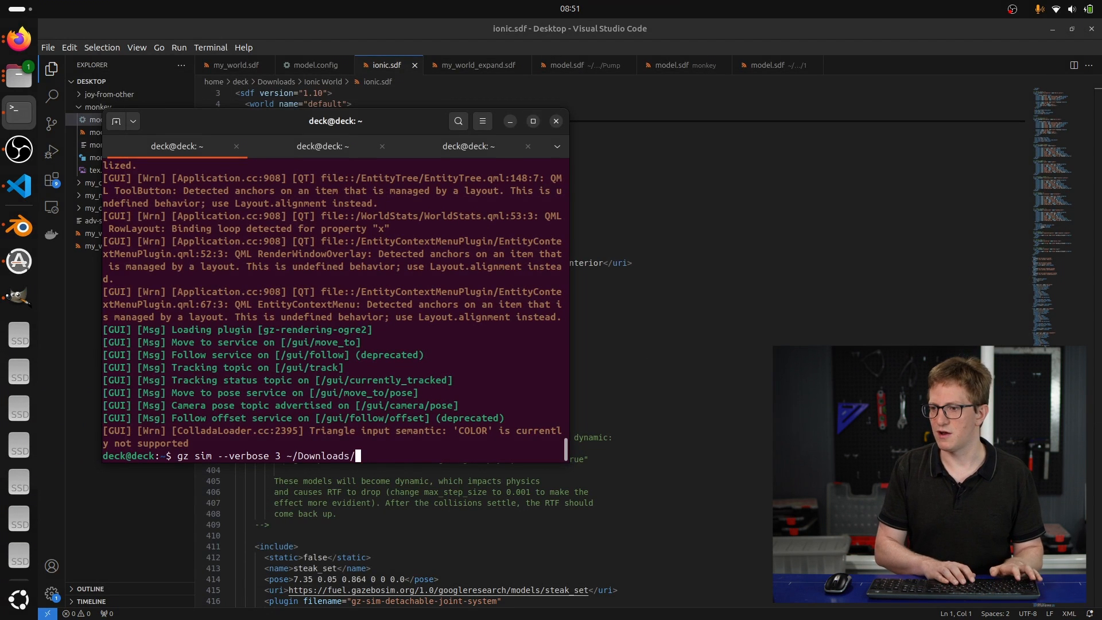
{"action": "type", "text": "I"}
{"action": "key", "text": "Tab"}
{"action": "key", "text": "Tab"}
{"action": "type", "text": "n"}
{"action": "key", "text": "Tab"}
{"action": "type", "text": "/"}
{"action": "key", "text": "Tab"}
{"action": "key", "text": "Tab"}
{"action": "type", "text": "i"}
{"action": "key", "text": "Tab"}
{"action": "key", "text": "Return"}
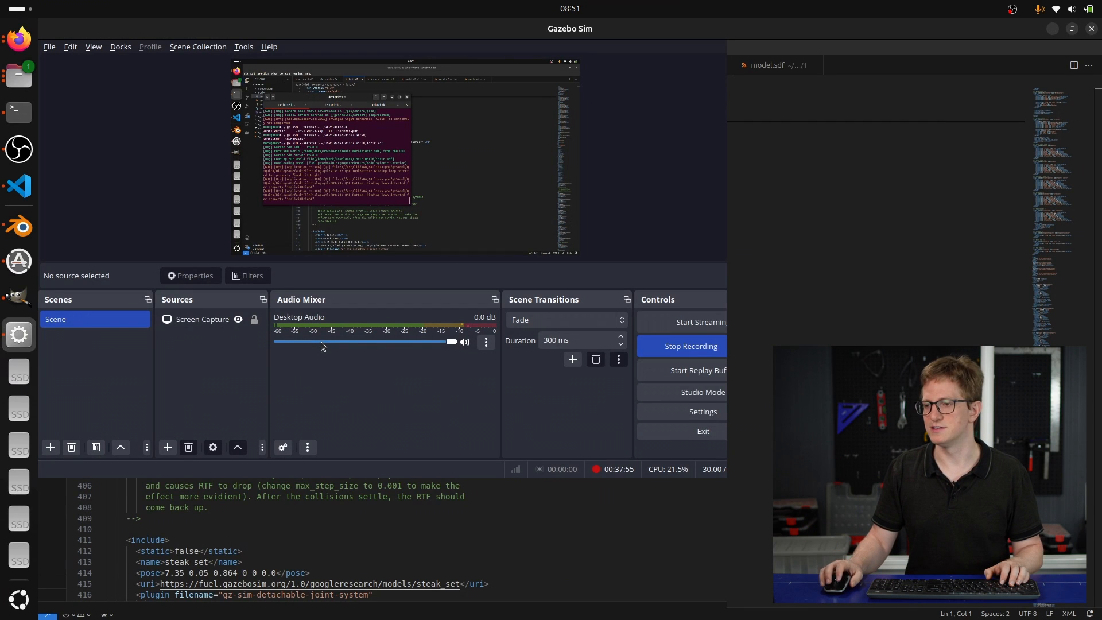
- Switch to Firefox and browse the list of other worlds published by OpenRobotics on Gazebo Fuel
{"action": "left_click", "coordinate": [19, 38]}
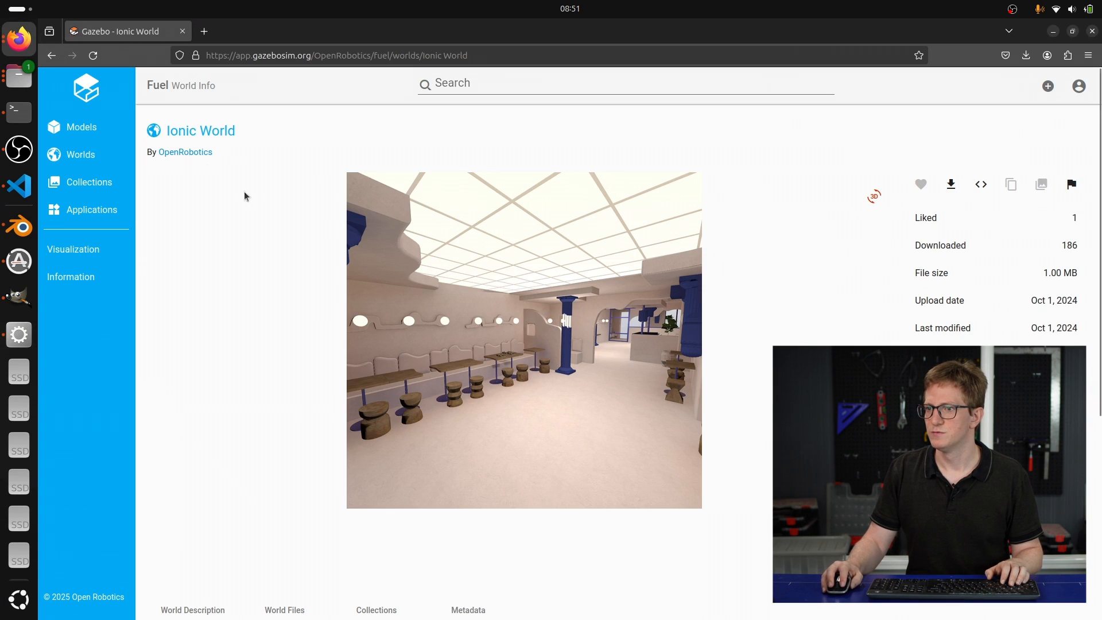
{"action": "left_click", "coordinate": [185, 152]}
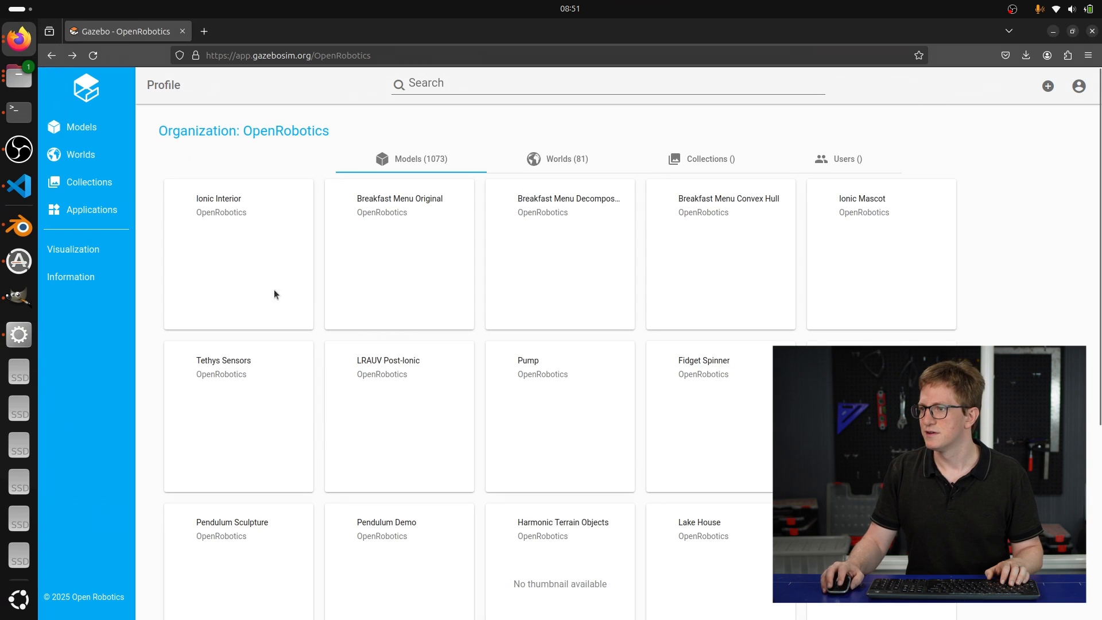
{"action": "left_click", "coordinate": [555, 159]}
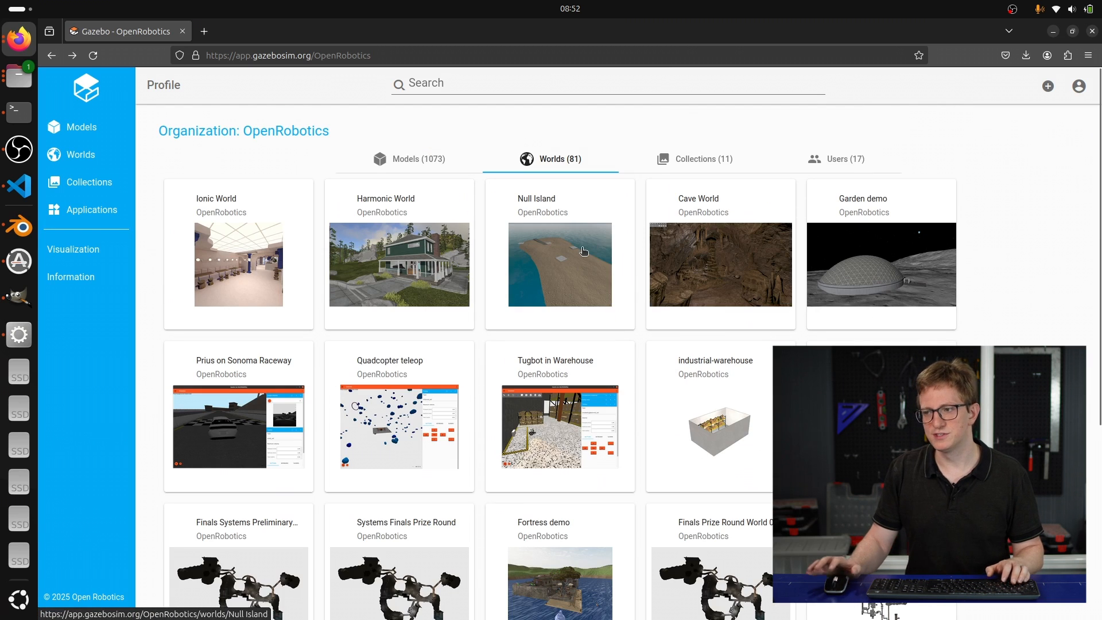
{"action": "scroll", "coordinate": [541, 320], "scroll_direction": "down", "scroll_amount": 2}
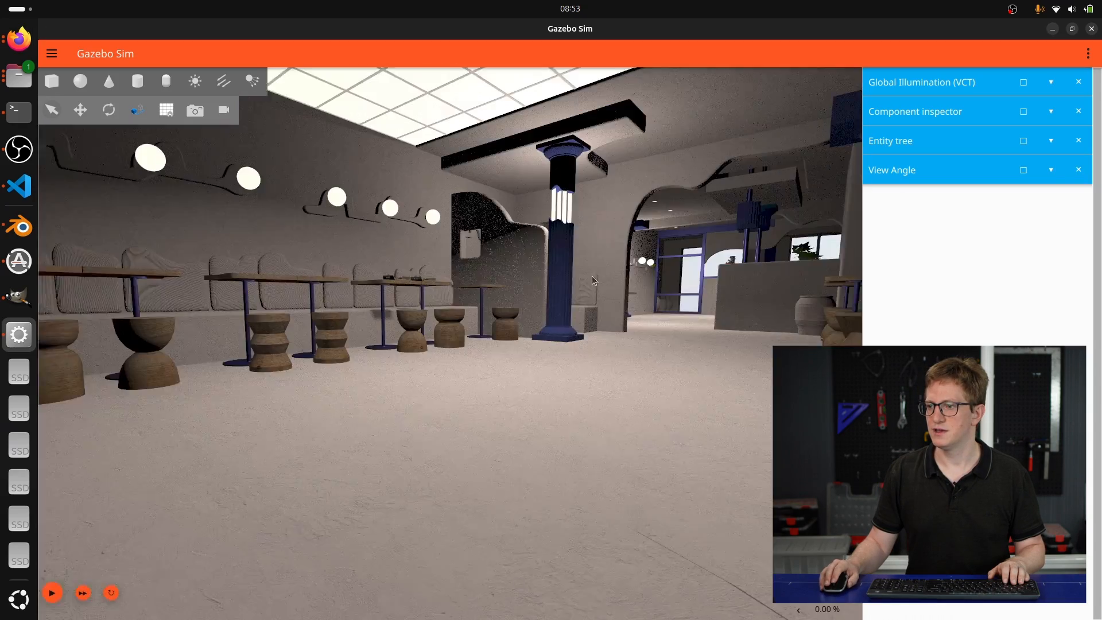
- Explore the Ionic World interior in Gazebo Sim, examining the striped counter, wooden stools and long table from several angles
{"action": "middle_click_drag", "start_coordinate": [591, 275], "coordinate": [213, 306]}
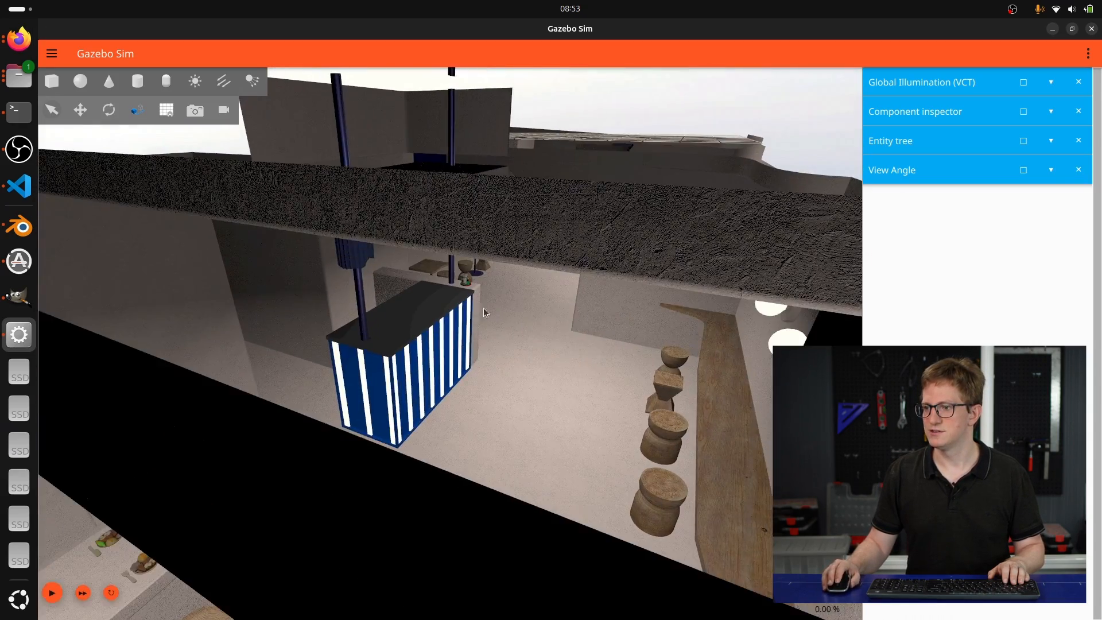
{"action": "scroll", "coordinate": [505, 308], "scroll_direction": "up", "scroll_amount": 5}
{"action": "mouse_move", "coordinate": [534, 306]}
{"action": "middle_mouse_down"}
{"action": "mouse_move", "coordinate": [506, 327]}
{"action": "mouse_move", "coordinate": [288, 334]}
{"action": "mouse_move", "coordinate": [110, 295]}
{"action": "middle_mouse_up"}
{"action": "middle_click_drag", "start_coordinate": [599, 274], "coordinate": [653, 266]}
{"action": "left_click_drag", "start_coordinate": [652, 265], "coordinate": [651, 320]}
{"action": "middle_click_drag", "start_coordinate": [638, 295], "coordinate": [536, 233]}
{"action": "scroll", "coordinate": [528, 273], "scroll_direction": "up", "scroll_amount": 5}
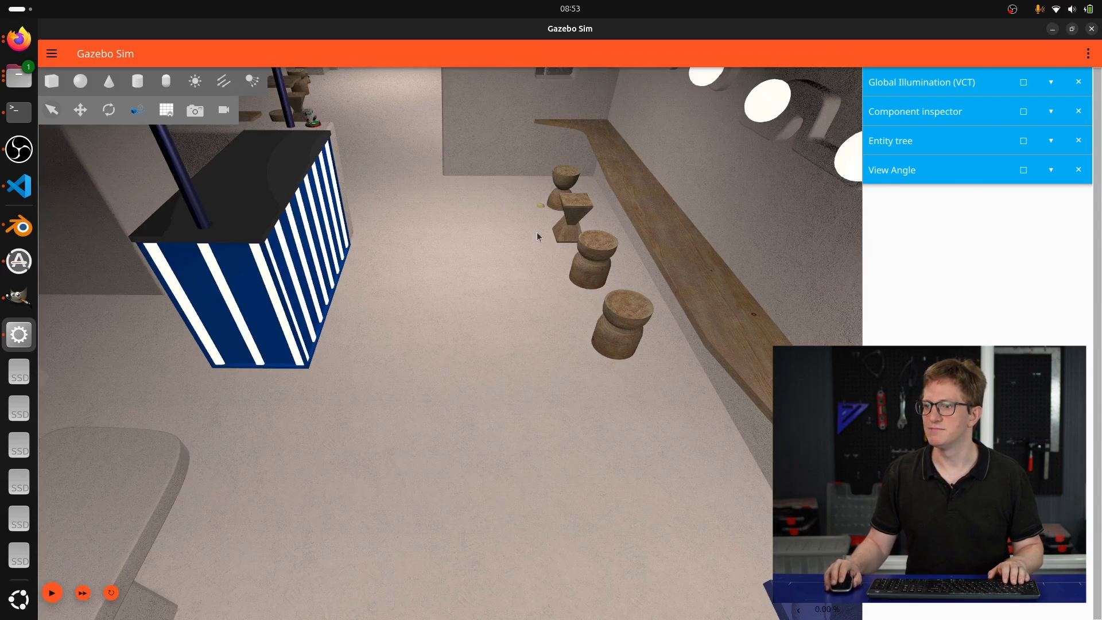
{"action": "middle_click_drag", "start_coordinate": [381, 224], "coordinate": [464, 225]}
{"action": "scroll", "coordinate": [464, 227], "scroll_direction": "up", "scroll_amount": 10}
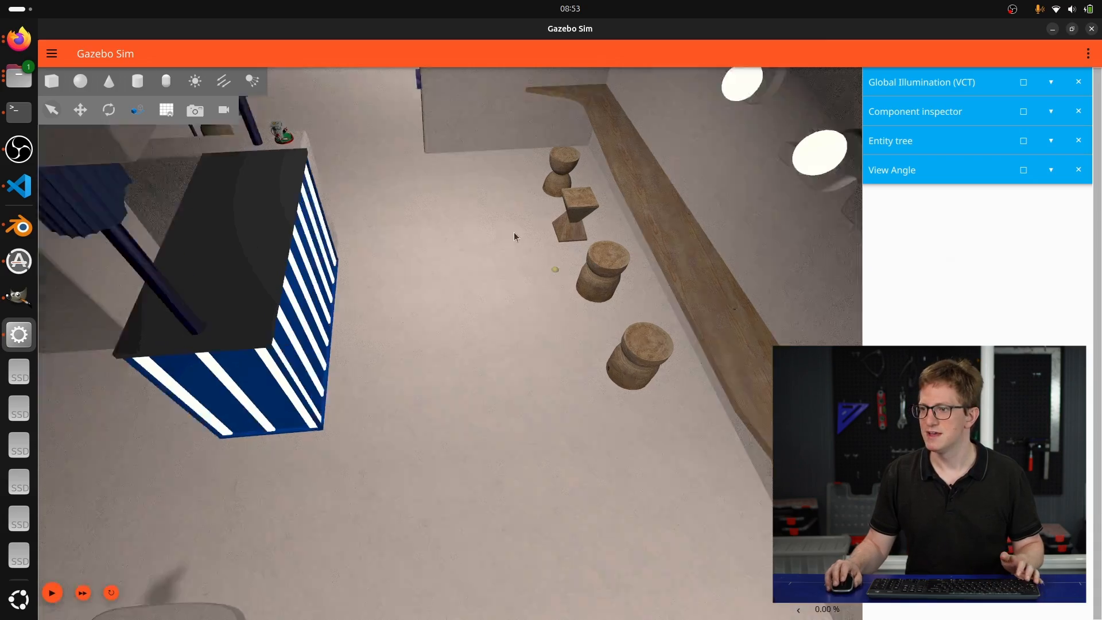